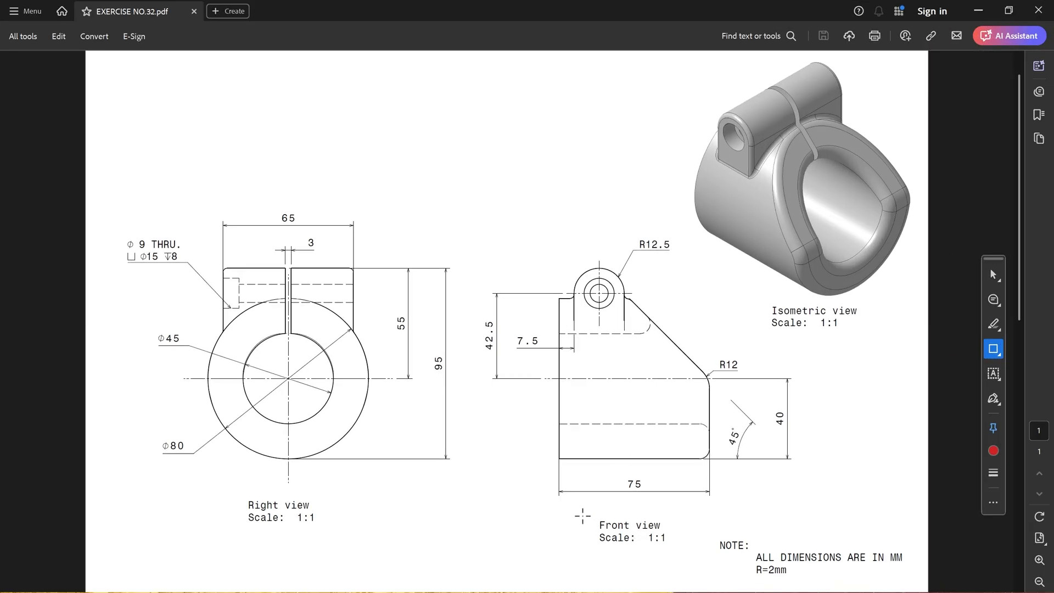
In Acrobat, box the front view and its Front view label with red rectangles
left_click_drag(550, 300, 728, 471)
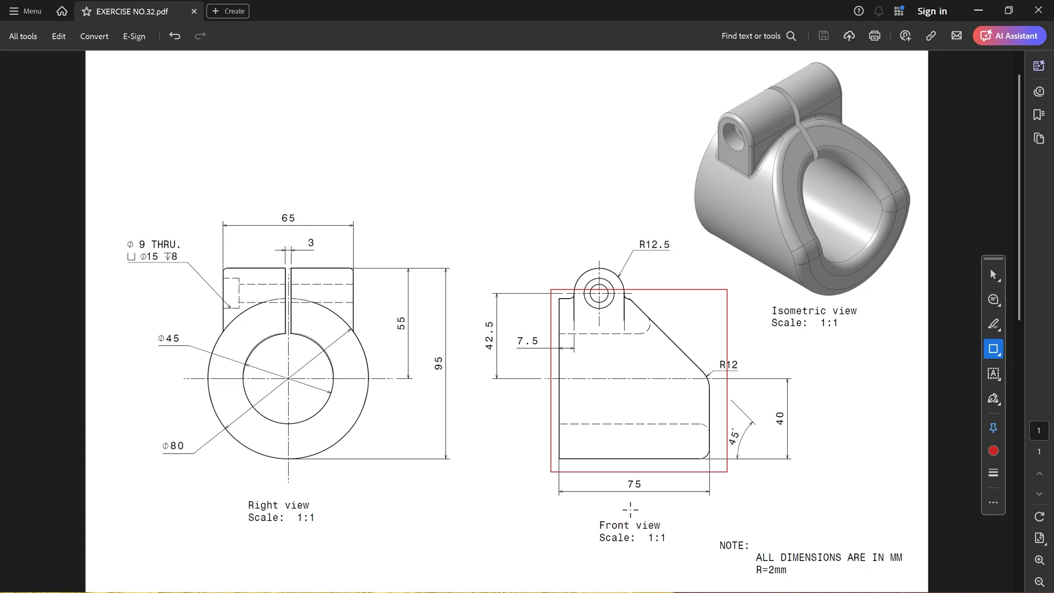
mouse_move(589, 517)
left_mouse_down()
mouse_move(684, 560)
mouse_move(681, 551)
left_mouse_up()
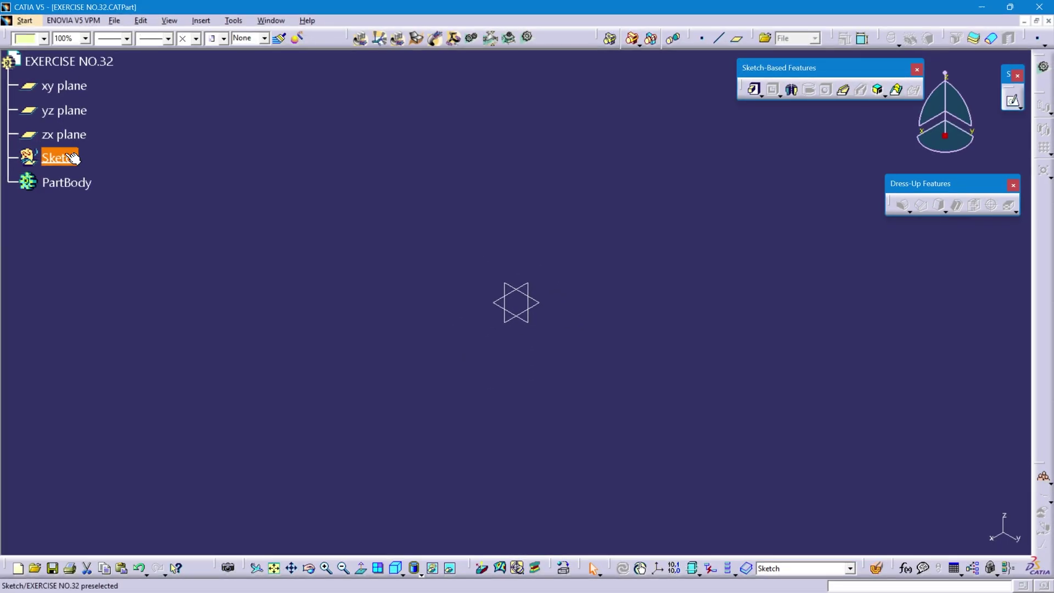
Make Sketch the in-work object and create positioned Sketch.1 on the yz plane
right_click(73, 158)
left_click(113, 241)
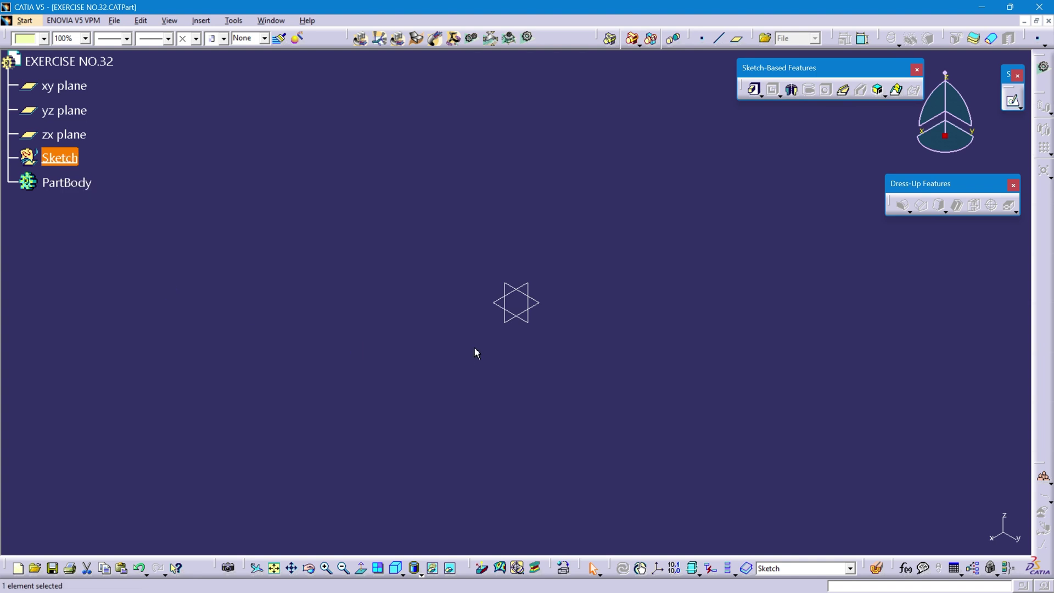
left_click(535, 323)
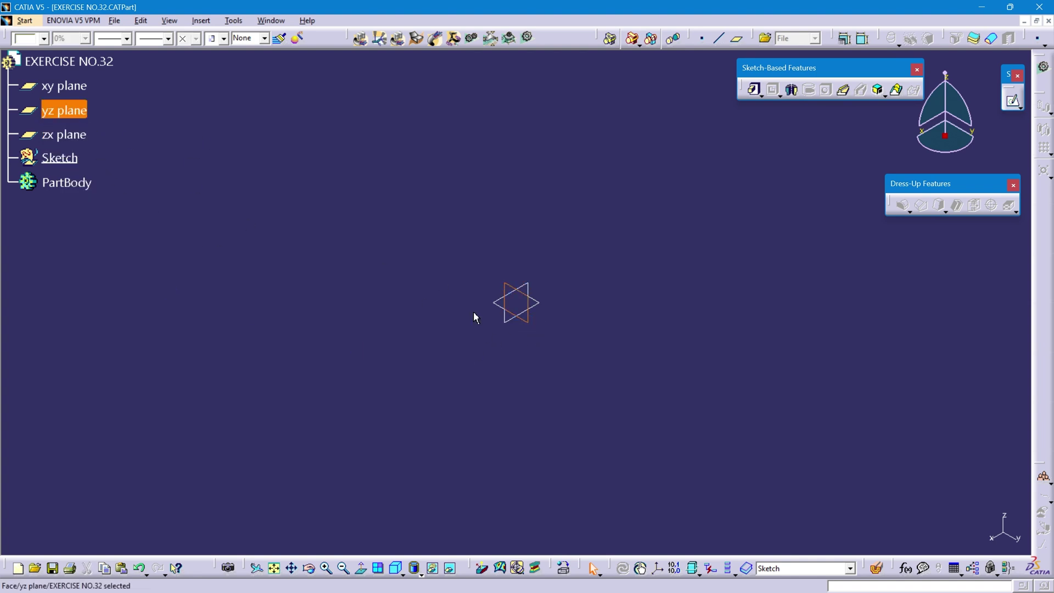
left_click(1020, 108)
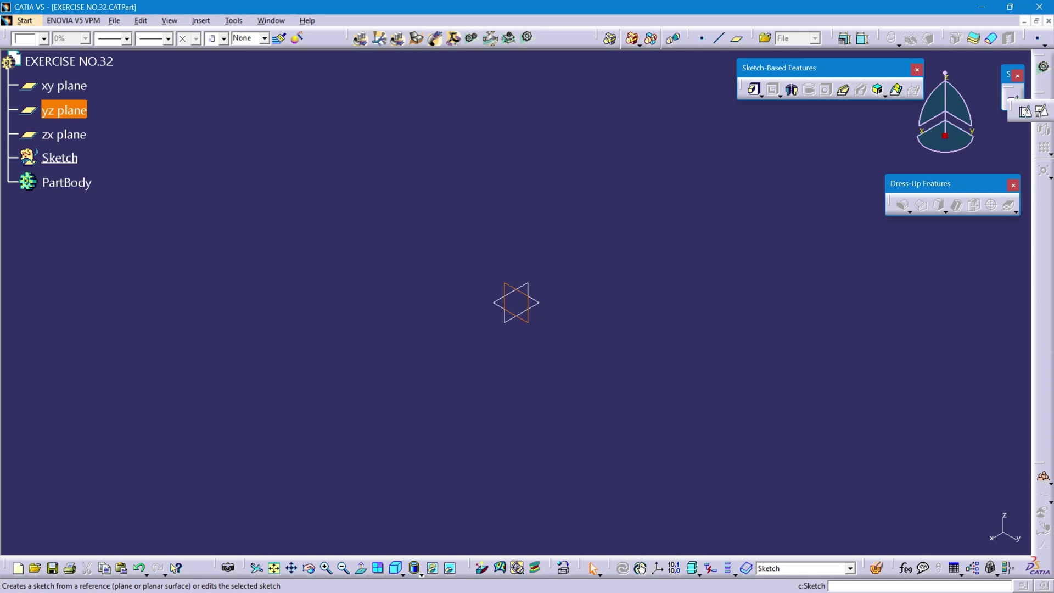
left_click(1043, 112)
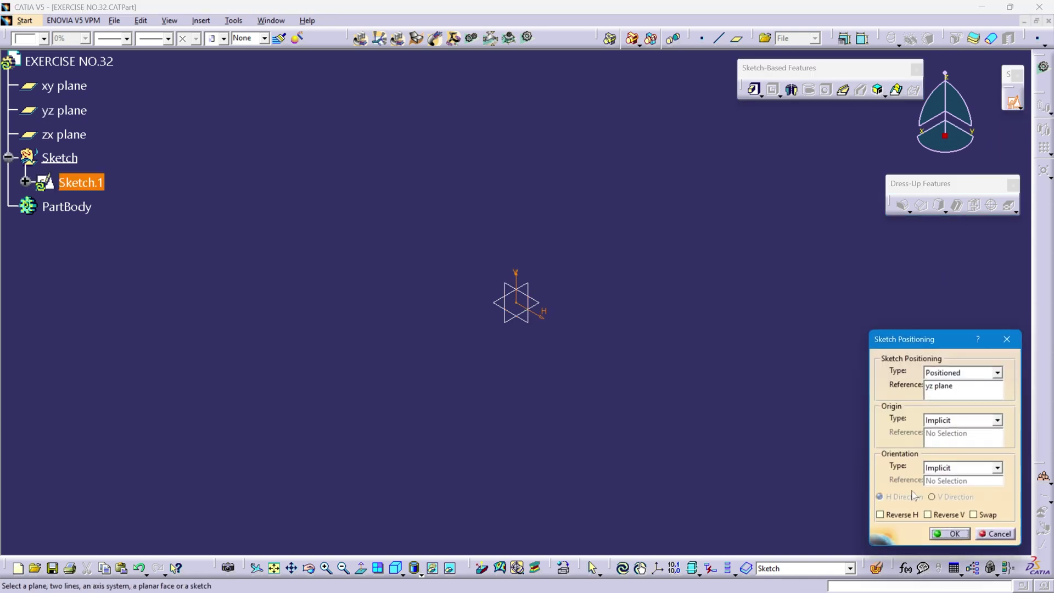
left_click(946, 535)
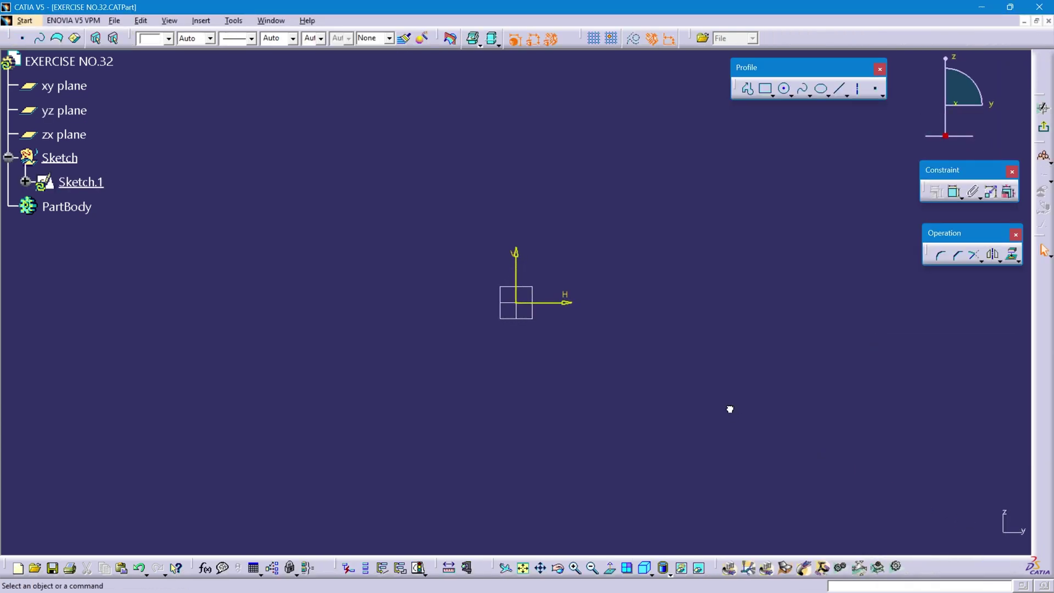
Draw a closed five-point profile from above the origin, with a slanted upper-right edge
left_click(748, 89)
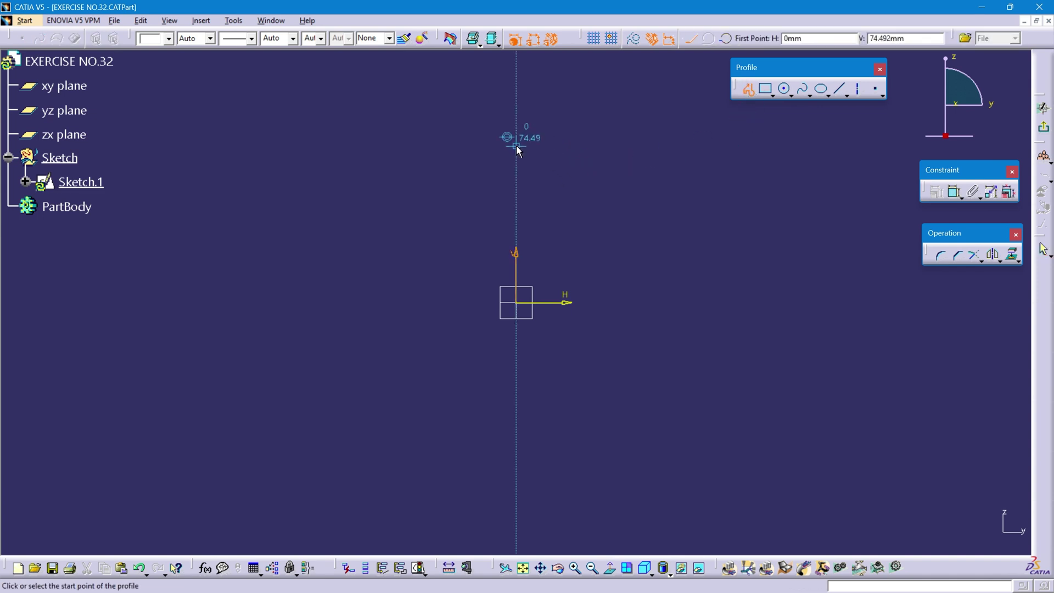
left_click(519, 143)
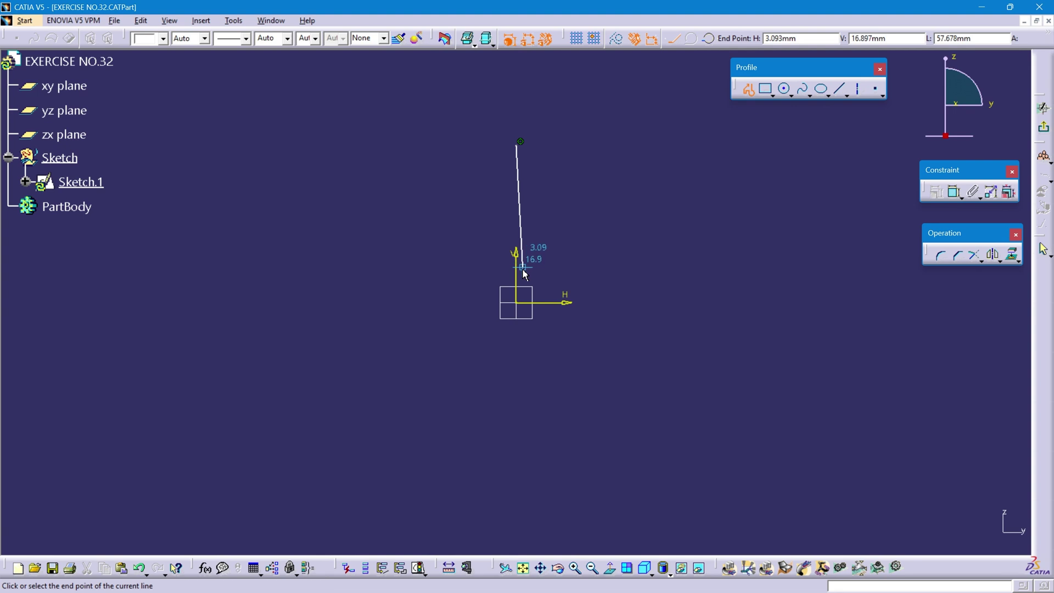
left_click(516, 373)
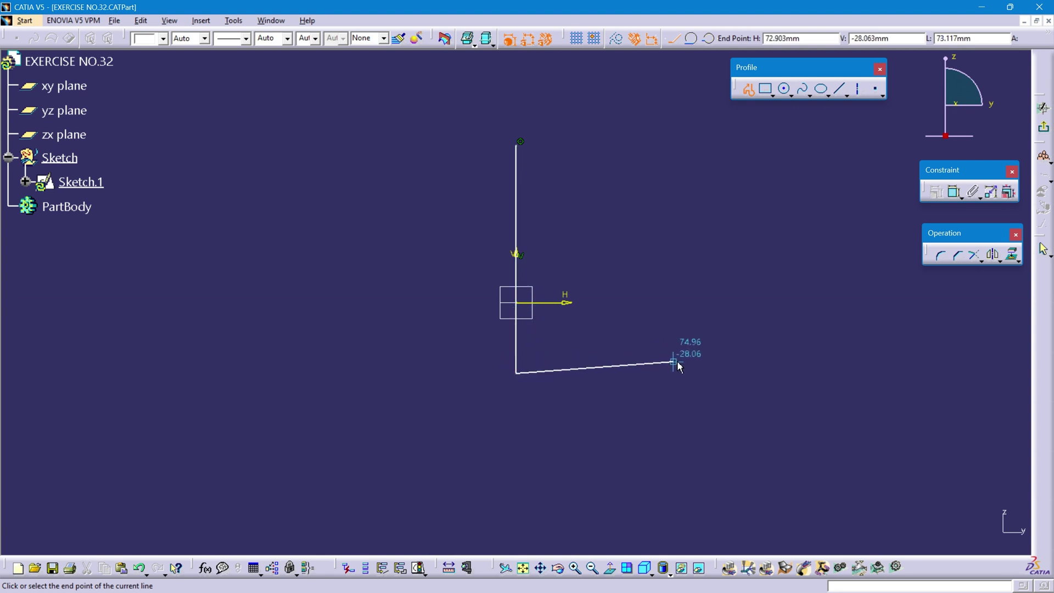
left_click(734, 374)
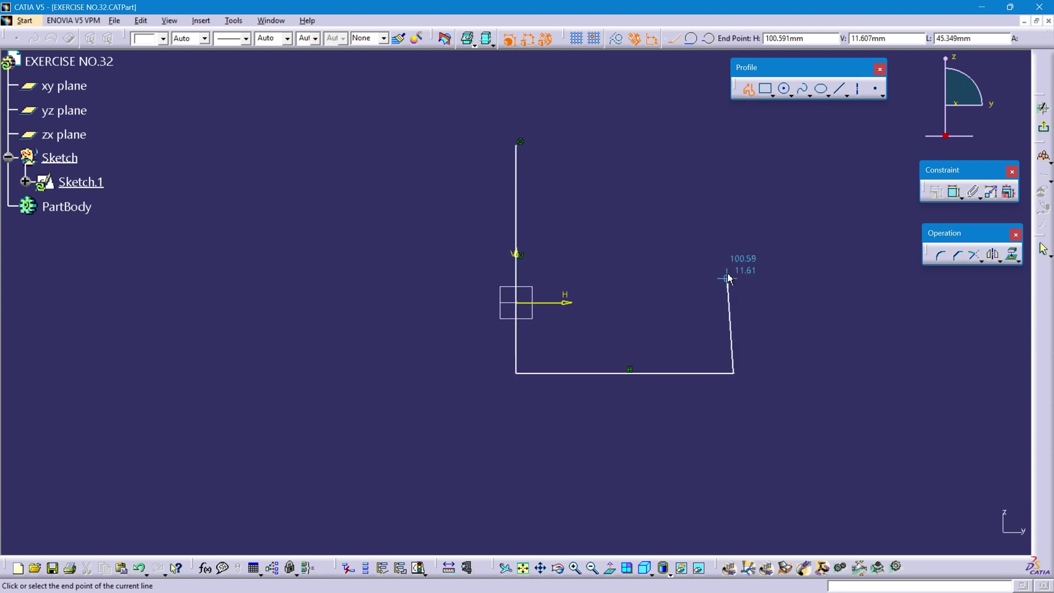
left_click(733, 245)
left_click(608, 146)
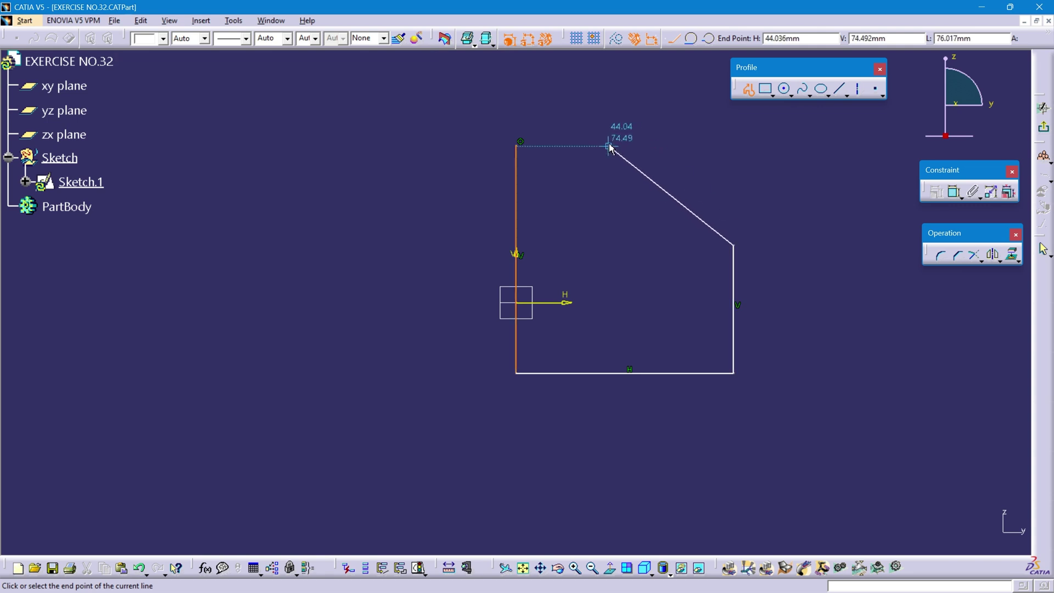
left_click(522, 143)
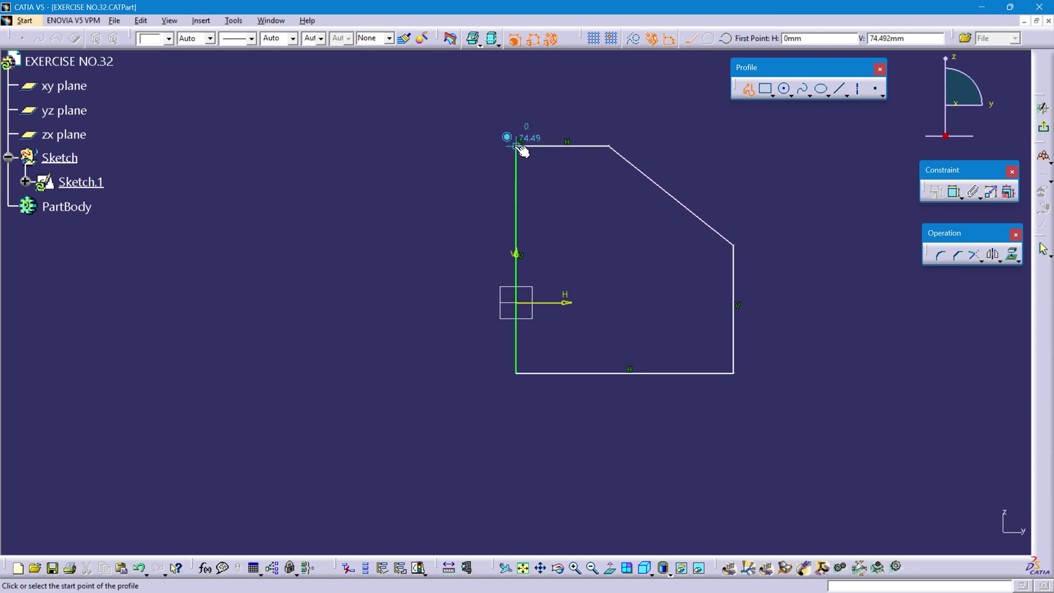
key("Escape")
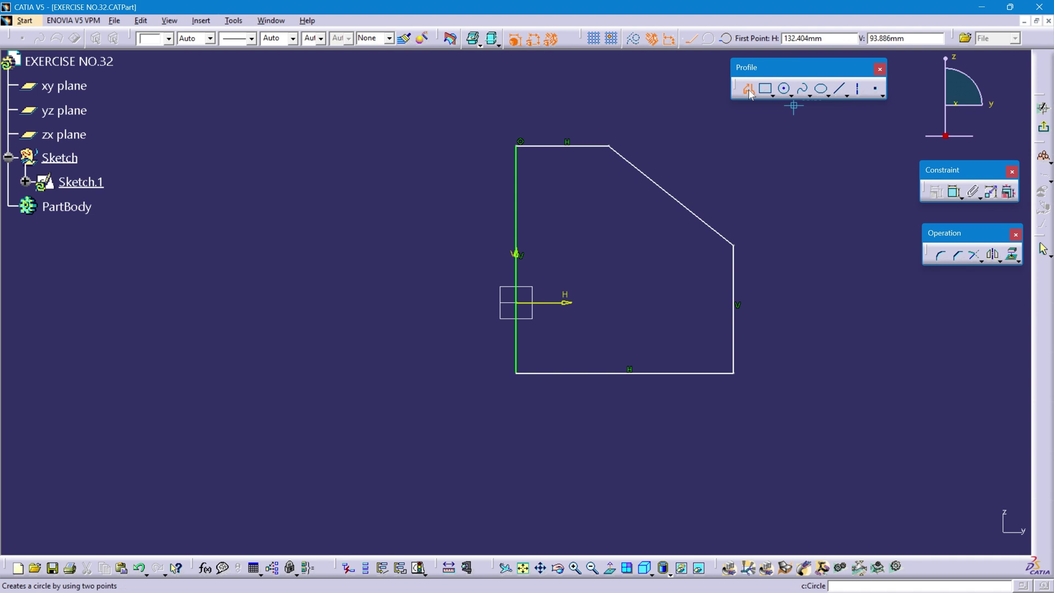
mouse_move(684, 169)
middle_mouse_down()
mouse_move(629, 210)
mouse_move(636, 216)
middle_mouse_up()
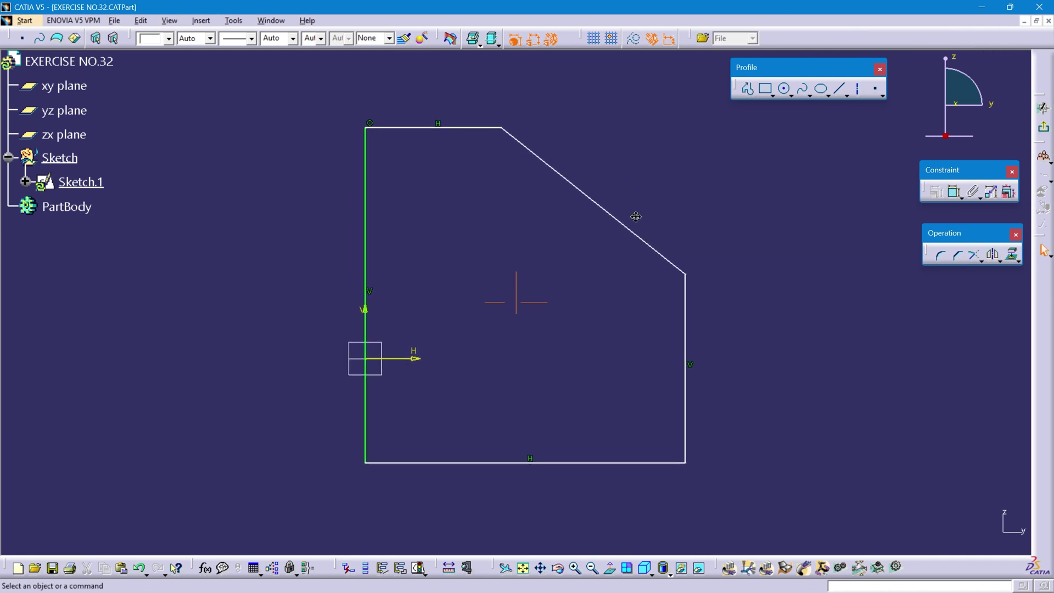
Dimension the right edge's height and the 103.537 bottom width
left_click(954, 191)
left_click(367, 249)
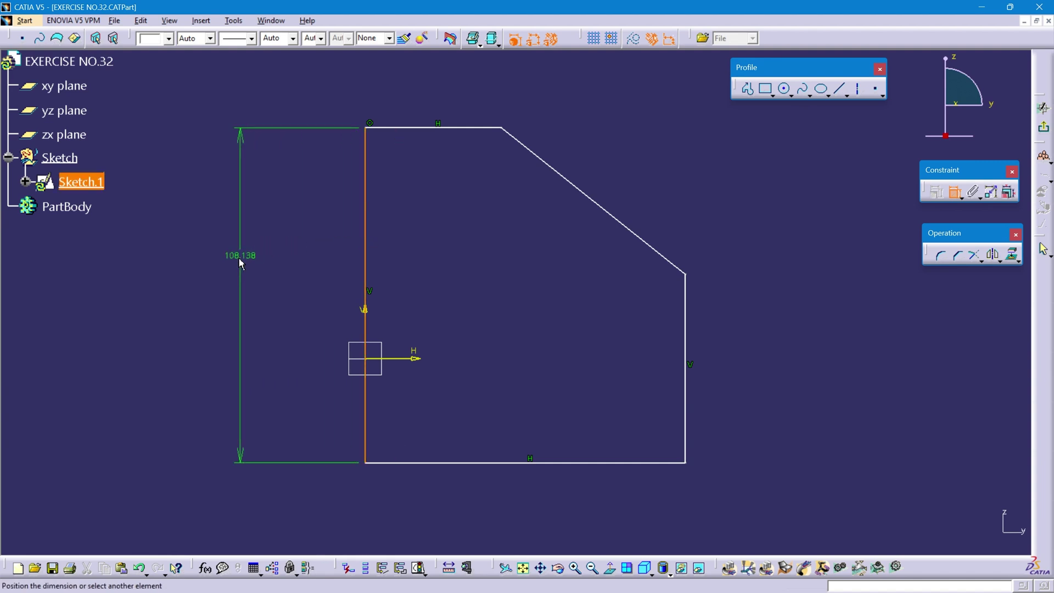
left_click(685, 443)
left_click(815, 427)
left_click(632, 465)
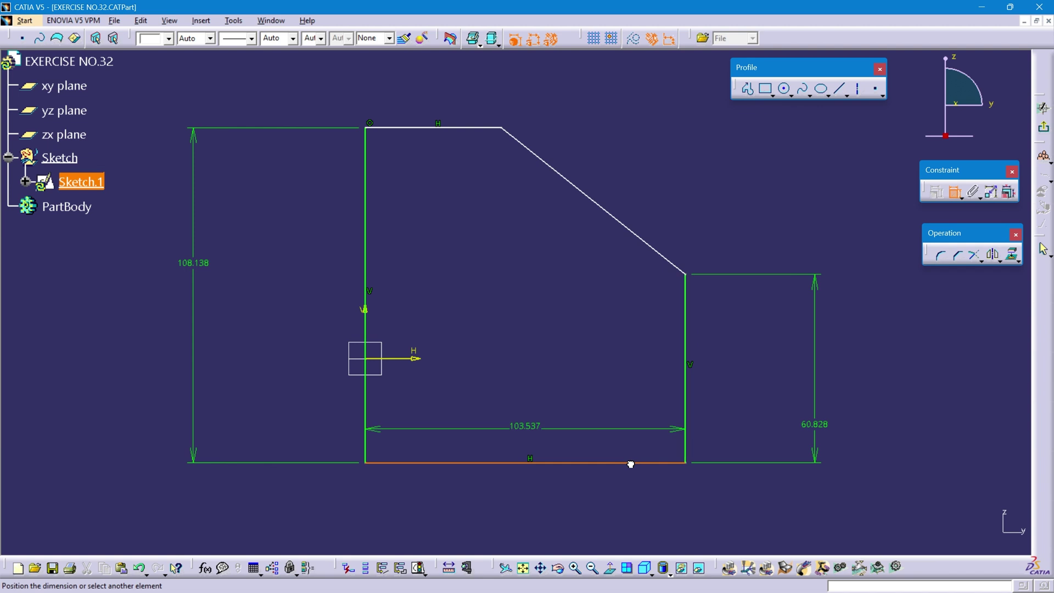
left_click(630, 502)
Add the 108.138 overall height dimension, symmetric about the H axis
left_click(553, 464)
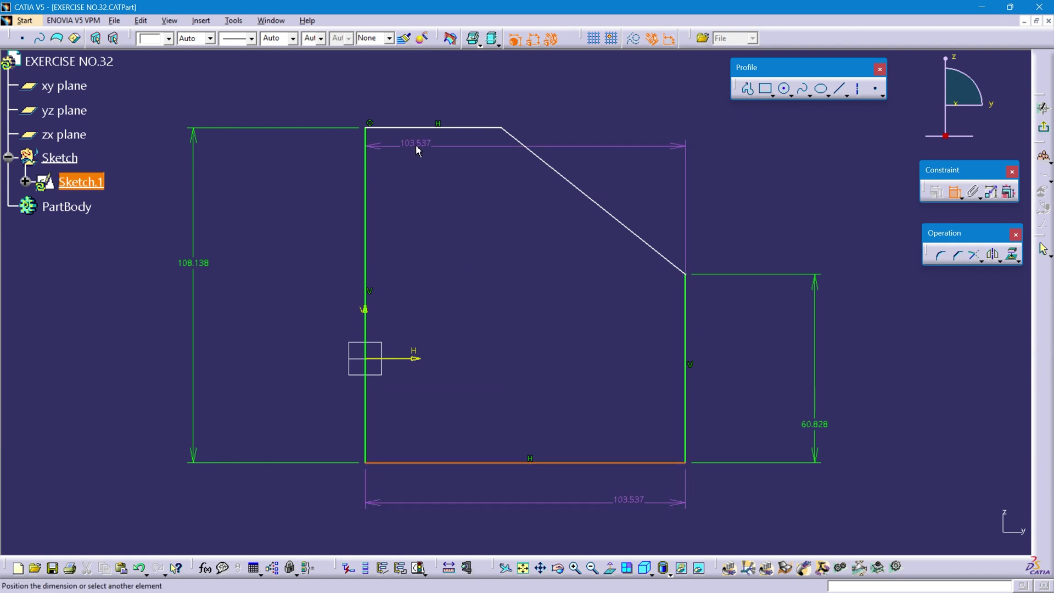
left_click(414, 128)
right_click(276, 232)
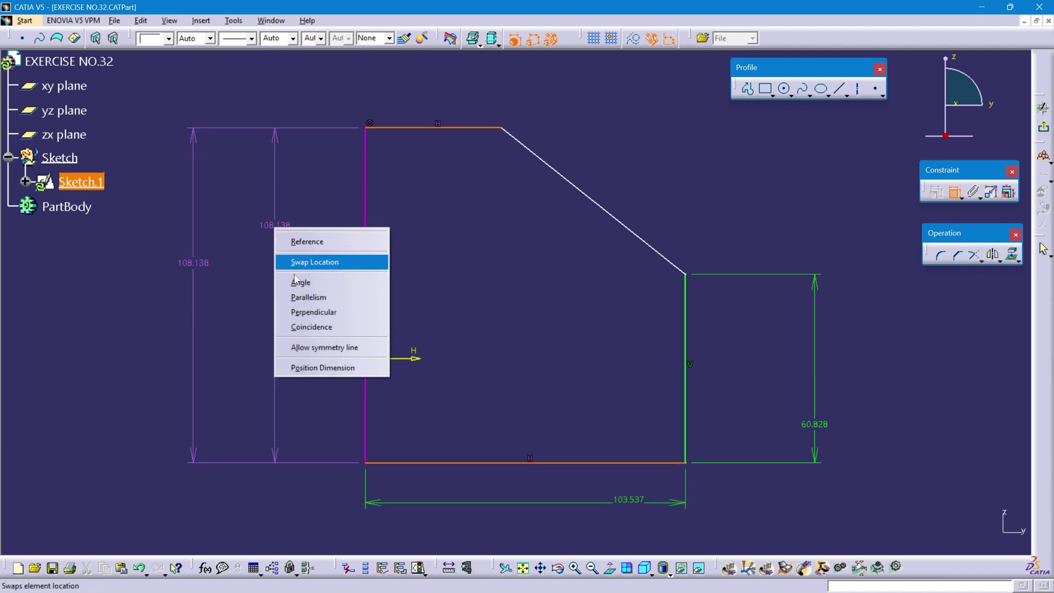
left_click(323, 351)
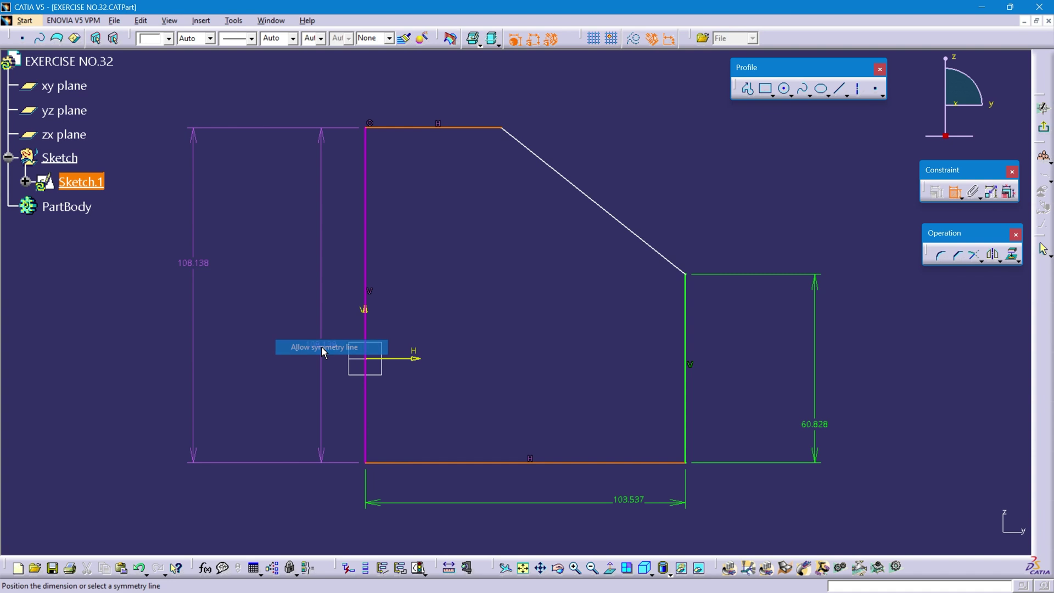
left_click(414, 363)
mouse_move(447, 344)
middle_mouse_down()
mouse_move(462, 335)
mouse_move(486, 364)
mouse_move(505, 326)
middle_mouse_up()
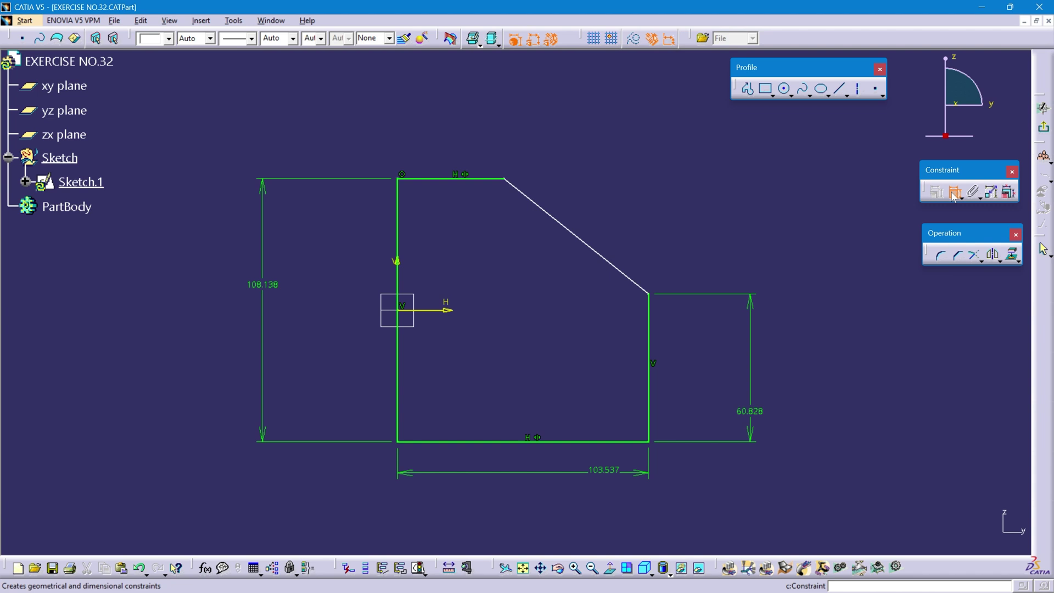
Add the 38.489° slanted-edge angle, then box the front view's left edge in the PDF
left_click(632, 279)
left_click(620, 441)
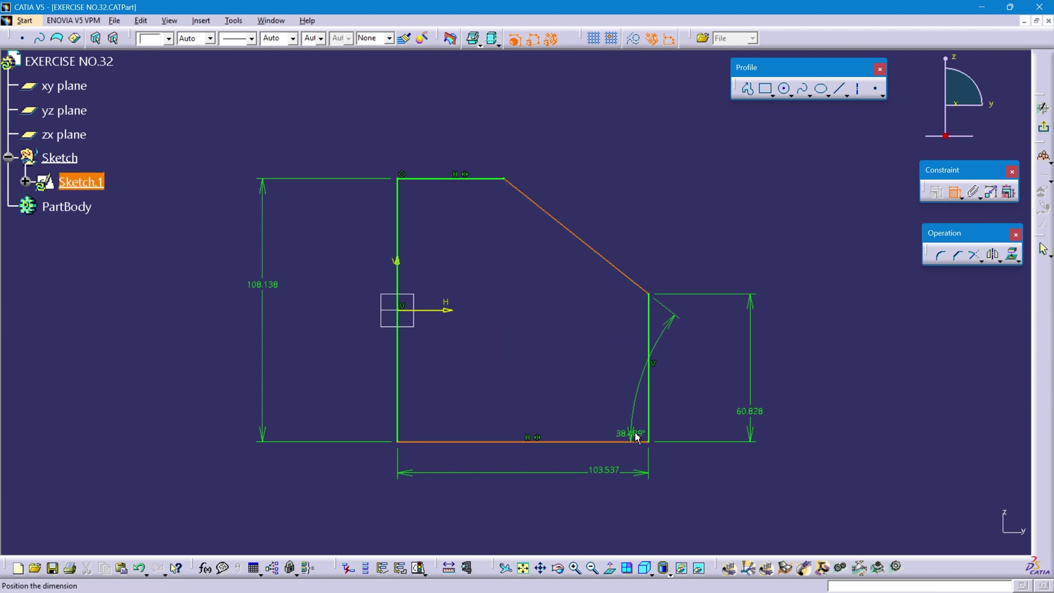
left_click(693, 413)
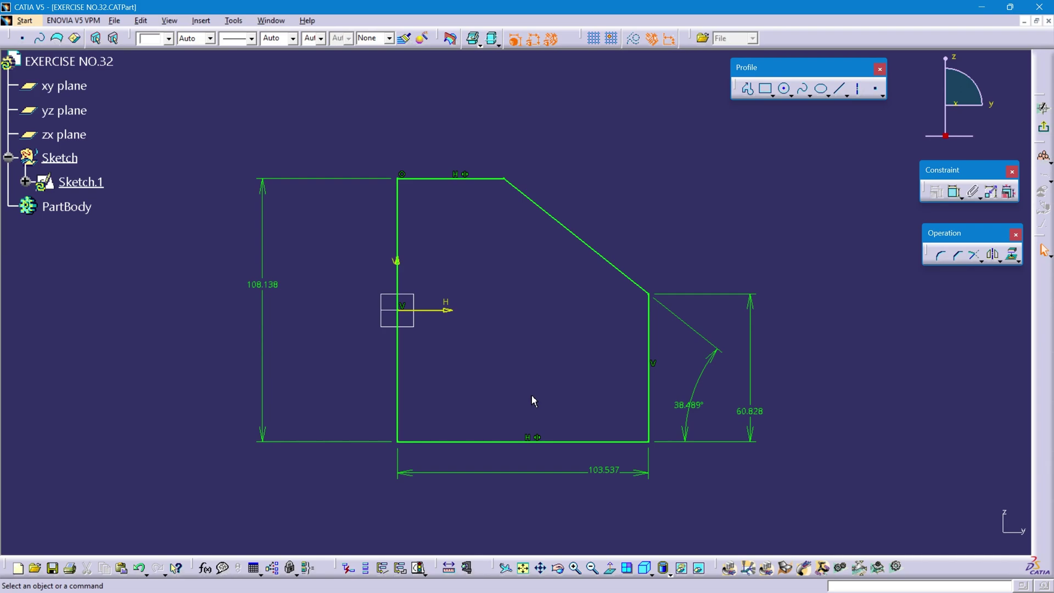
key("alt+Tab")
mouse_move(552, 295)
left_mouse_down()
mouse_move(571, 401)
mouse_move(569, 462)
left_mouse_up()
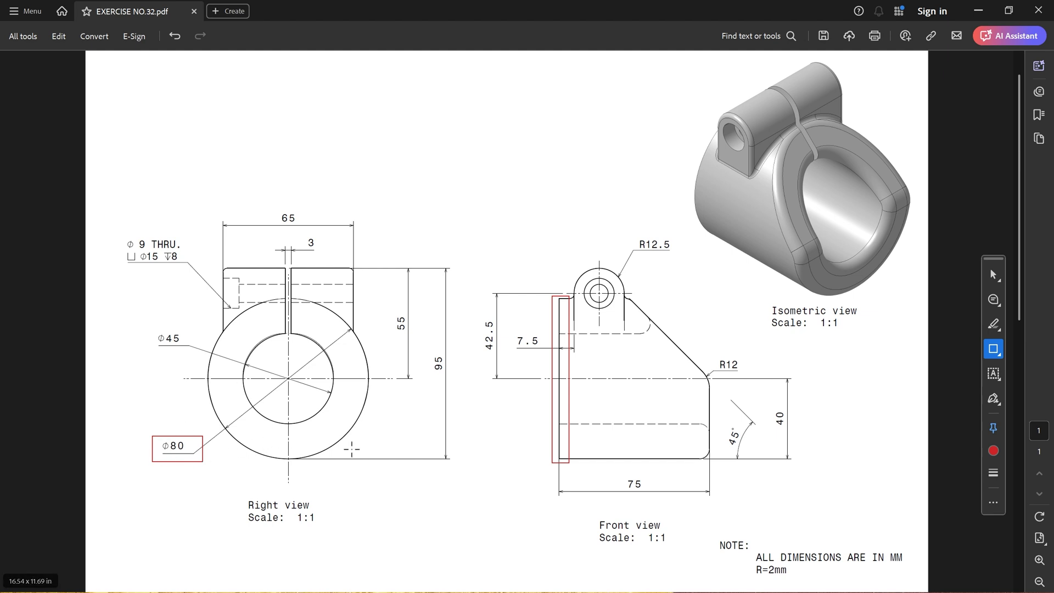
Box the 40 dimension in red on the PDF drawing, then return to CATIA
left_click_drag(778, 430, 751, 457)
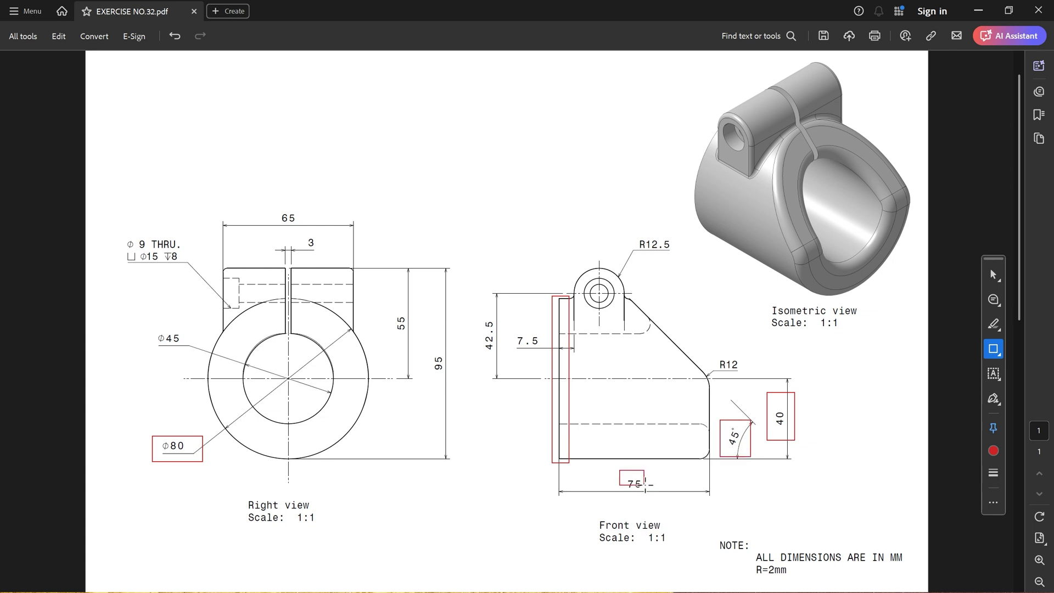
key("alt+Tab")
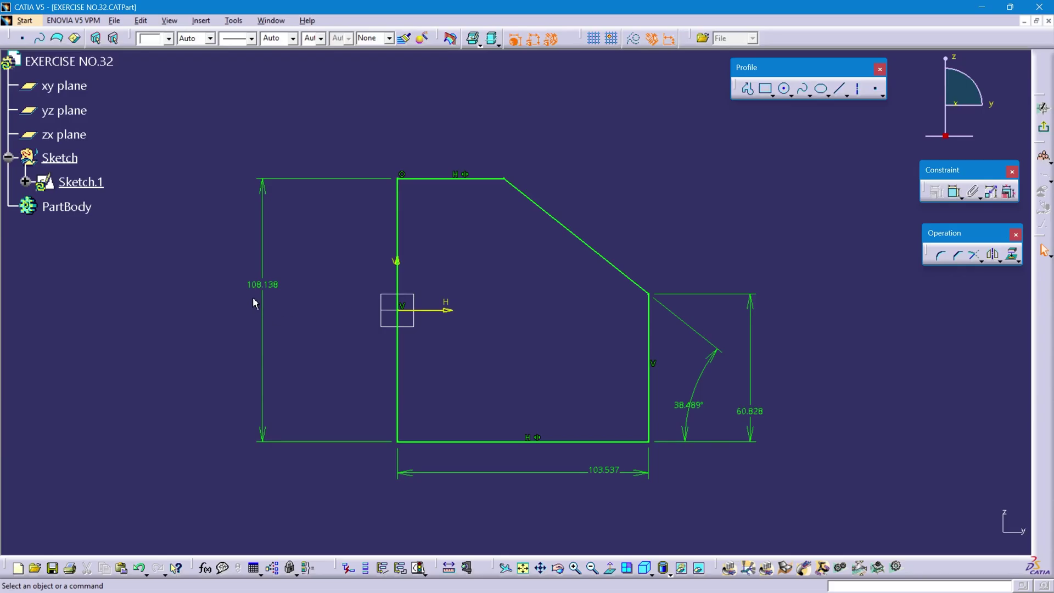
Change the profile's height to 80, right edge height to 40, and width to 75
double_click(263, 285)
type("80")
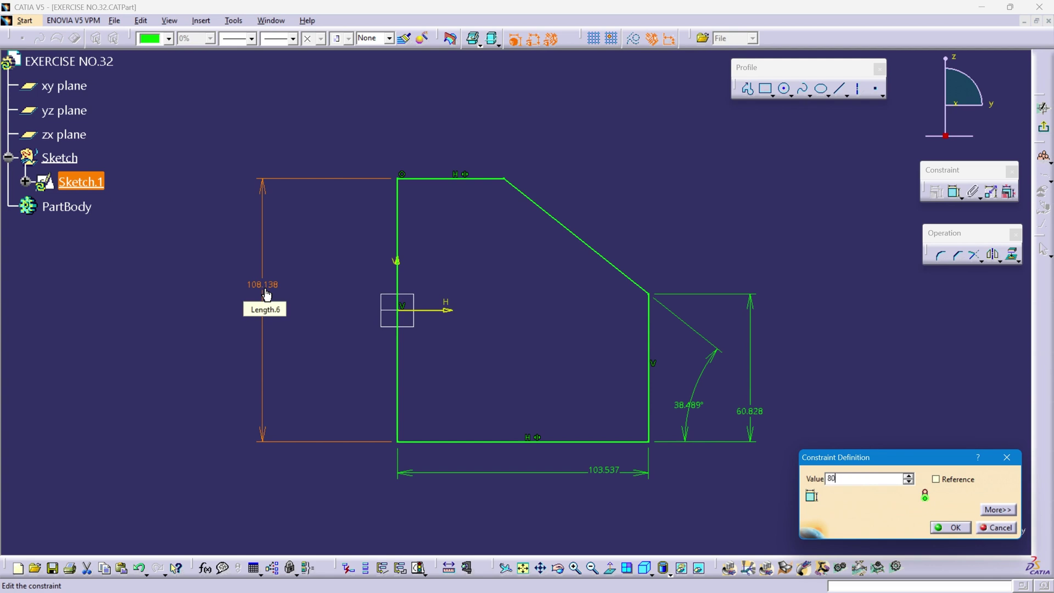
key("Return")
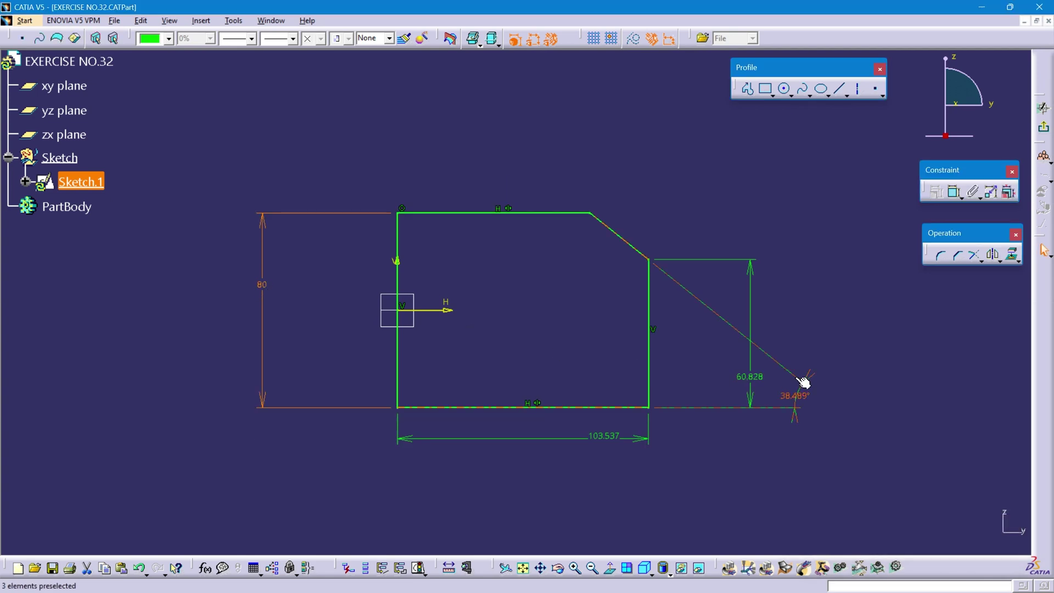
double_click(755, 379)
type("40")
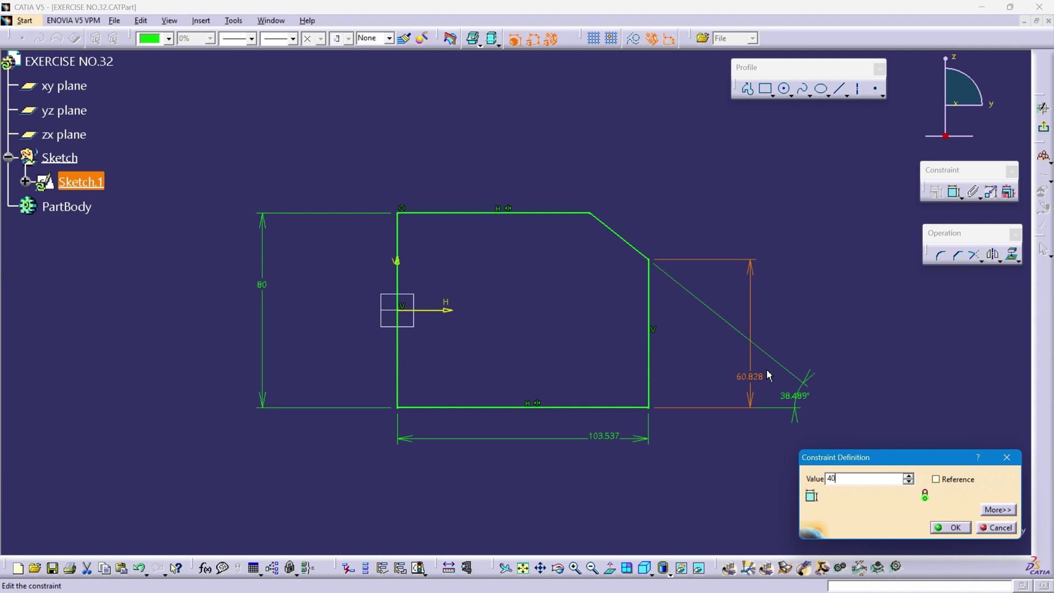
key("Return")
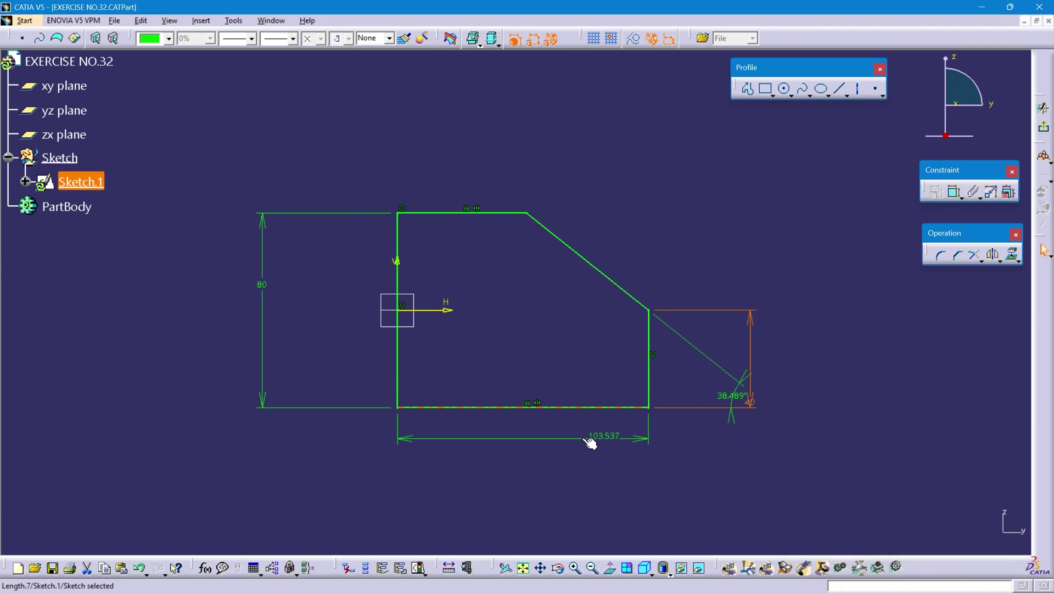
double_click(609, 437)
type("7")
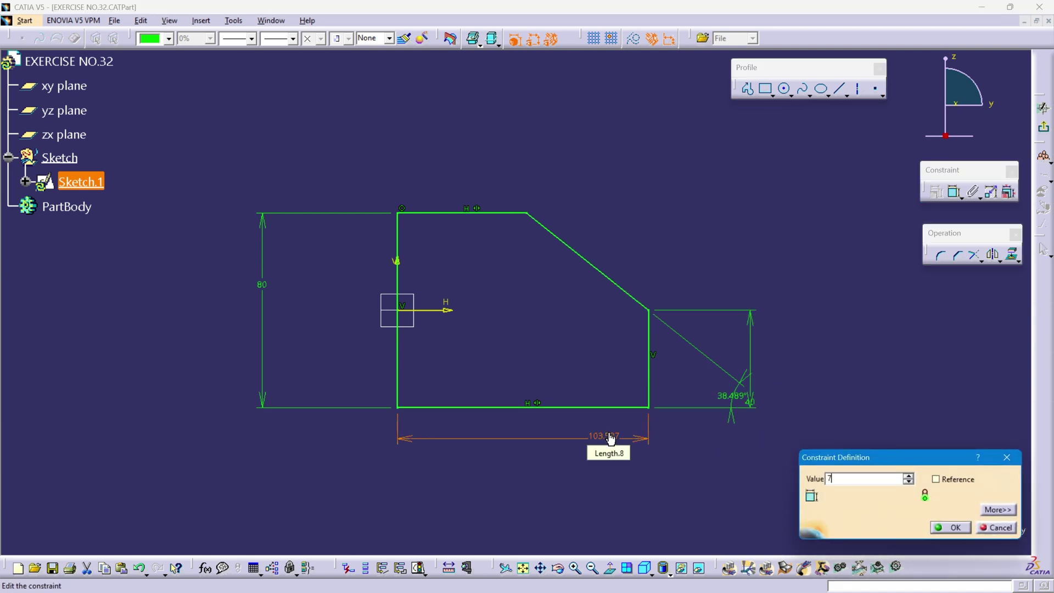
type("5")
key("Return")
Set the chamfer angle to 45°, exit the sketch, and switch to the reference PDF
left_click_drag(661, 407, 629, 392)
double_click(629, 392)
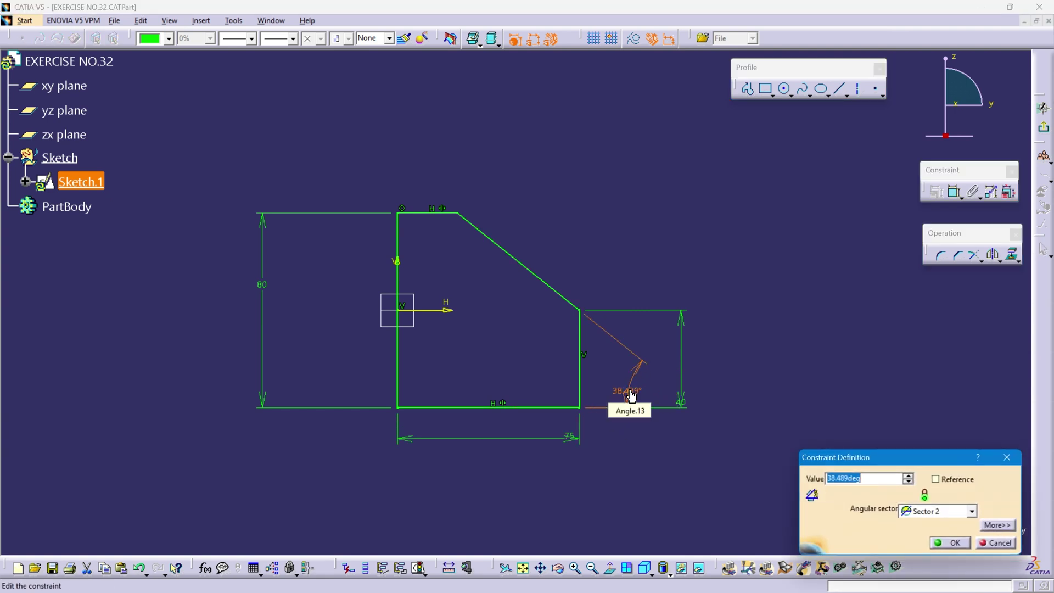
key("Return")
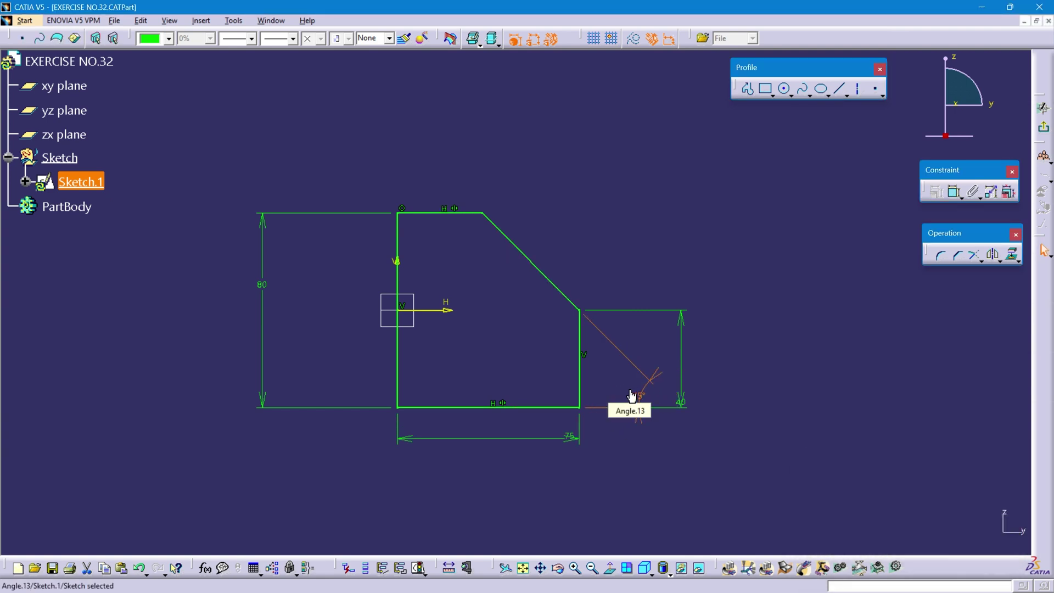
left_click(503, 298)
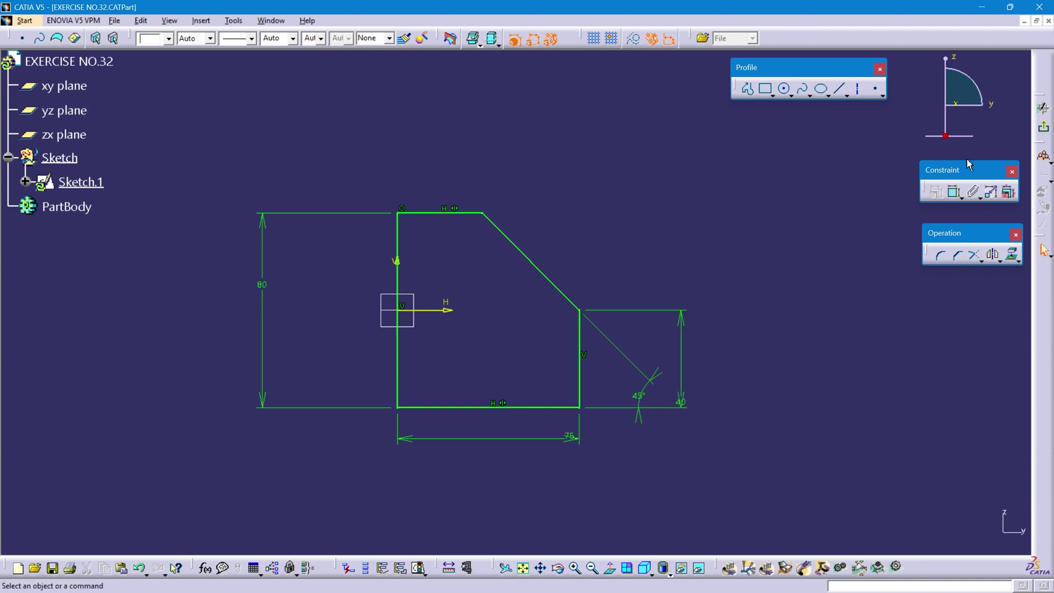
left_click(1046, 129)
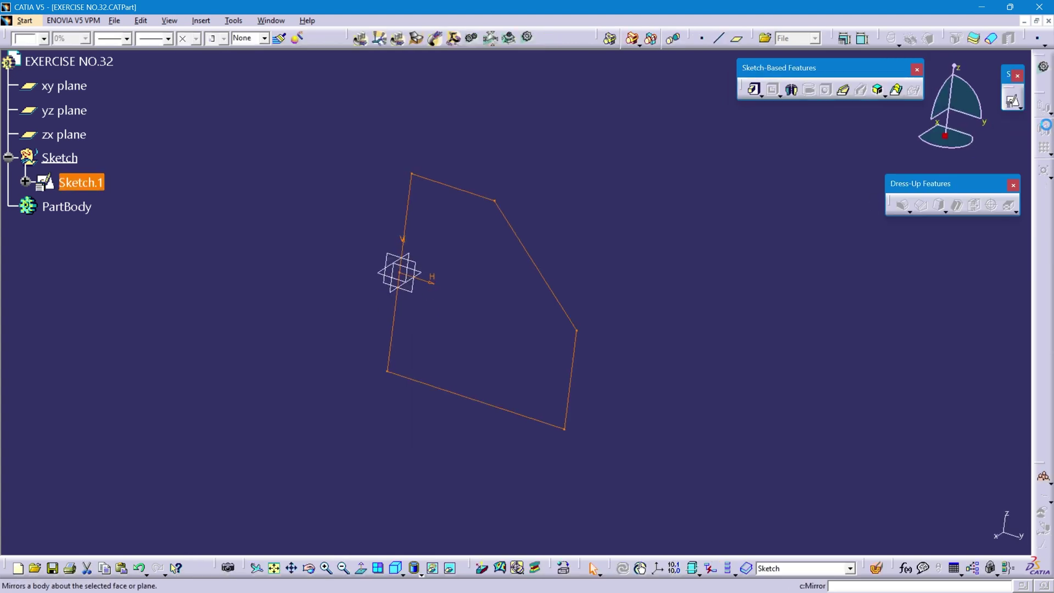
key("alt+Tab")
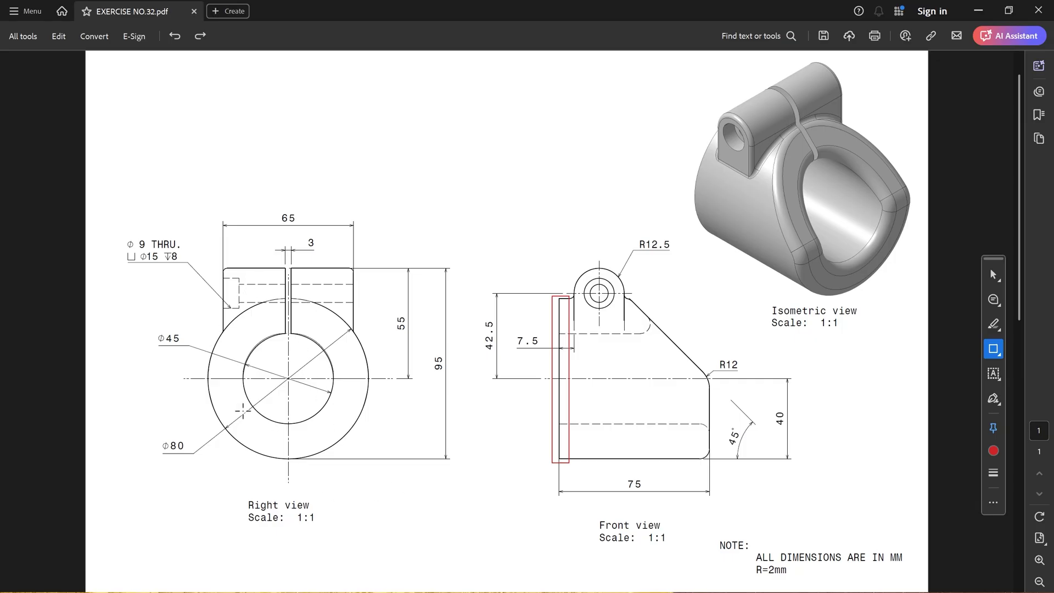
Box the Right view label in red on the drawing, then return to CATIA
left_click_drag(231, 497, 328, 536)
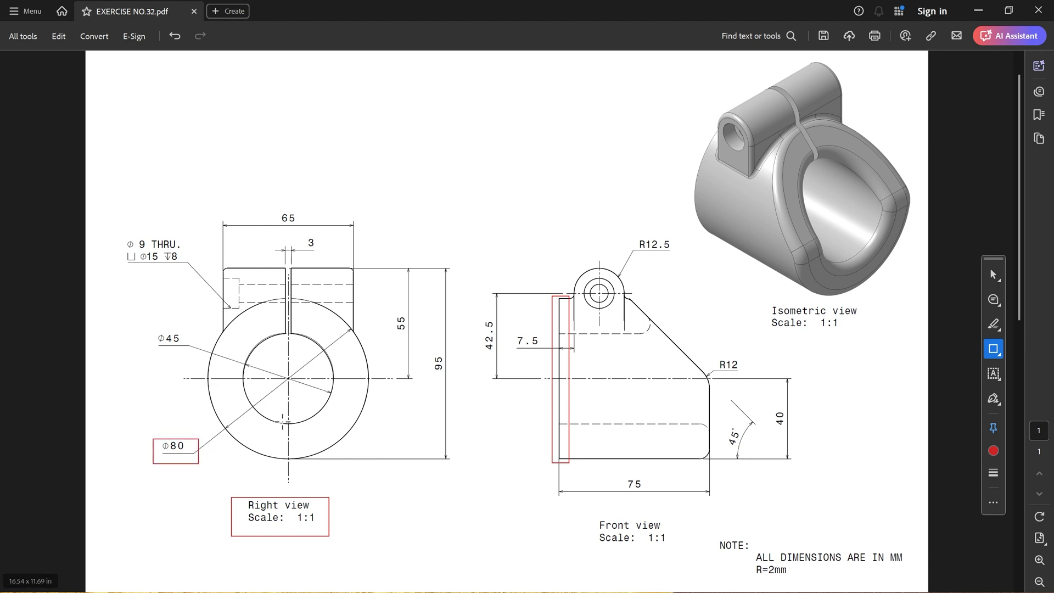
key("alt+Tab")
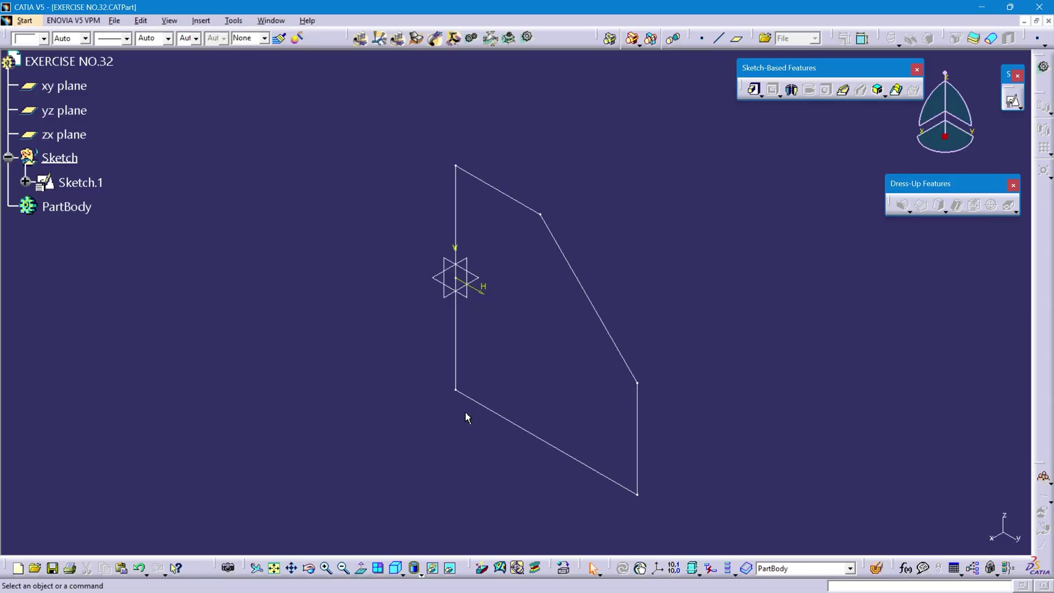
Create positioned Sketch.2 on the zx plane
left_click(454, 301)
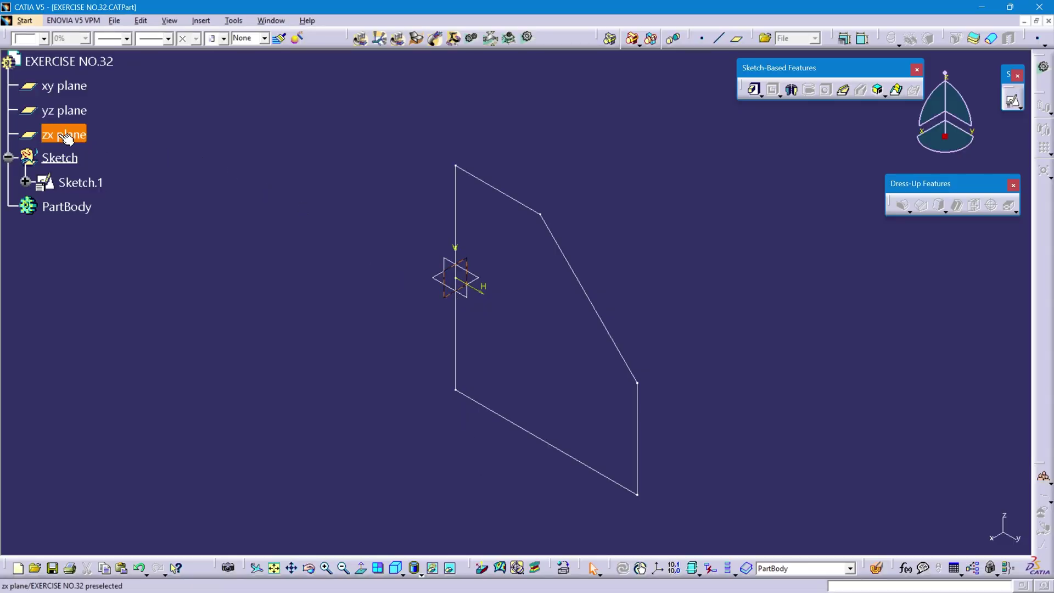
left_click(86, 139)
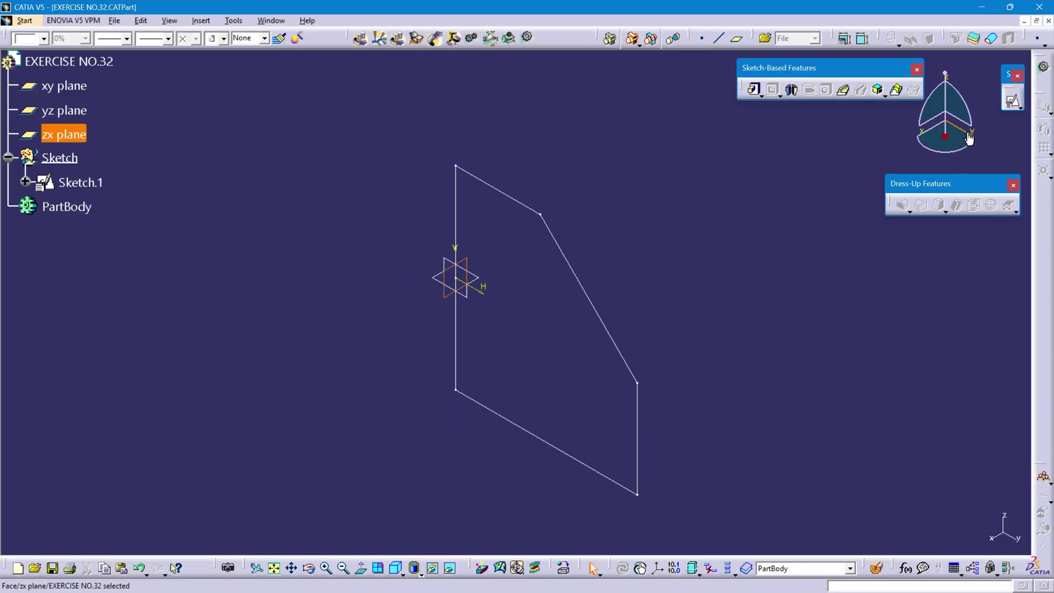
left_click(1012, 103)
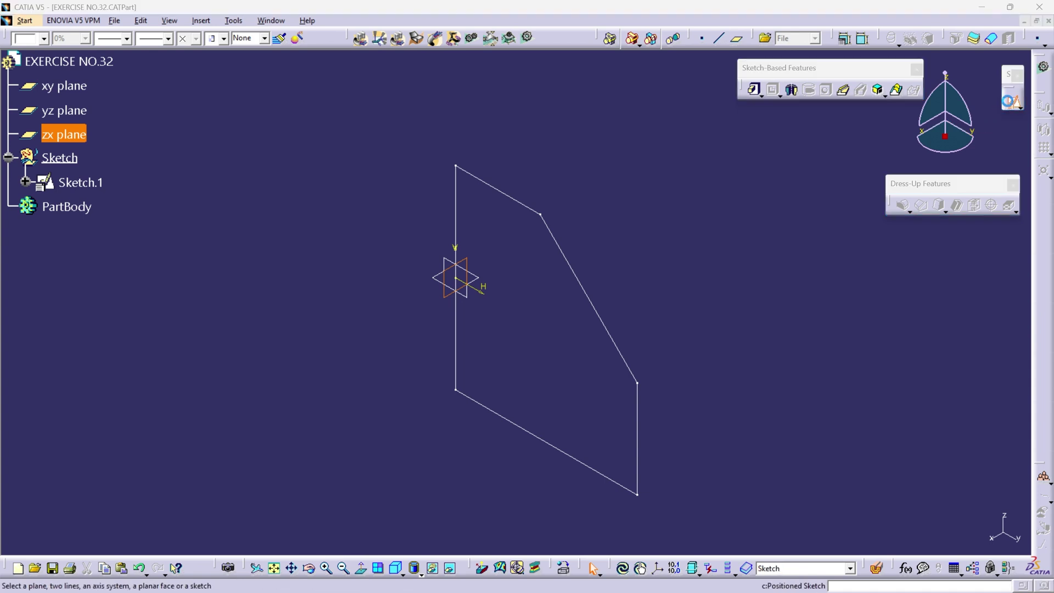
left_click(953, 535)
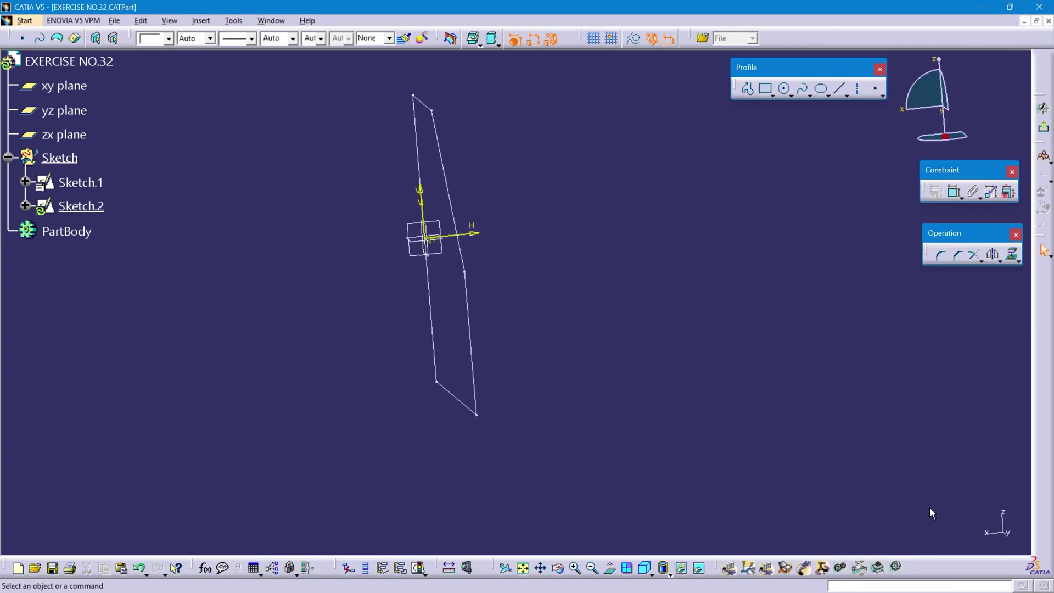
Draw a circle centred on the origin, set its diameter to 80, and exit the sketch
left_click(786, 90)
left_click(504, 280)
left_click(598, 215)
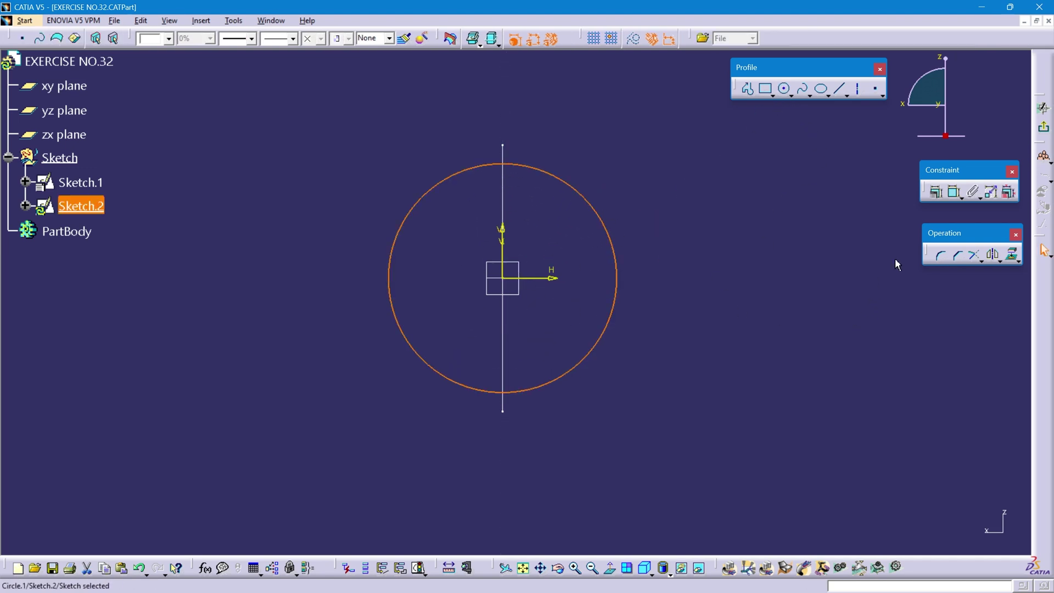
left_click(955, 192)
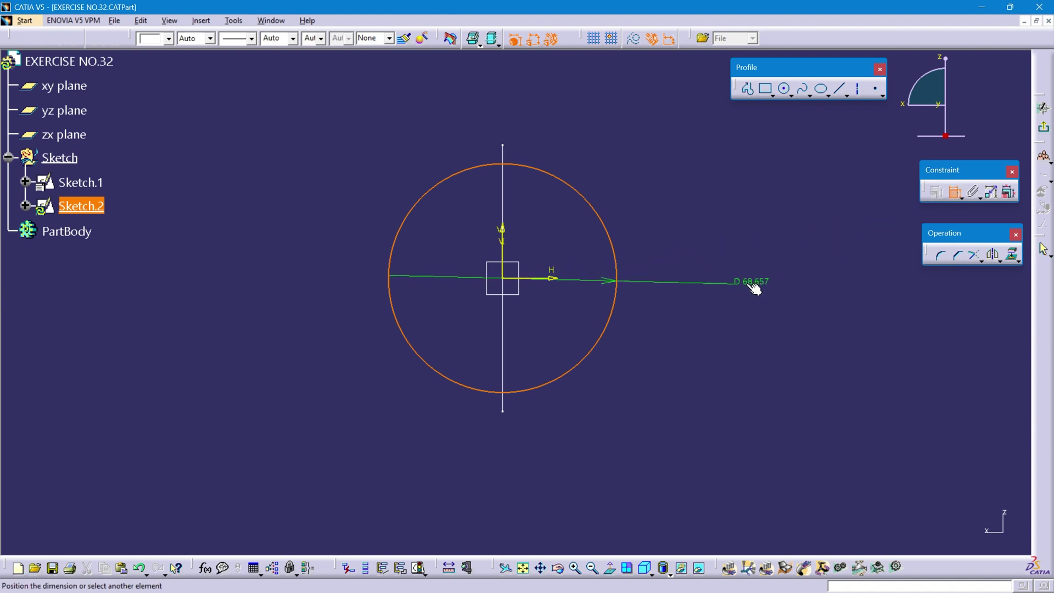
left_click(741, 269)
double_click(741, 270)
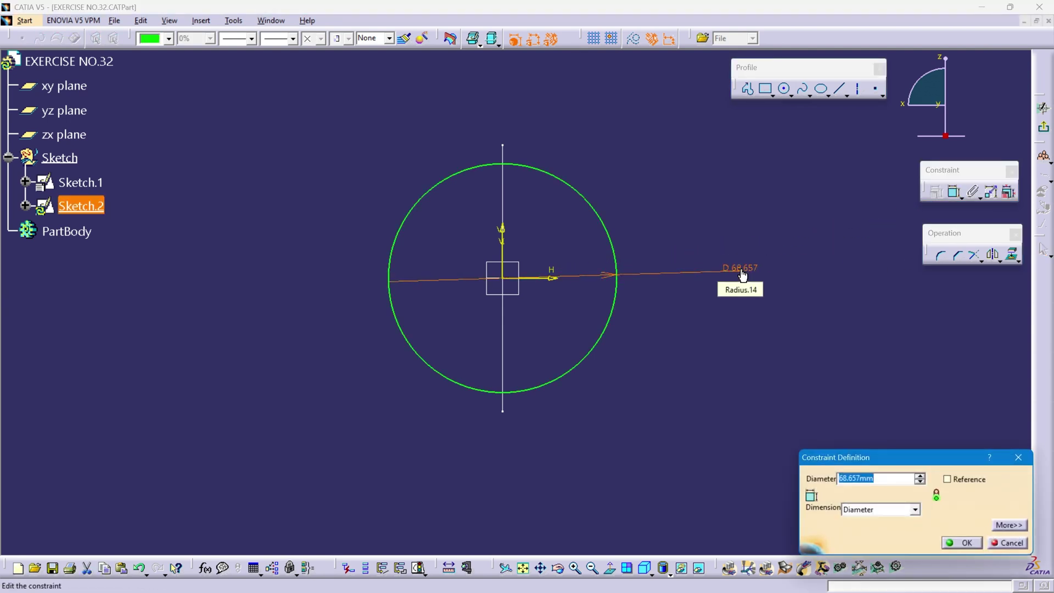
type("80")
key("Return")
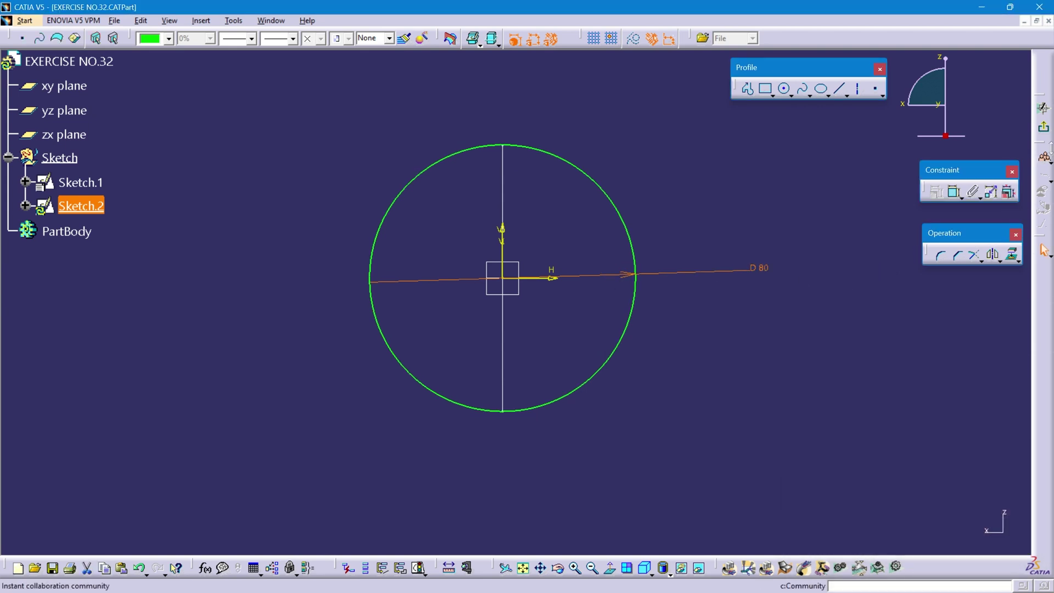
left_click(1043, 127)
mouse_move(658, 229)
middle_mouse_down()
mouse_move(558, 176)
mouse_move(583, 211)
middle_mouse_up()
Set PartBody as the in-work object
left_click(77, 233)
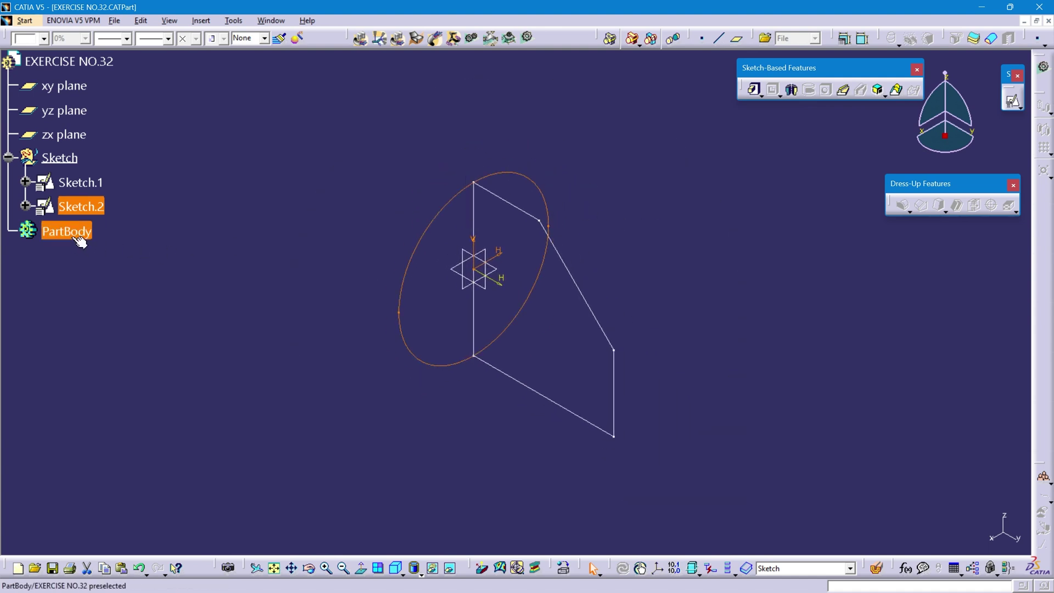
right_click(76, 235)
left_click(113, 326)
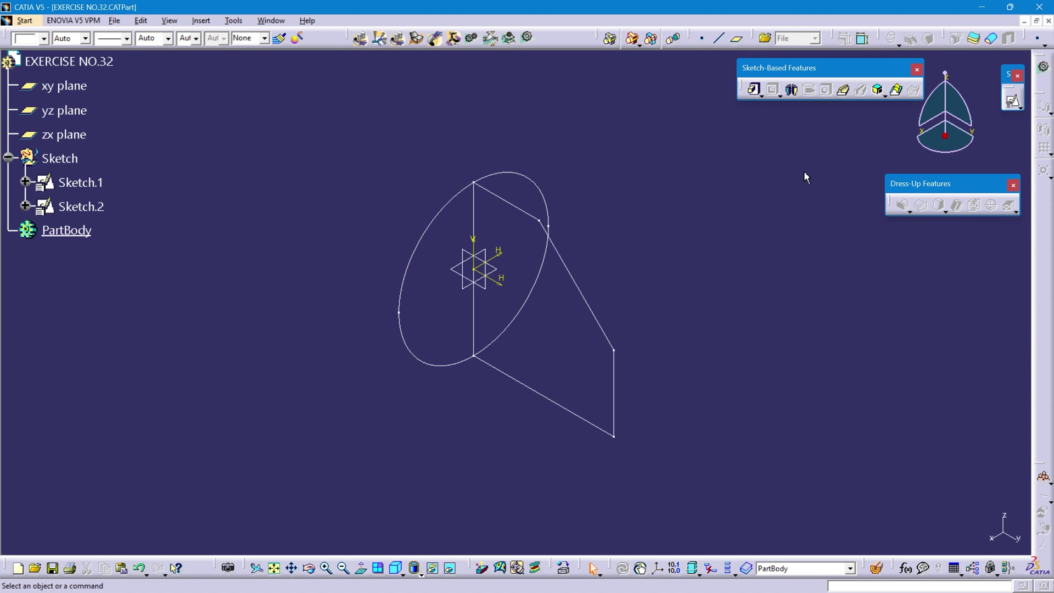
Solid Combine Sketch.1 with Sketch.2, then mark the R12.5 lug in the reference PDF
left_click(880, 91)
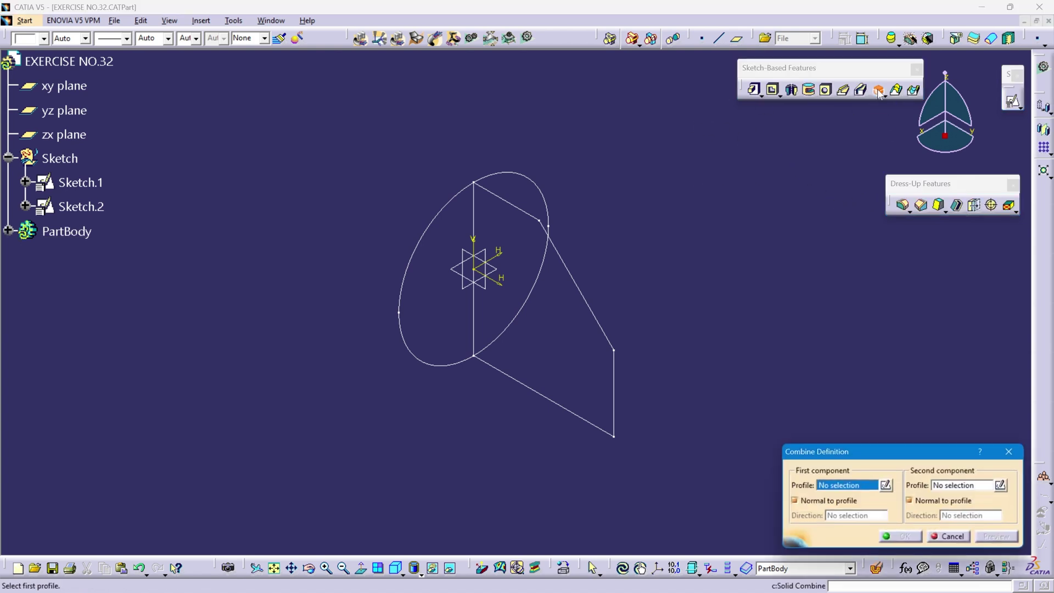
left_click(76, 183)
left_click(83, 207)
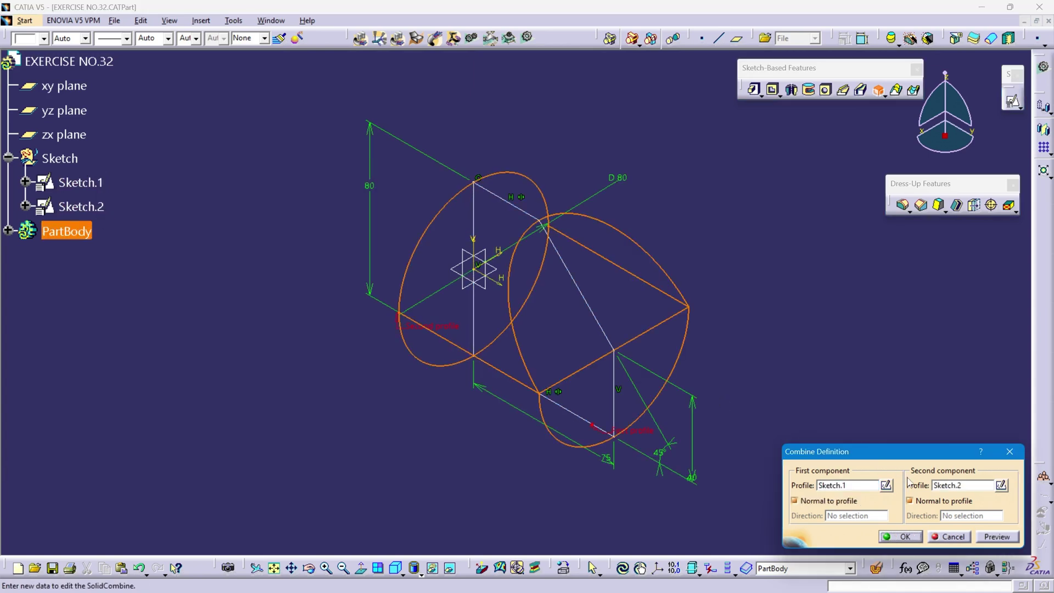
left_click(997, 537)
left_click(901, 537)
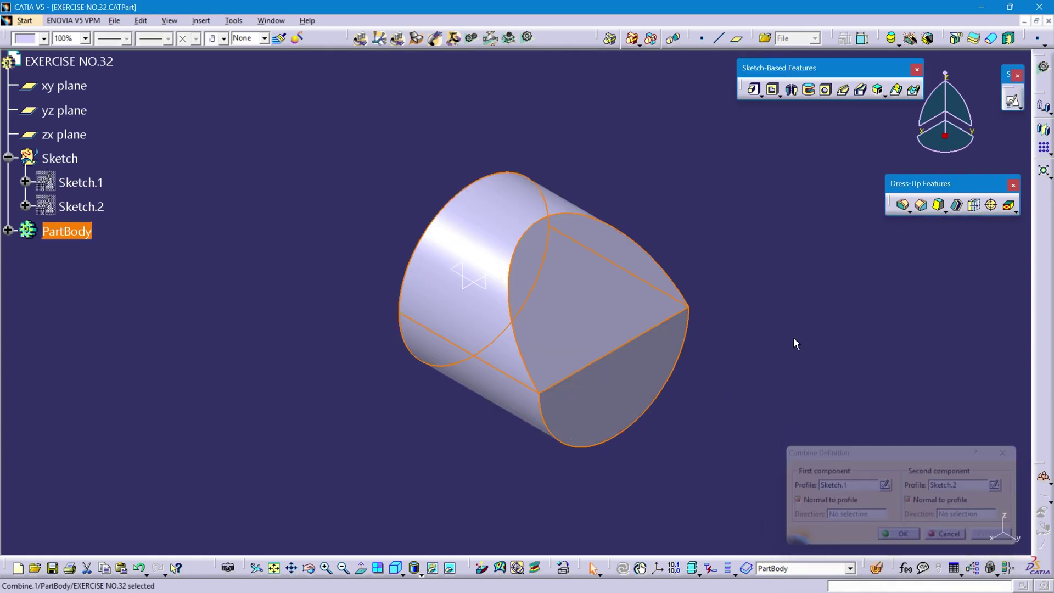
middle_click_drag(816, 353, 705, 304)
key("alt+Tab")
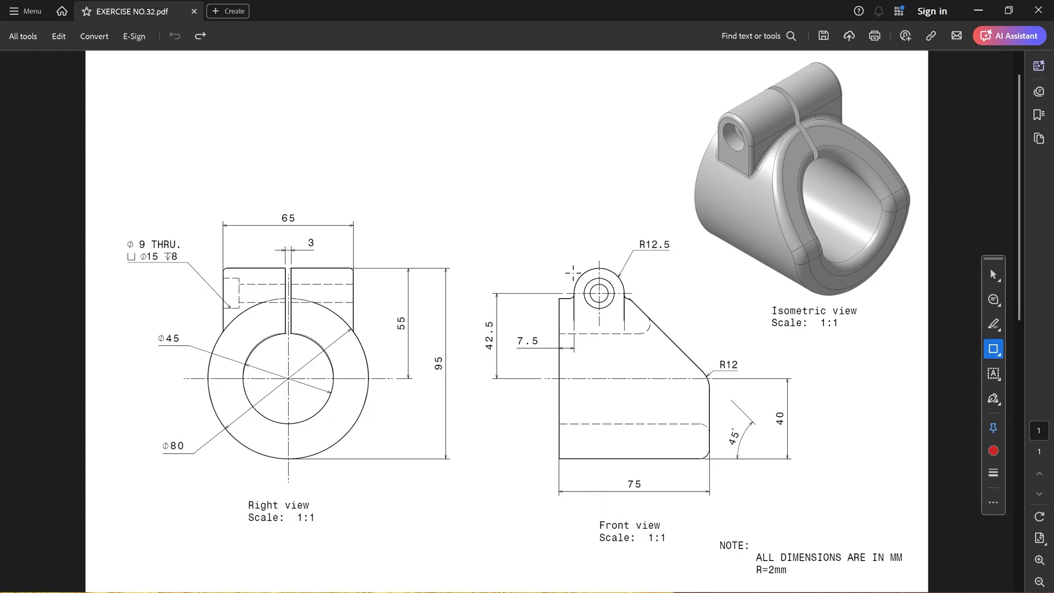
mouse_move(562, 245)
left_mouse_down()
mouse_move(648, 338)
mouse_move(637, 336)
left_mouse_up()
Back in CATIA, create positioned Sketch.3 on the yz plane
key("alt+Tab")
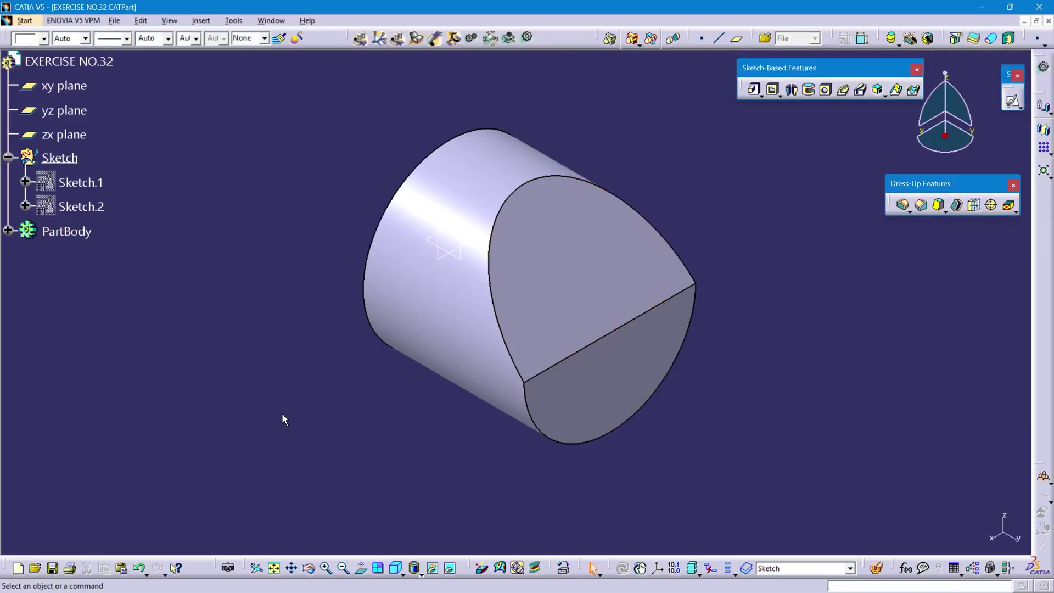
left_click(469, 263)
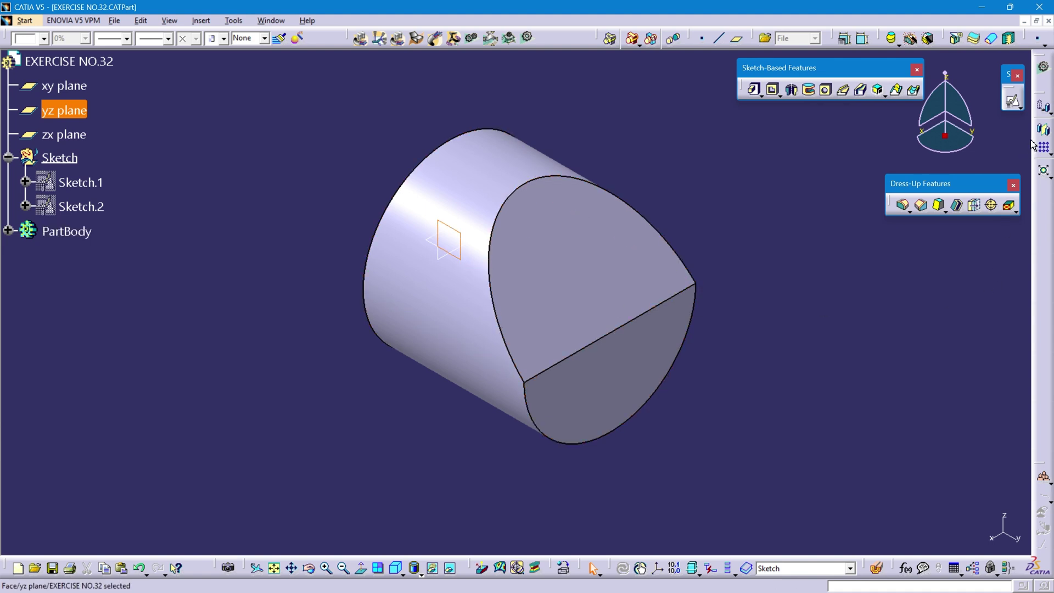
left_click(1013, 101)
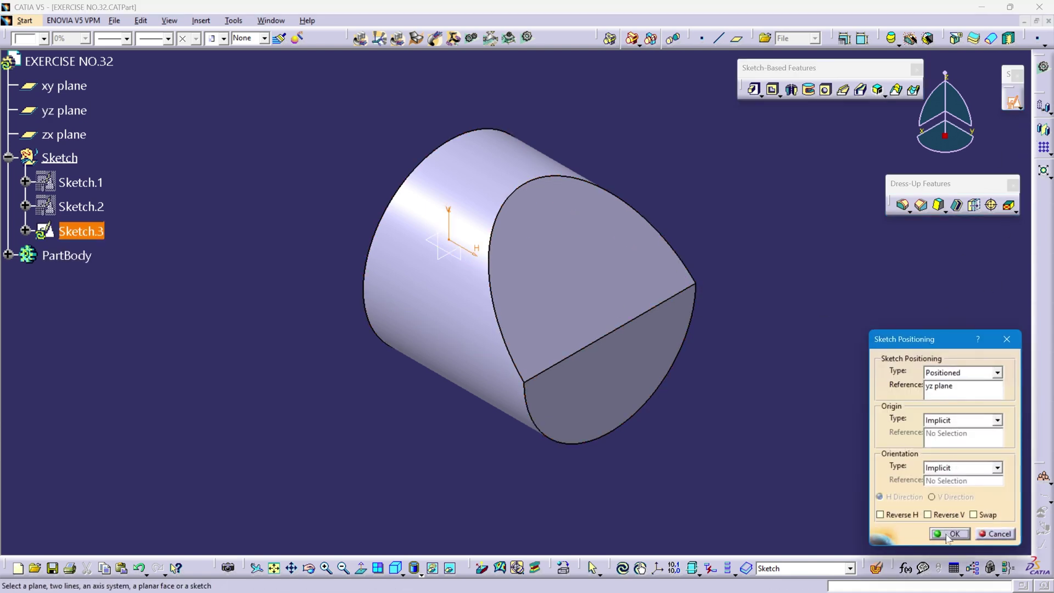
left_click(948, 534)
mouse_move(581, 353)
middle_mouse_down()
mouse_move(620, 366)
mouse_move(630, 316)
middle_mouse_up()
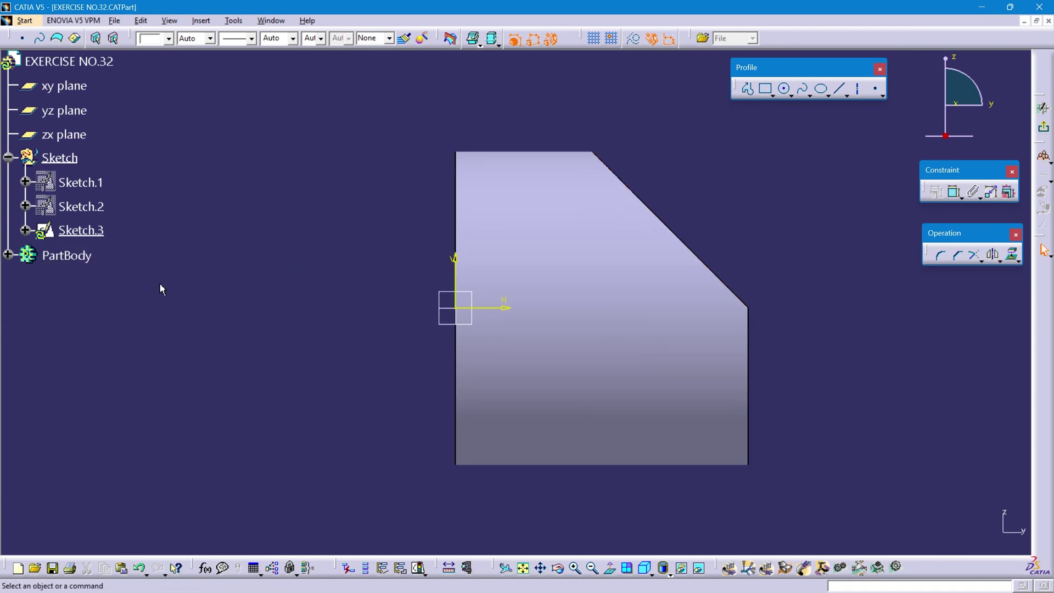
mouse_move(353, 327)
middle_mouse_down()
mouse_move(332, 334)
mouse_move(454, 287)
mouse_move(701, 240)
middle_mouse_up()
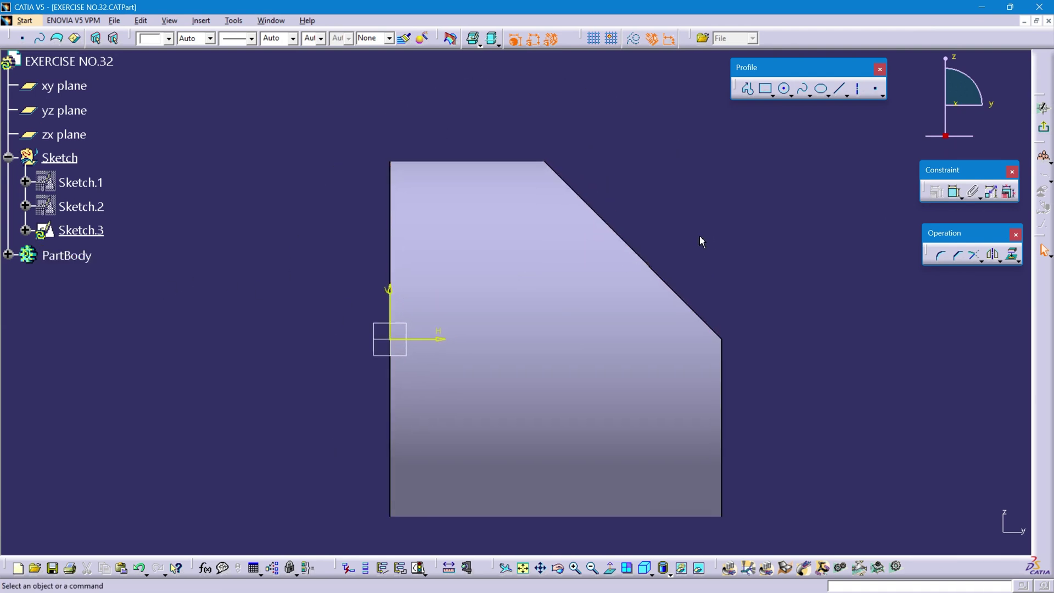
Draw a closed U-shaped lug outline with two vertical lines, a tangent arc top, and a bottom line
left_click(748, 90)
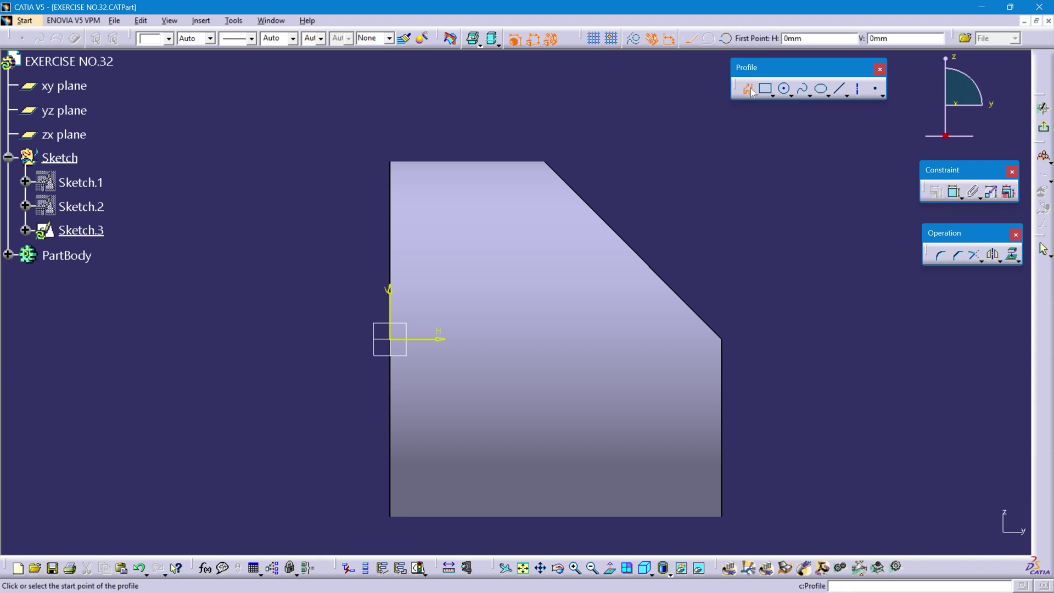
left_click(426, 251)
left_click(425, 135)
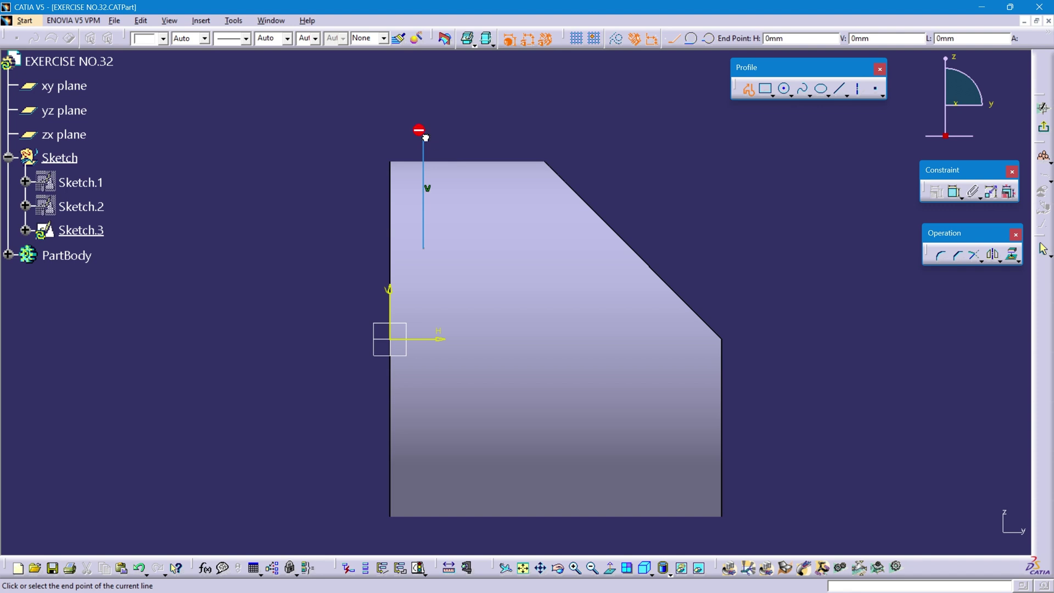
left_click(692, 40)
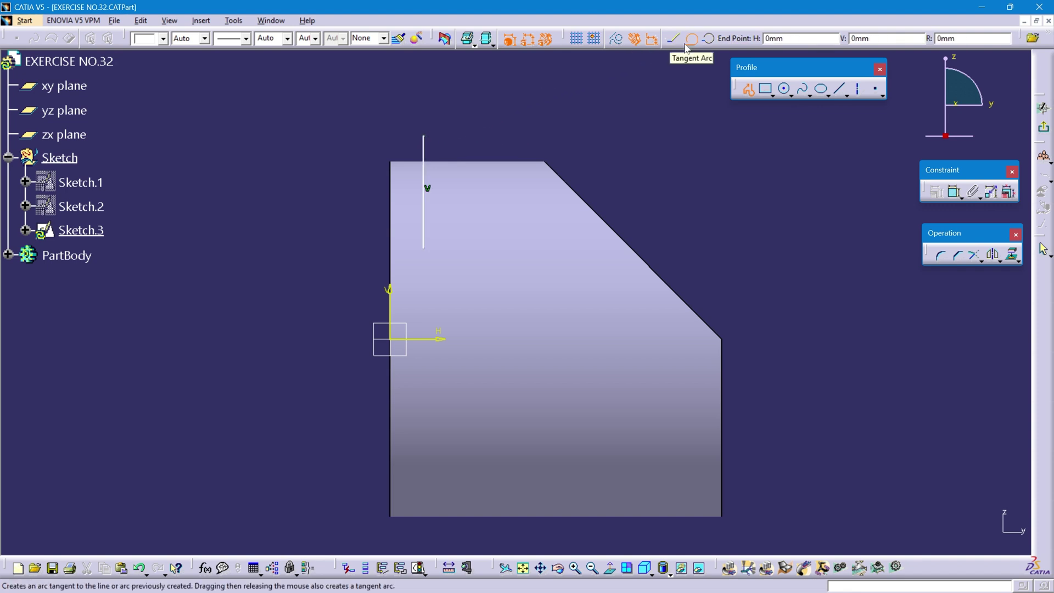
left_click(494, 137)
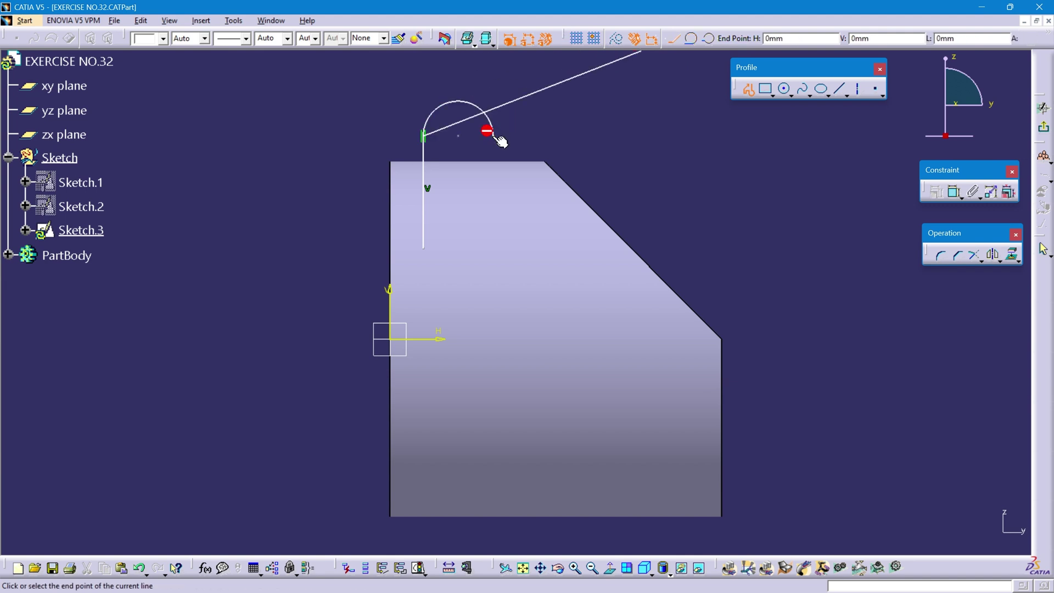
left_click(493, 249)
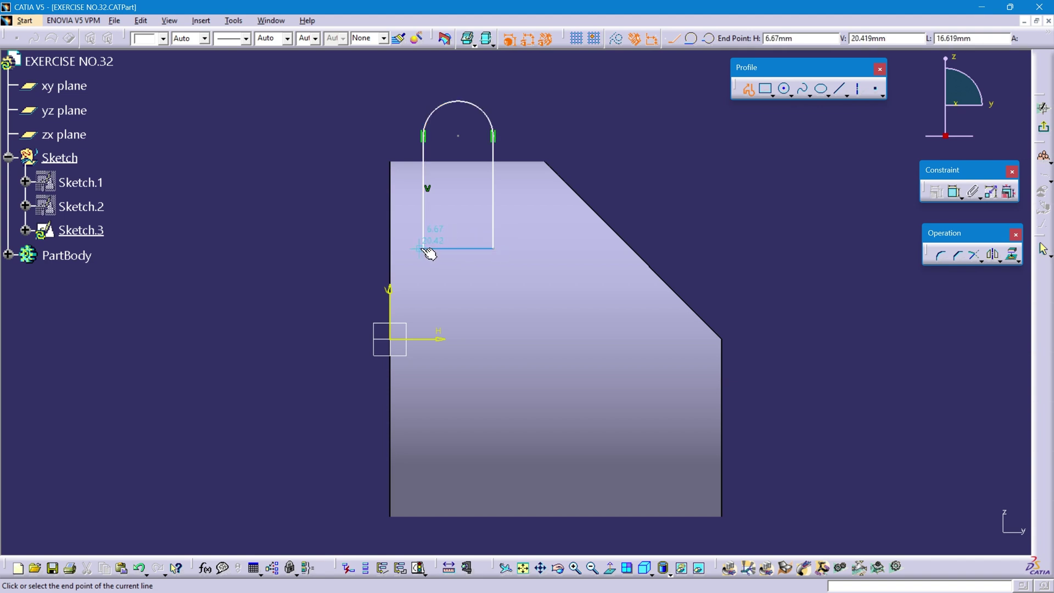
left_click(424, 249)
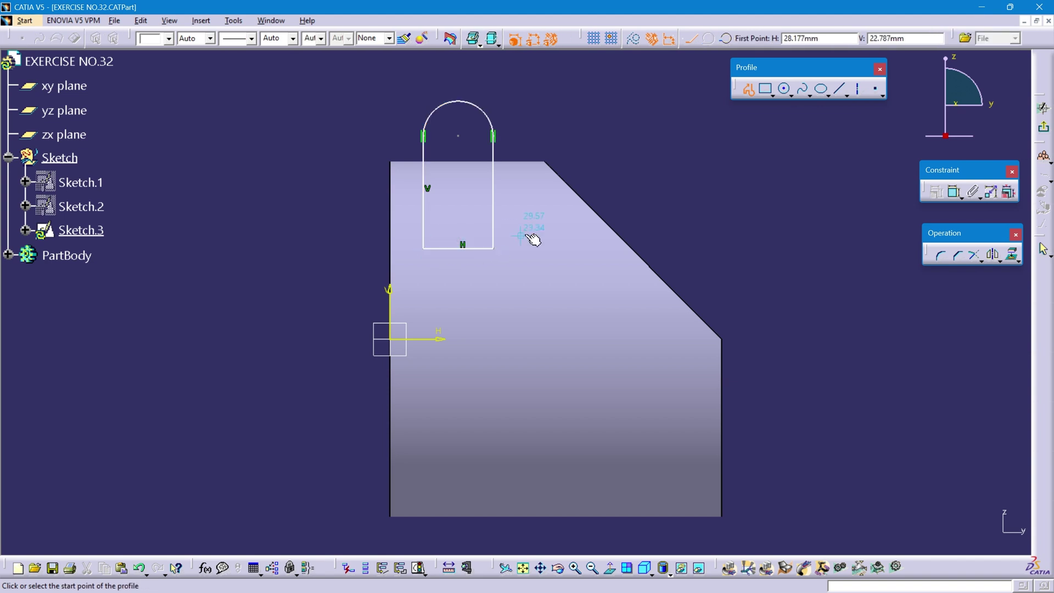
left_click(748, 90)
left_click(954, 193)
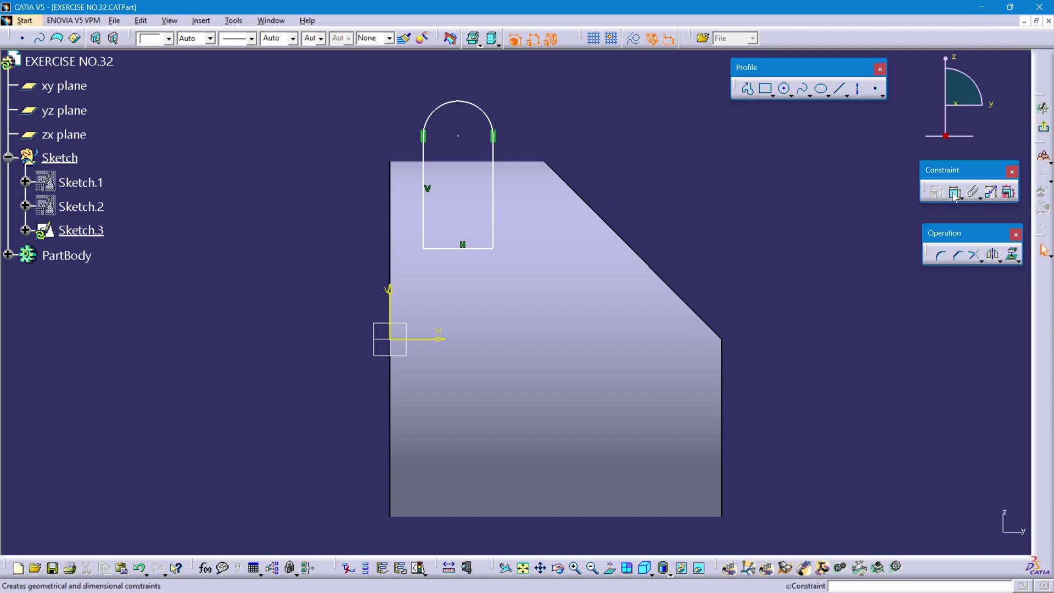
Dimension the lug profile: 7.508 offset, R 7.89 top arc, 45.775 and 20.419 heights
left_click(390, 308)
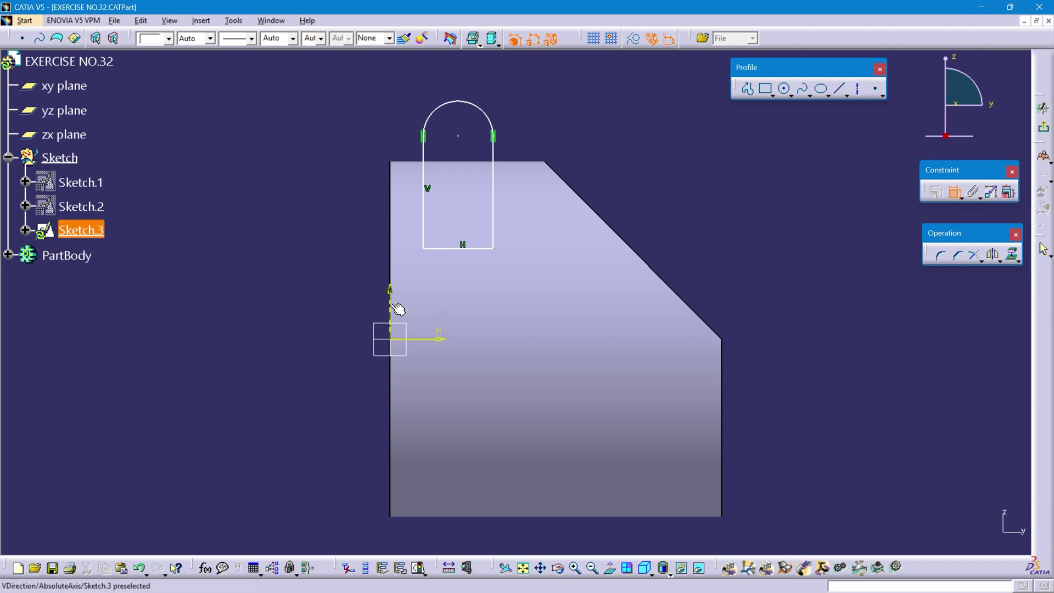
left_click(430, 227)
left_click(236, 136)
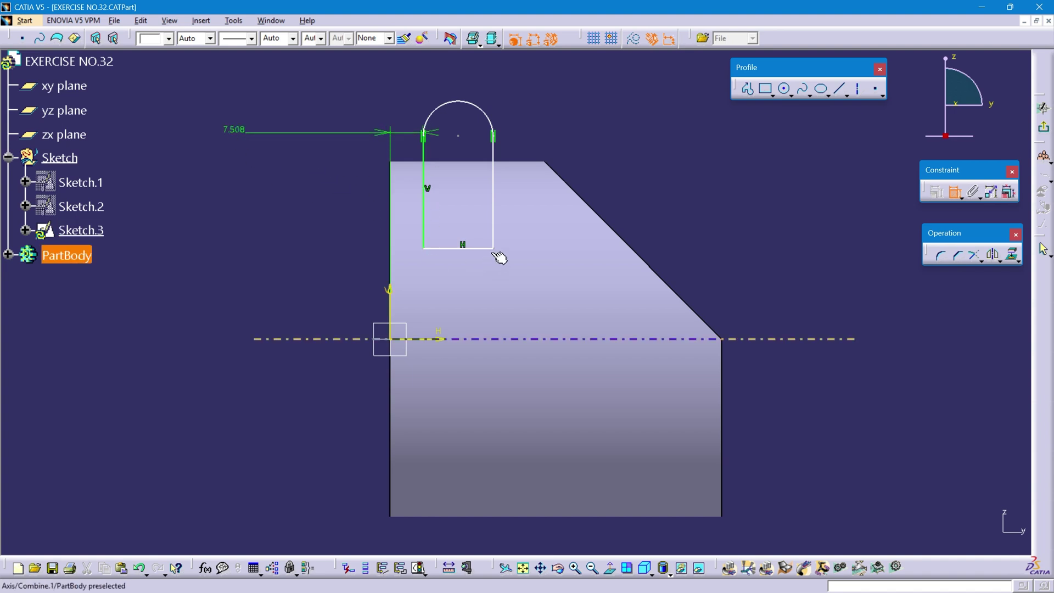
middle_click_drag(493, 177, 513, 236)
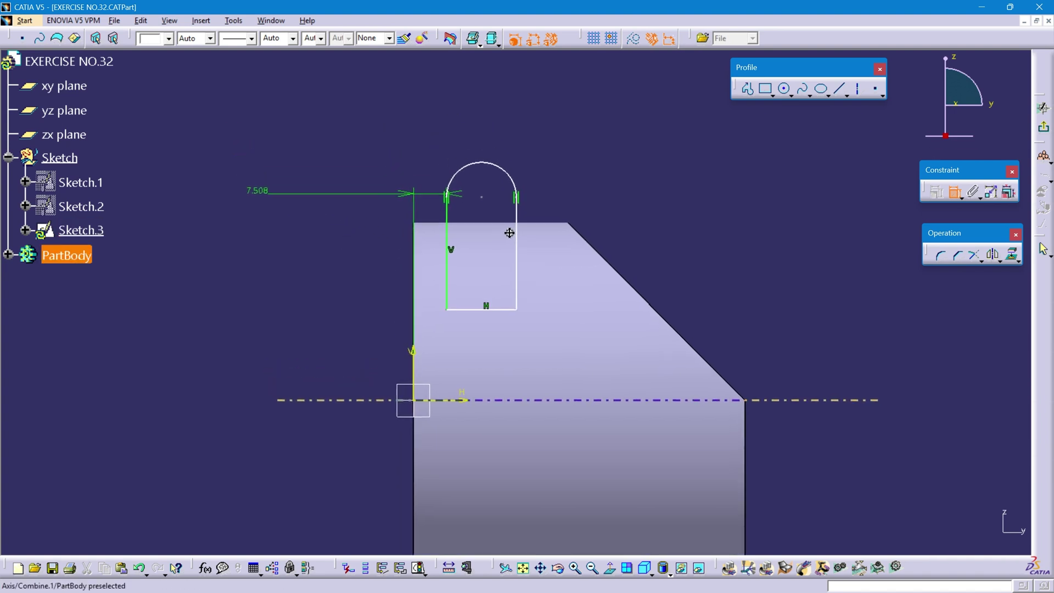
left_click(486, 172)
left_click(521, 122)
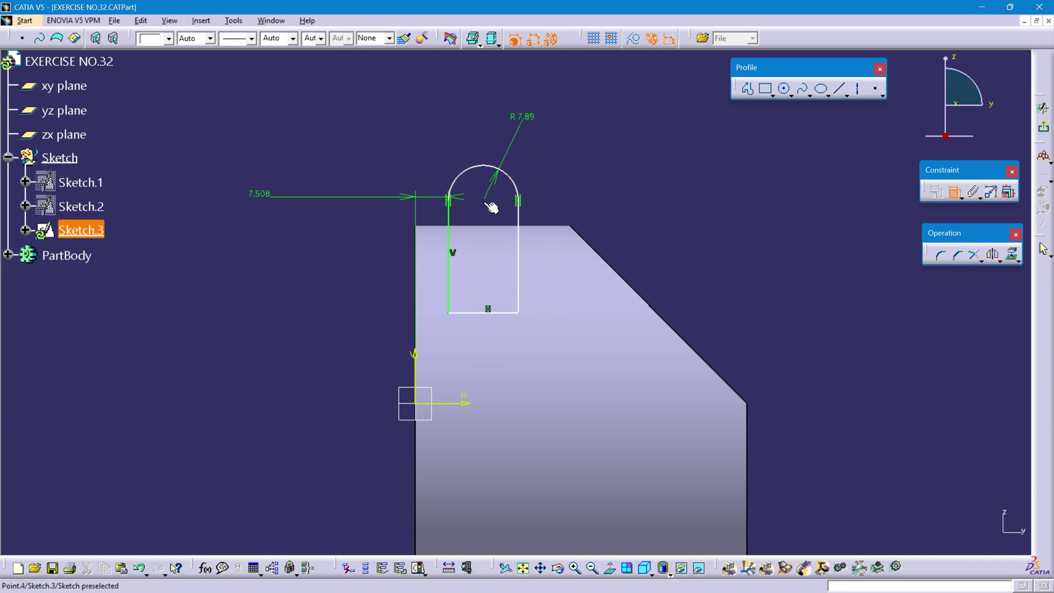
left_click(461, 405)
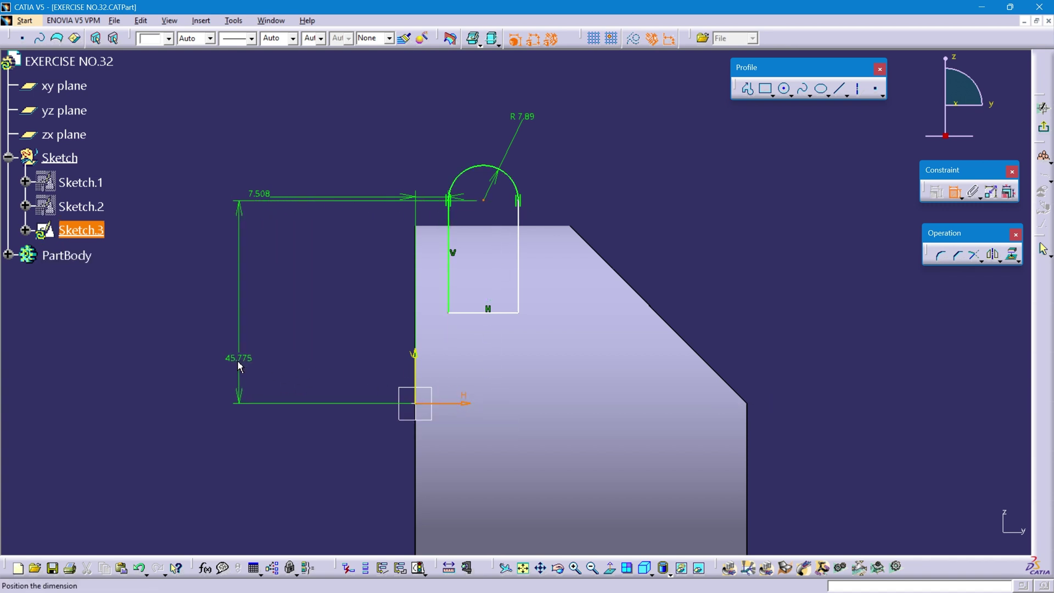
left_click(215, 341)
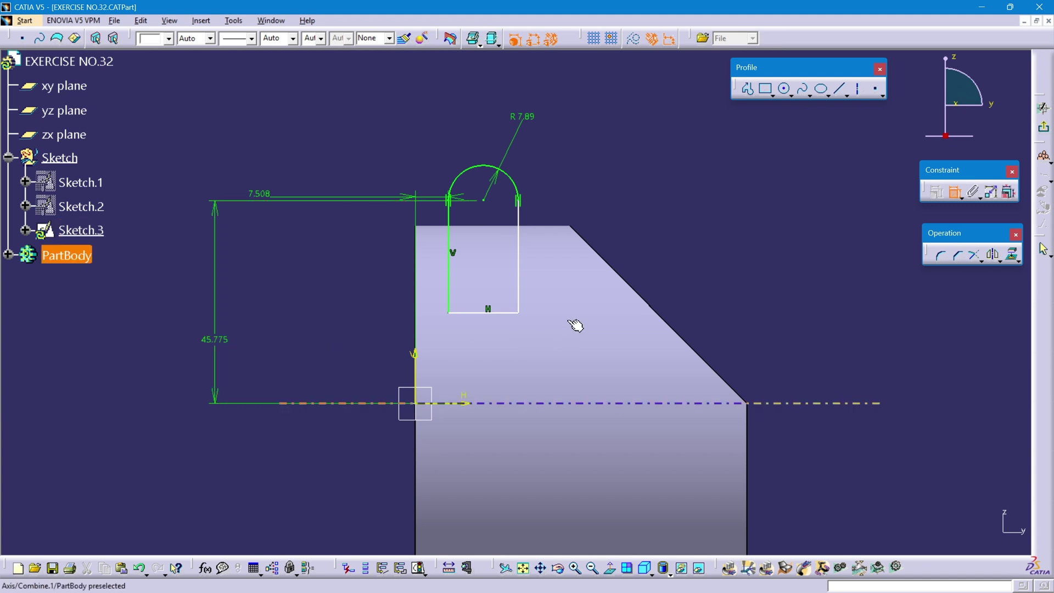
left_click(479, 314)
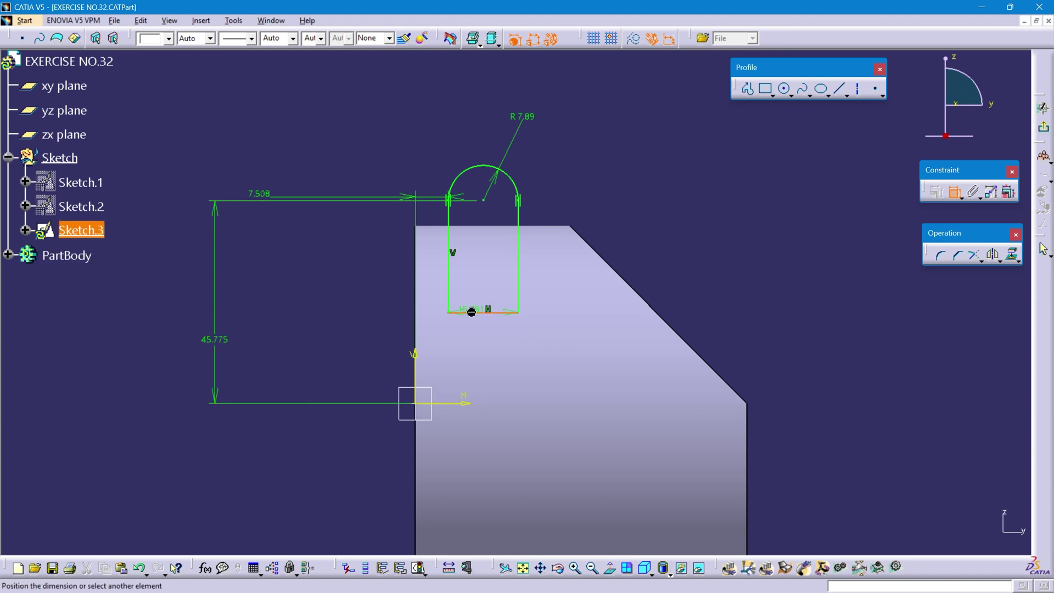
left_click(459, 405)
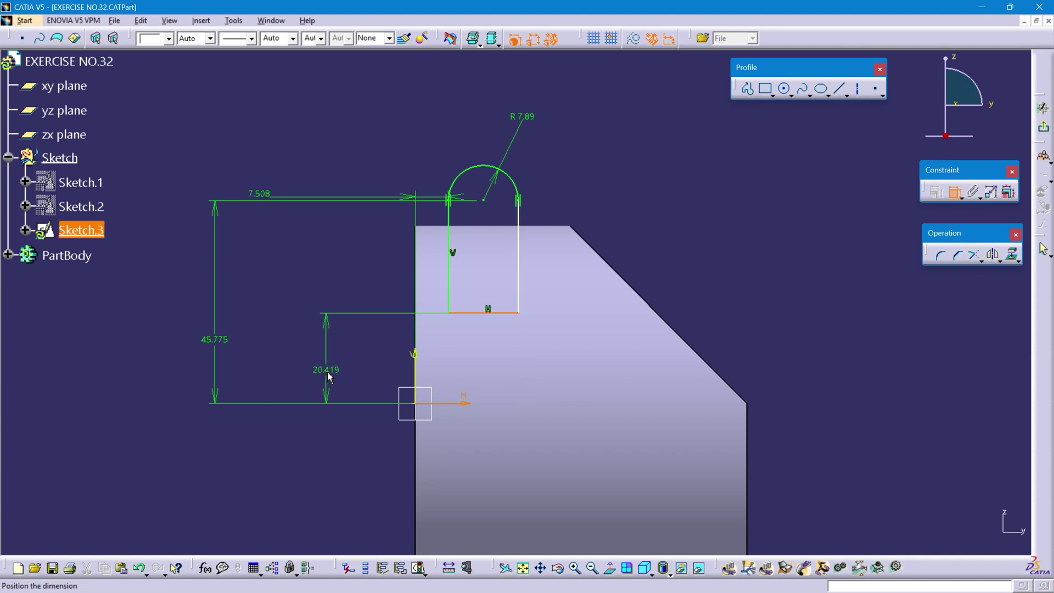
left_click(333, 379)
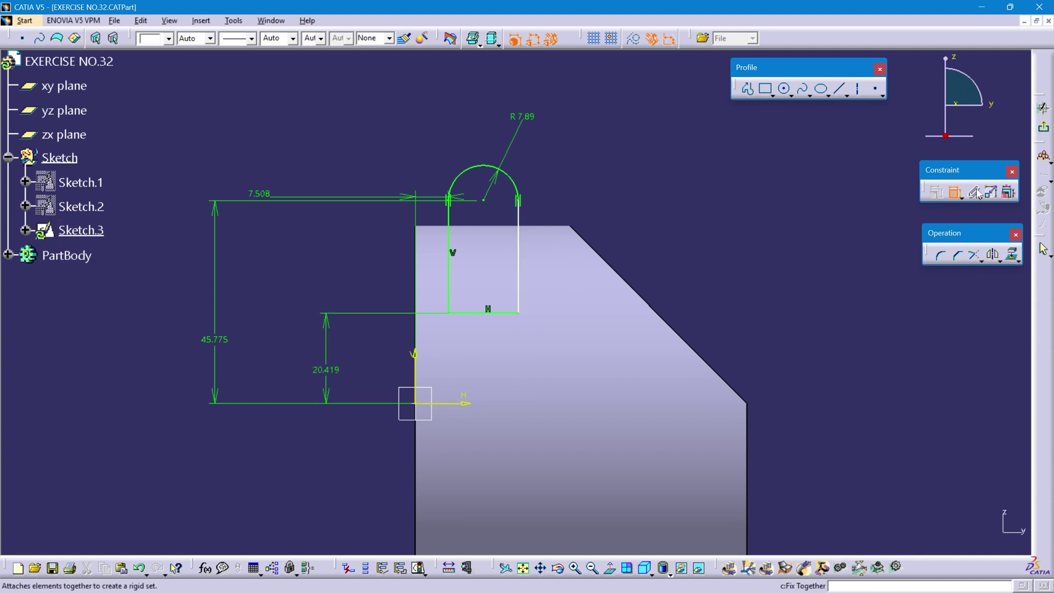
Constrain the lug profile's right line (Line.2) to be vertical
middle_click_drag(582, 313, 588, 272)
mouse_move(675, 251)
middle_mouse_down()
mouse_move(648, 271)
mouse_move(635, 252)
mouse_move(640, 184)
middle_mouse_up()
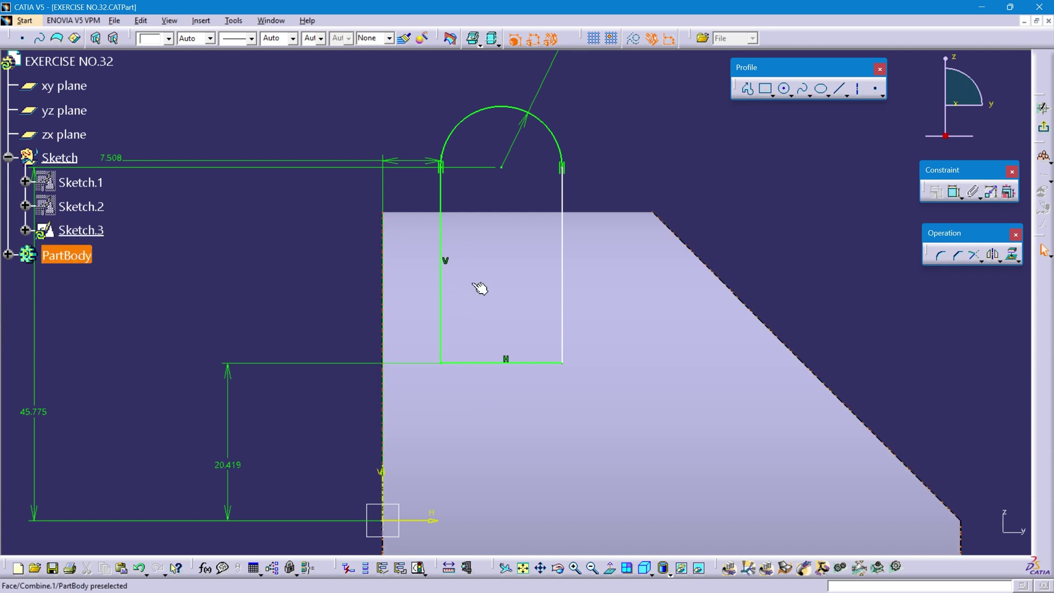
right_click(565, 274)
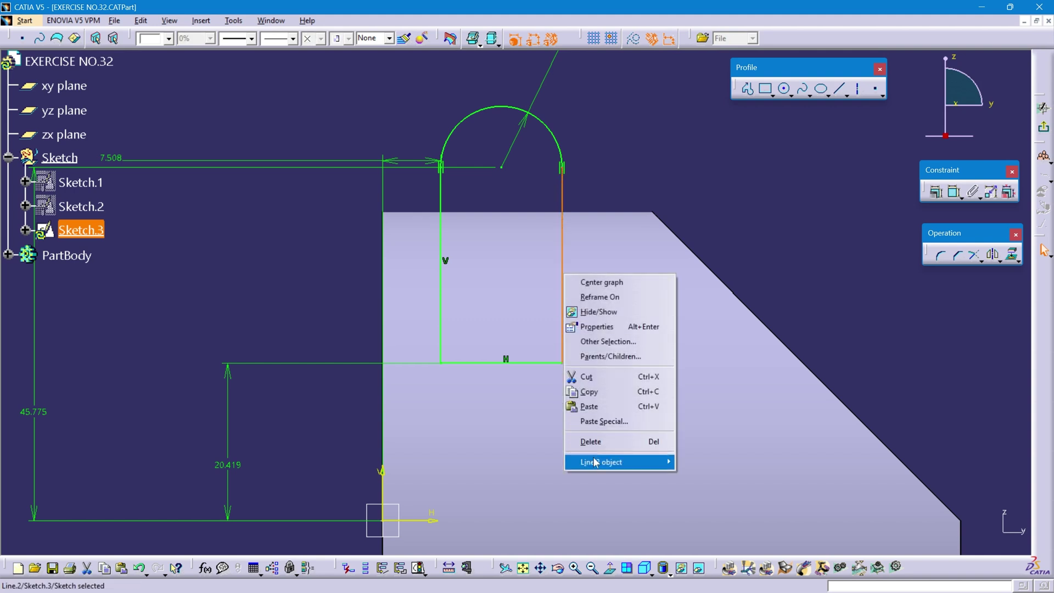
mouse_move(599, 464)
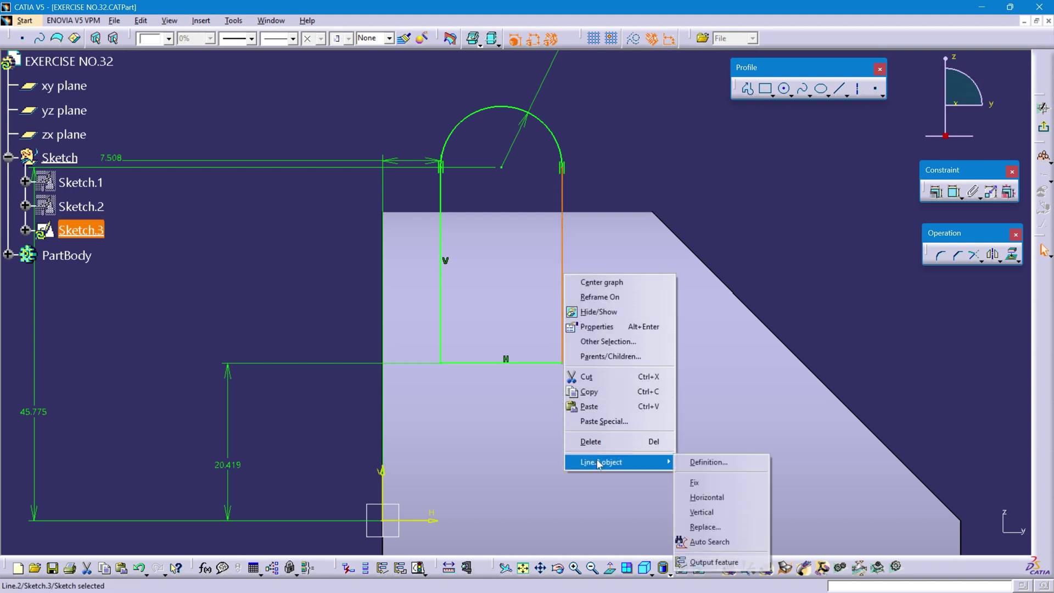
left_click(704, 511)
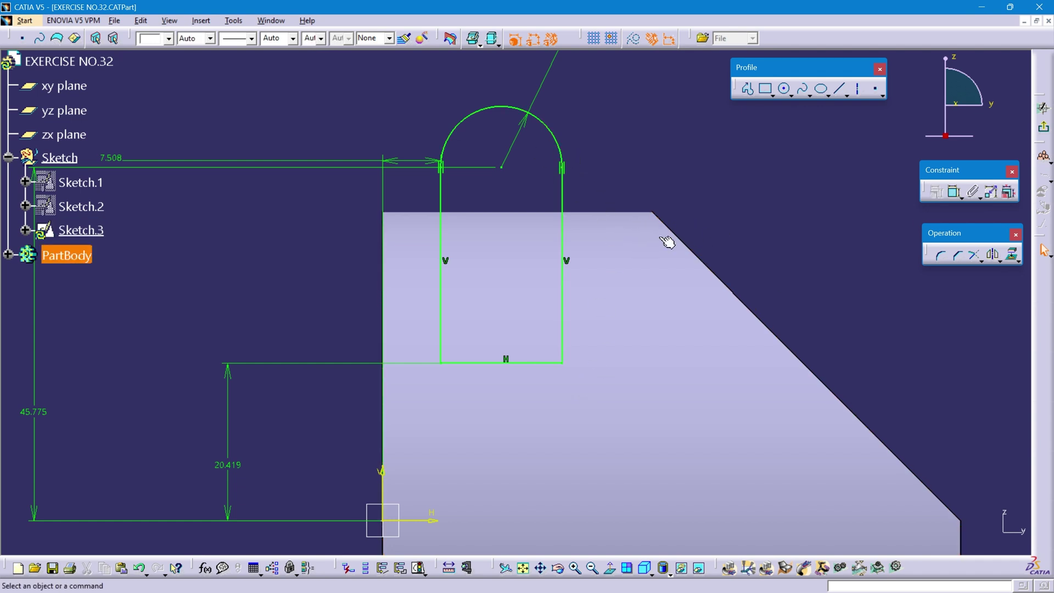
mouse_move(532, 243)
middle_mouse_down()
mouse_move(568, 252)
mouse_move(579, 287)
middle_mouse_up()
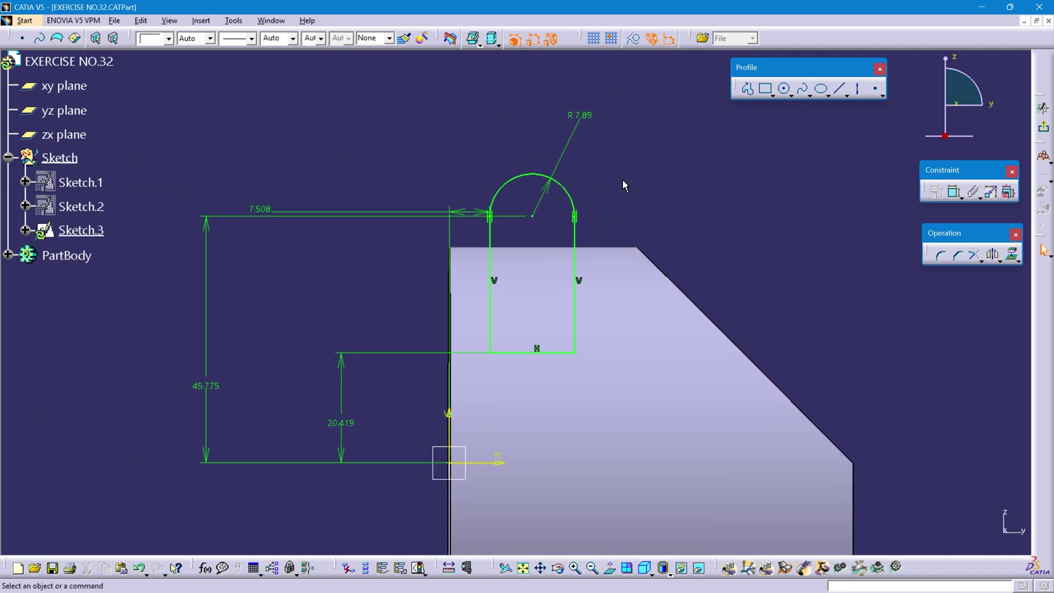
middle_click_drag(623, 180, 522, 311)
mouse_move(435, 381)
middle_mouse_down()
mouse_move(526, 248)
mouse_move(551, 246)
middle_mouse_up()
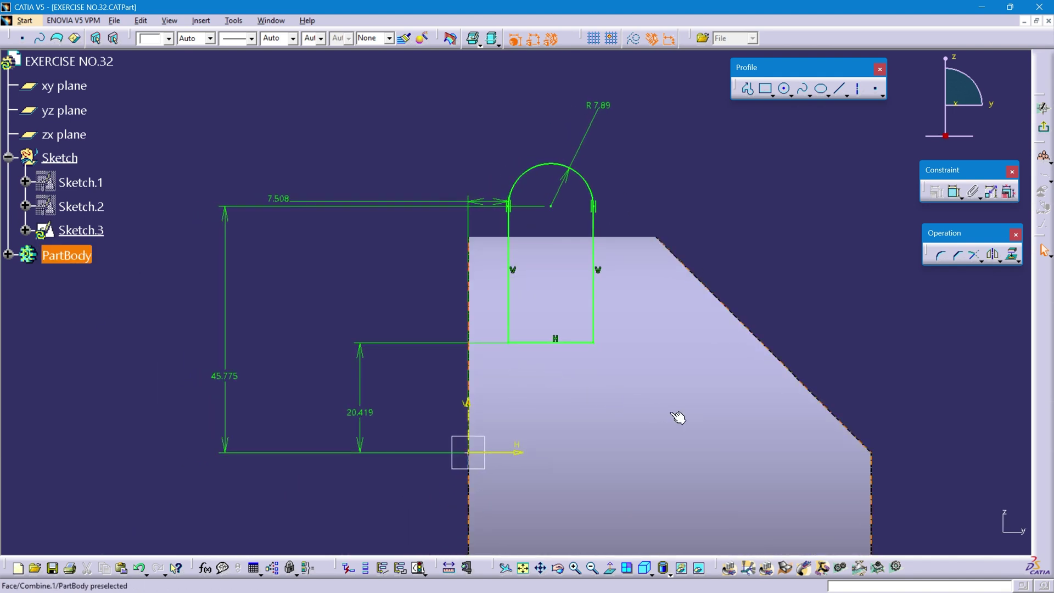
key("alt+Tab")
Box the front view's R12.5, 42.5 and 7.5 dimensions in red on the drawing
left_click_drag(633, 232, 674, 256)
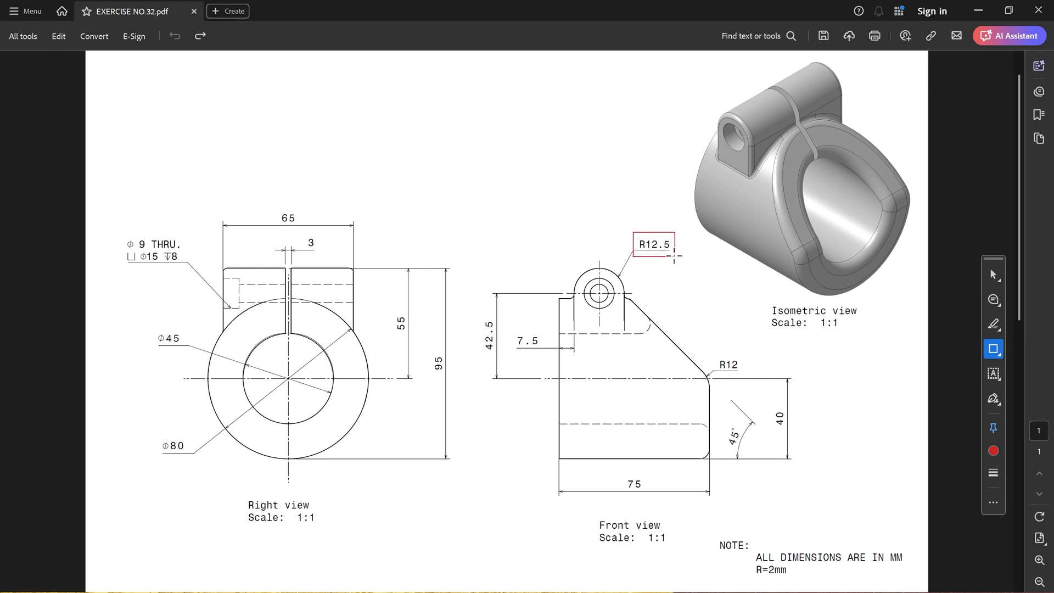
left_click_drag(482, 316, 501, 364)
left_click_drag(512, 328, 555, 358)
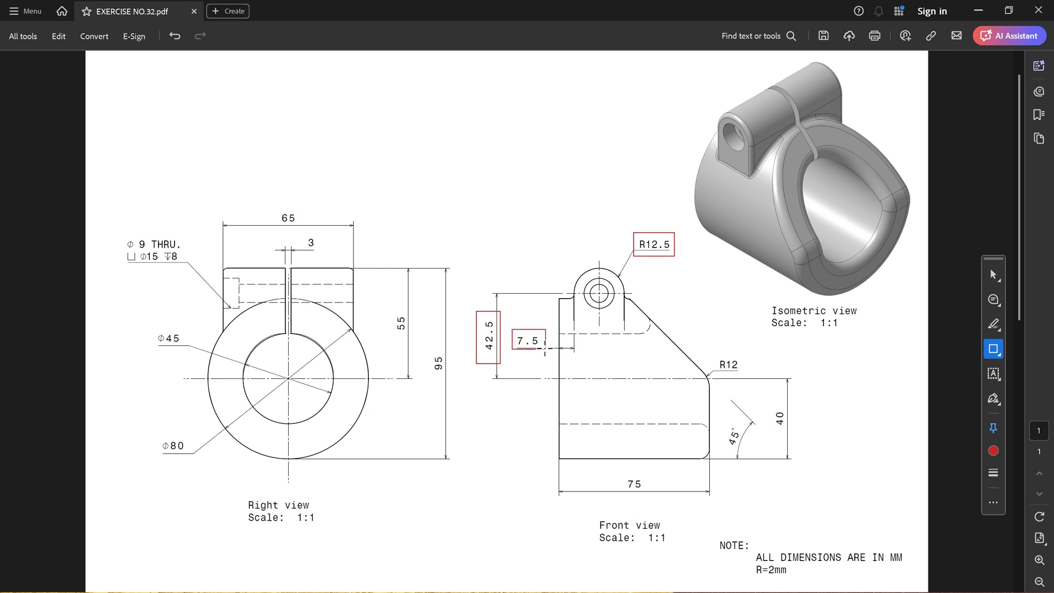
key("alt+Tab")
Change the lug dimensions to 42.5 height, 7.5 offset and R12.5, then box the front-view slot
double_click(233, 381)
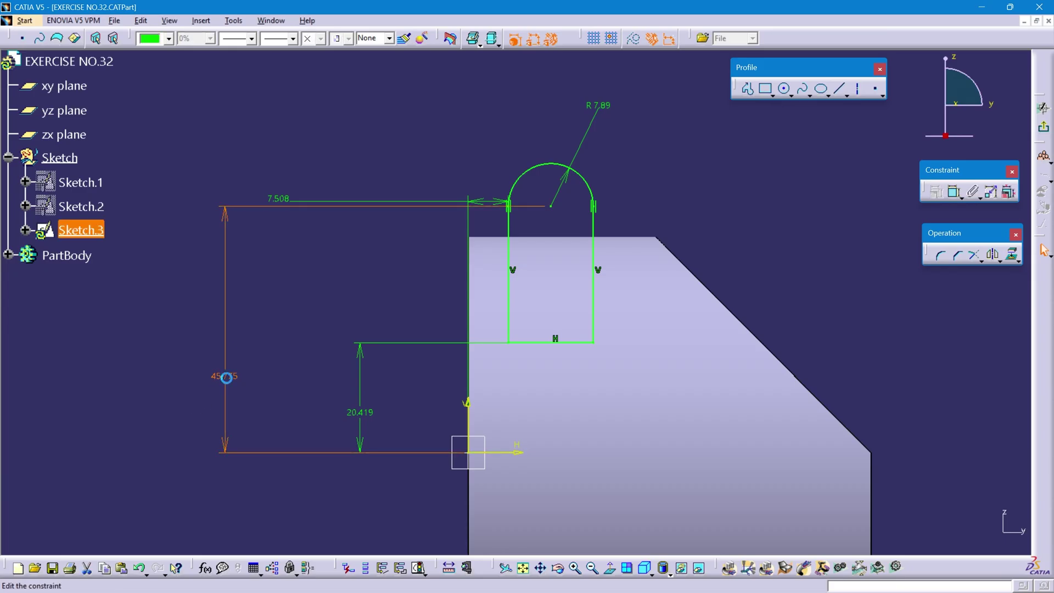
type("42.")
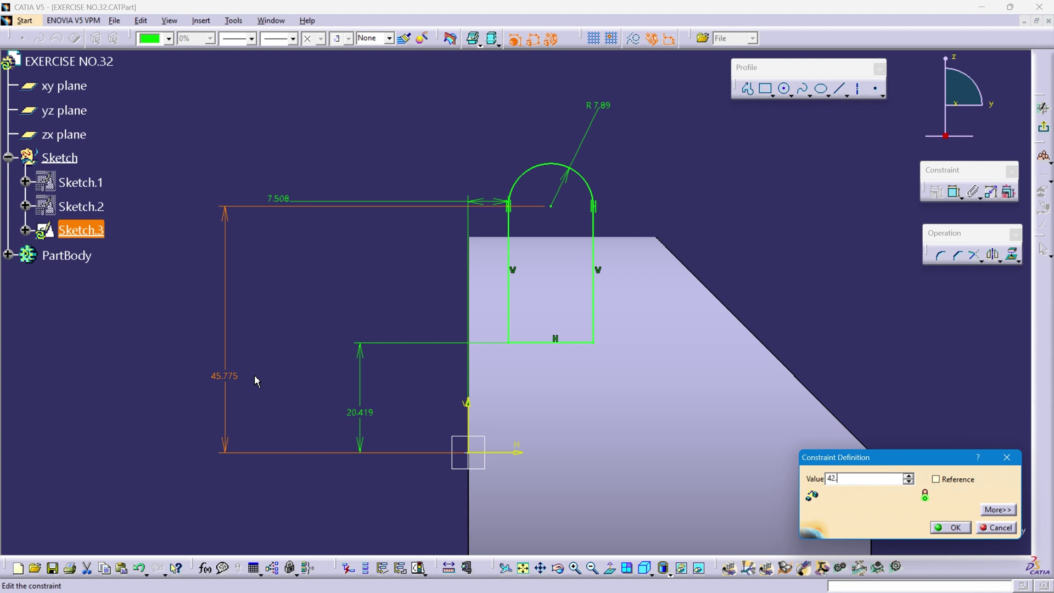
type("5")
key("Return")
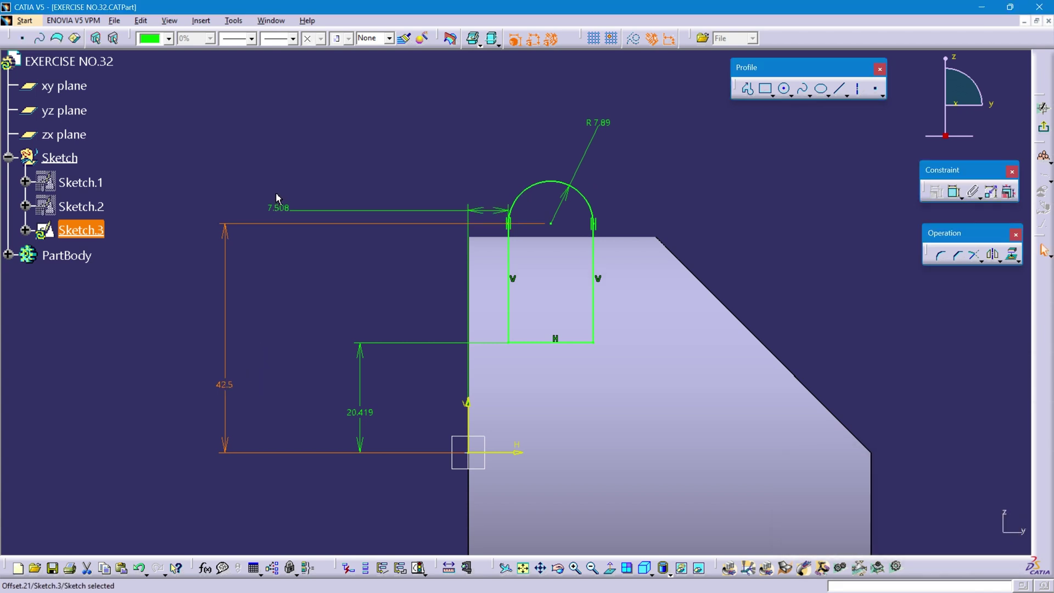
double_click(281, 209)
type("7.5")
key("Return")
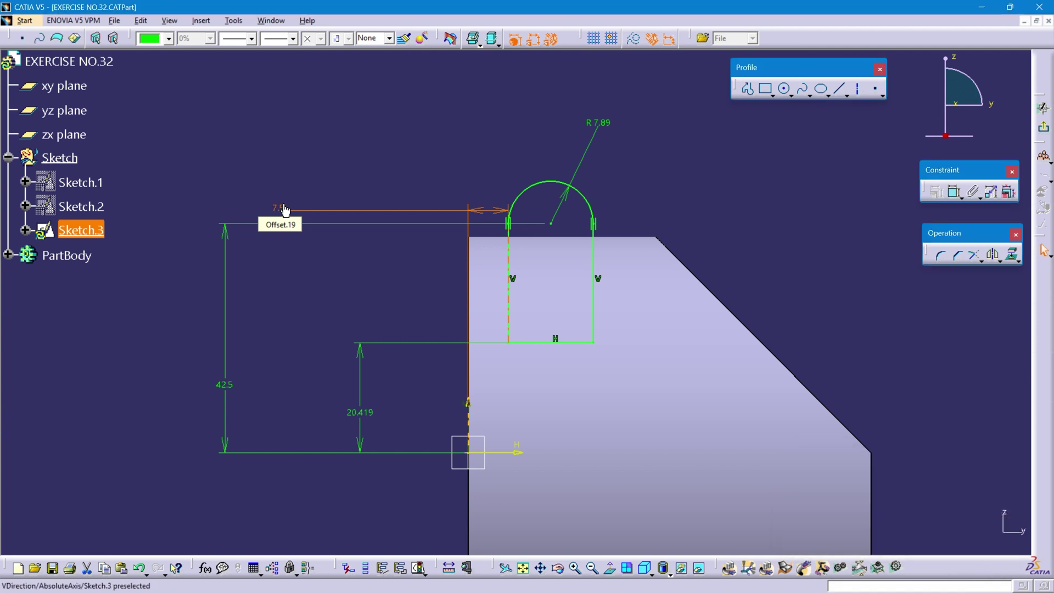
double_click(603, 125)
type("1")
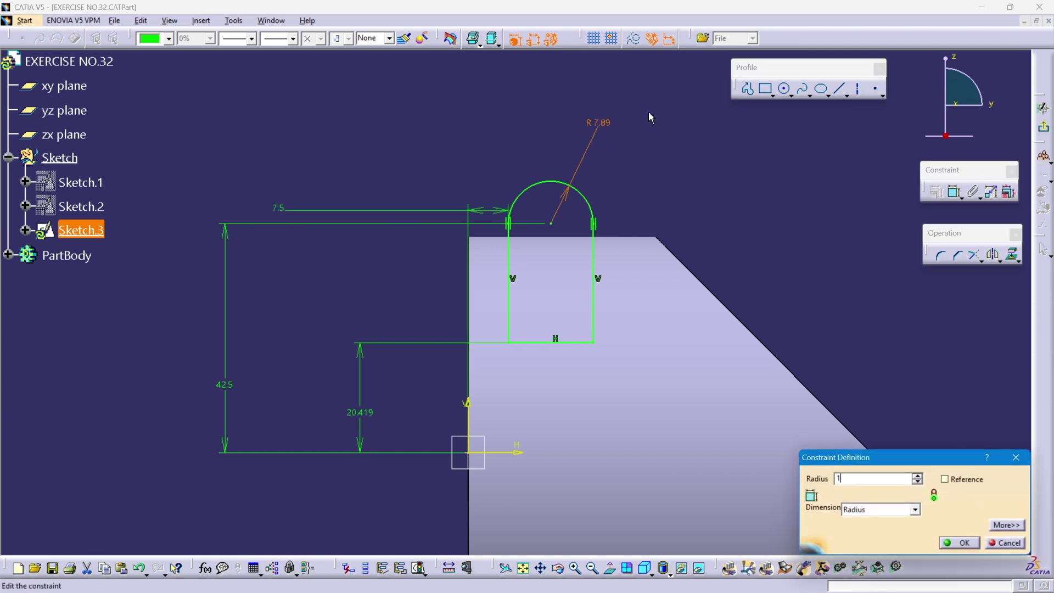
type("2.5")
key("Return")
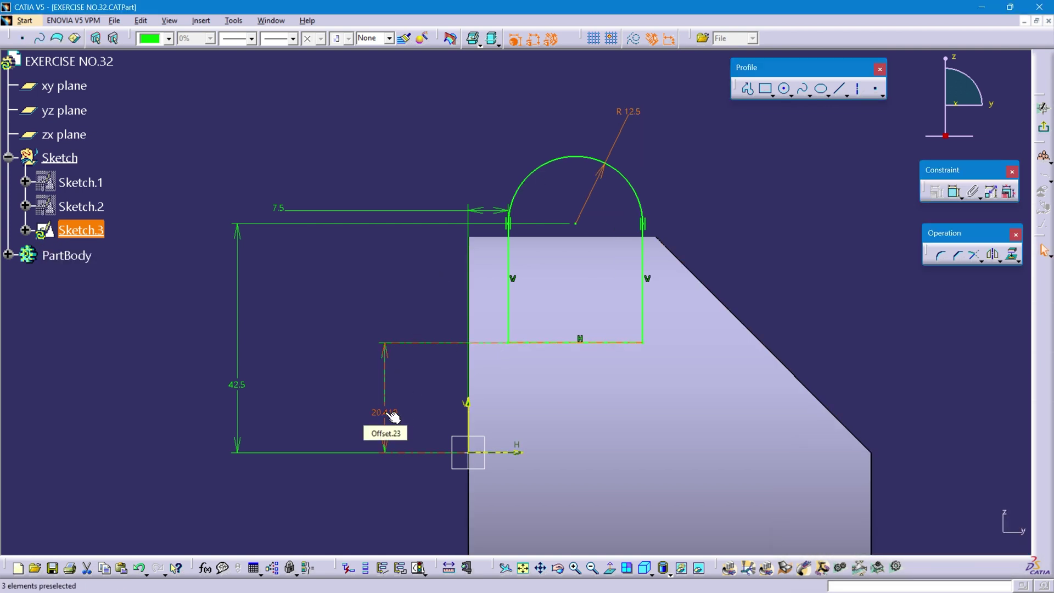
key("alt+Tab")
mouse_move(573, 323)
left_mouse_down()
mouse_move(643, 344)
mouse_move(630, 378)
left_mouse_up()
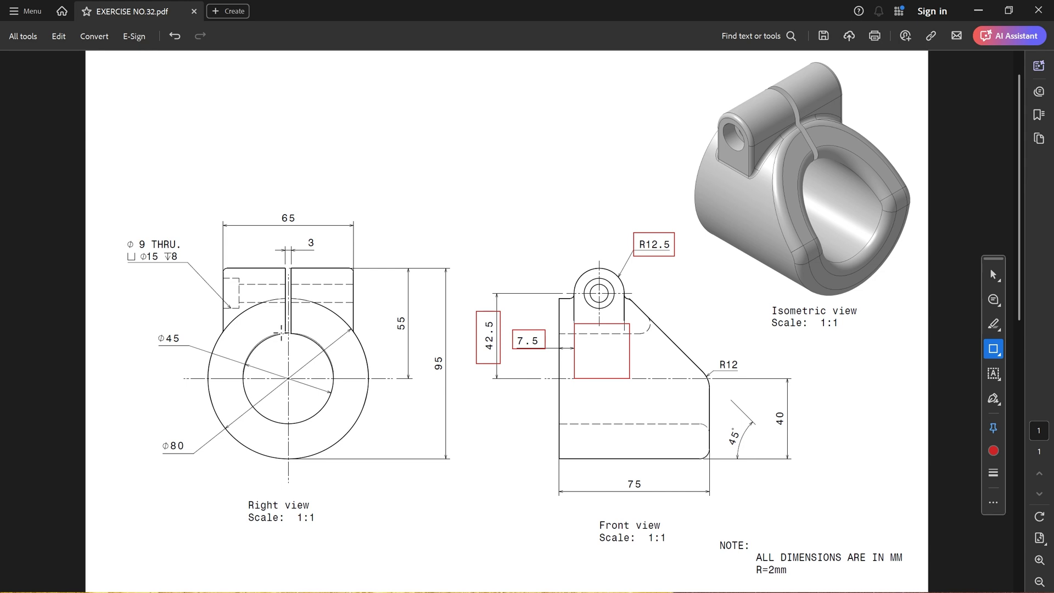
Box the right-view slot and the Φ45 diameter label in red
left_click_drag(295, 337, 295, 422)
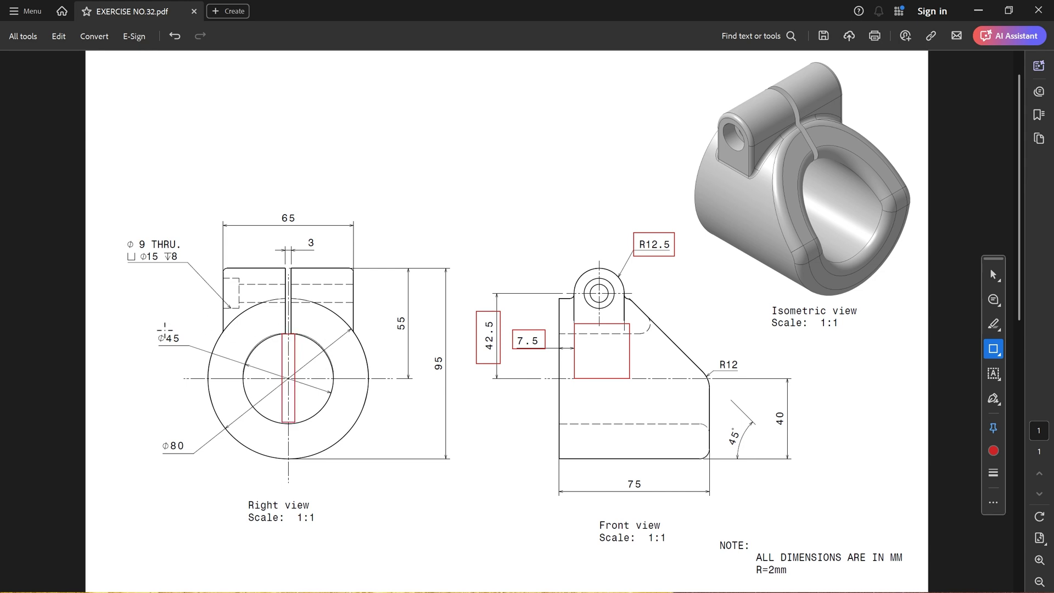
left_click_drag(149, 332, 188, 349)
Change the lug's 20 mm offset to 45/2, placing its bottom at 22.5 mm
key("alt+Tab")
double_click(389, 416)
type("45/2")
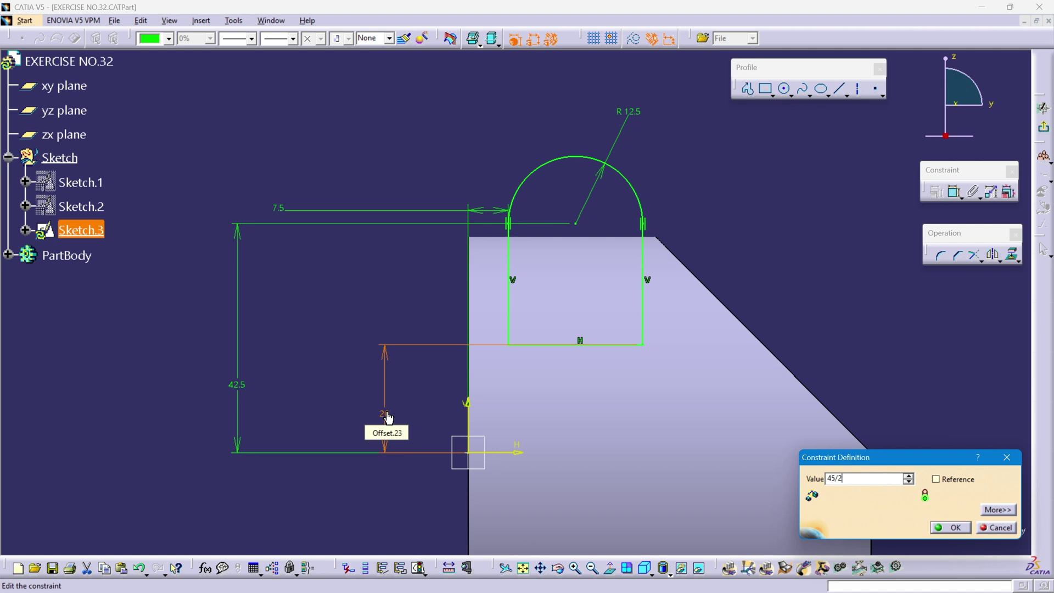
key("Return")
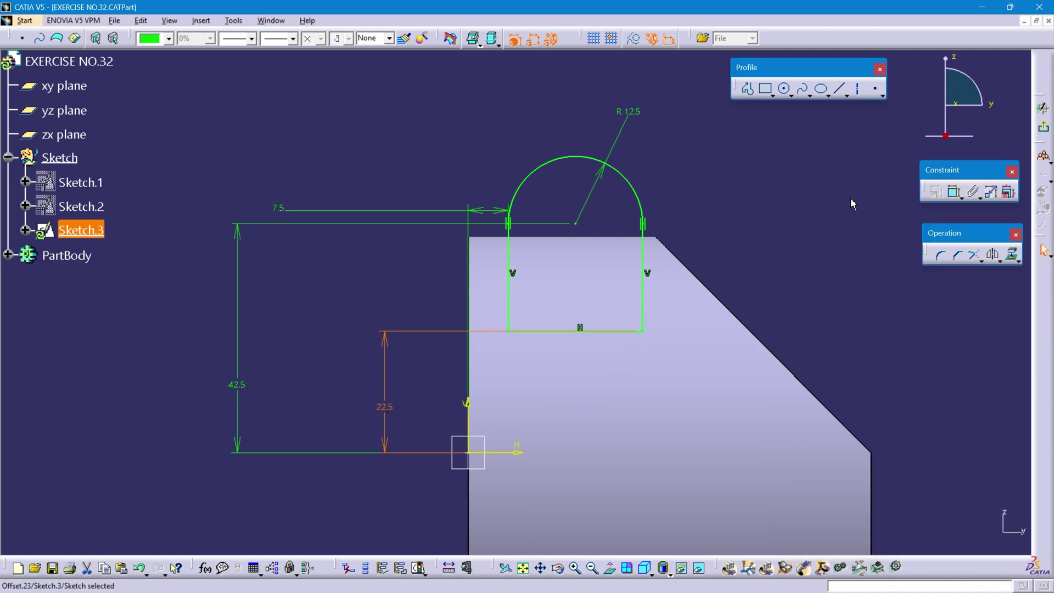
Exit the sketch and define PartBody as the work object
left_click(1045, 130)
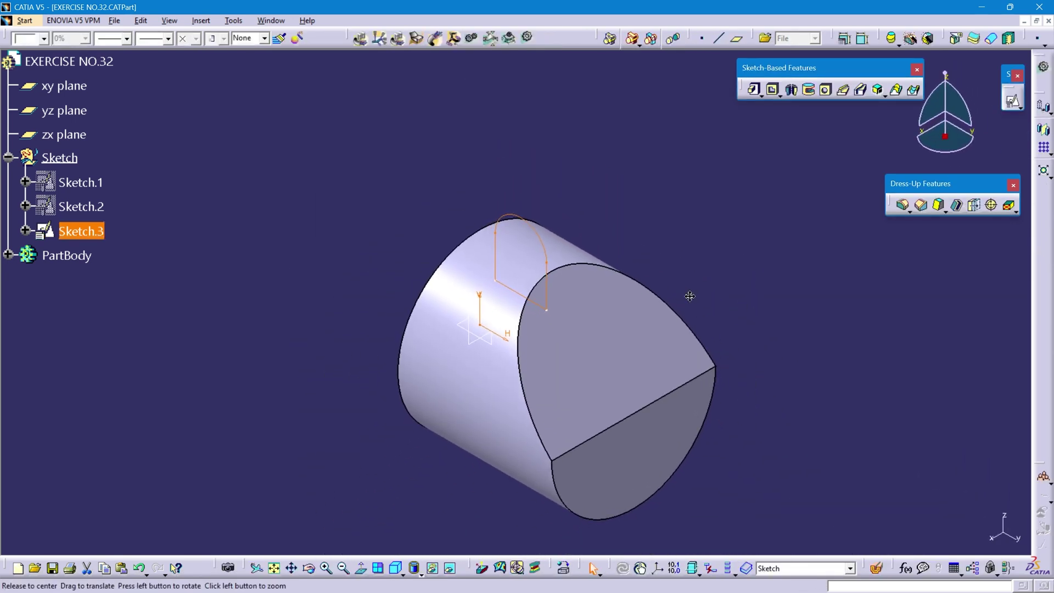
left_click(305, 311)
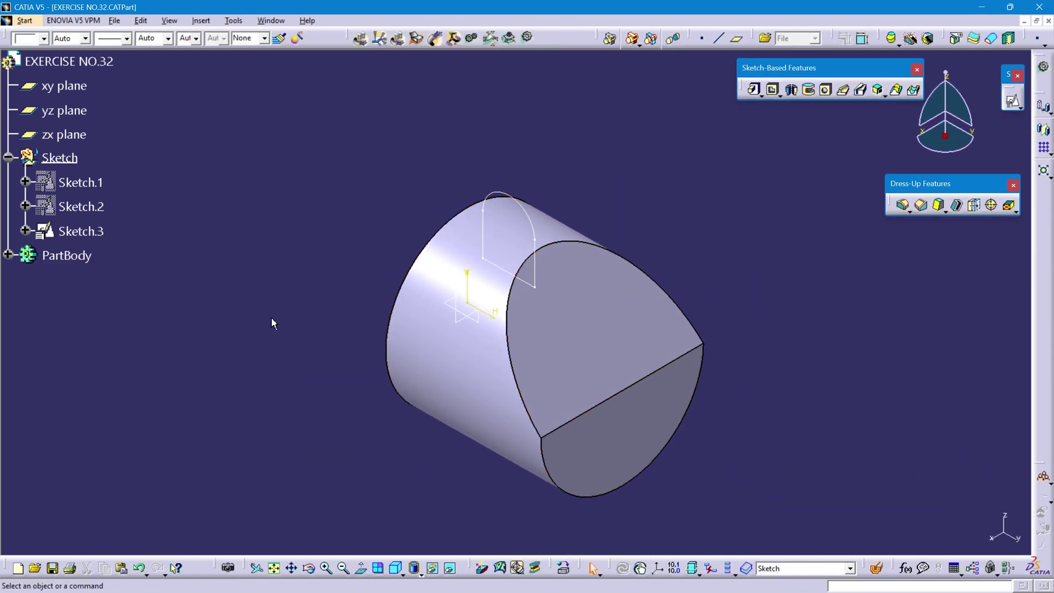
right_click(65, 255)
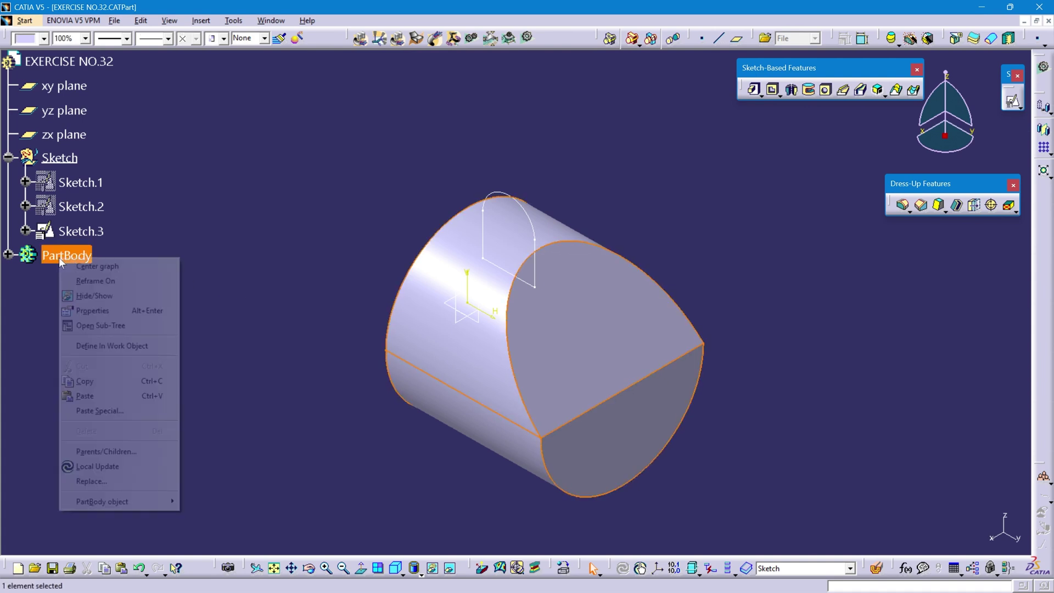
left_click(112, 346)
Box the right view's top lug block in red on the drawing
key("alt+Tab")
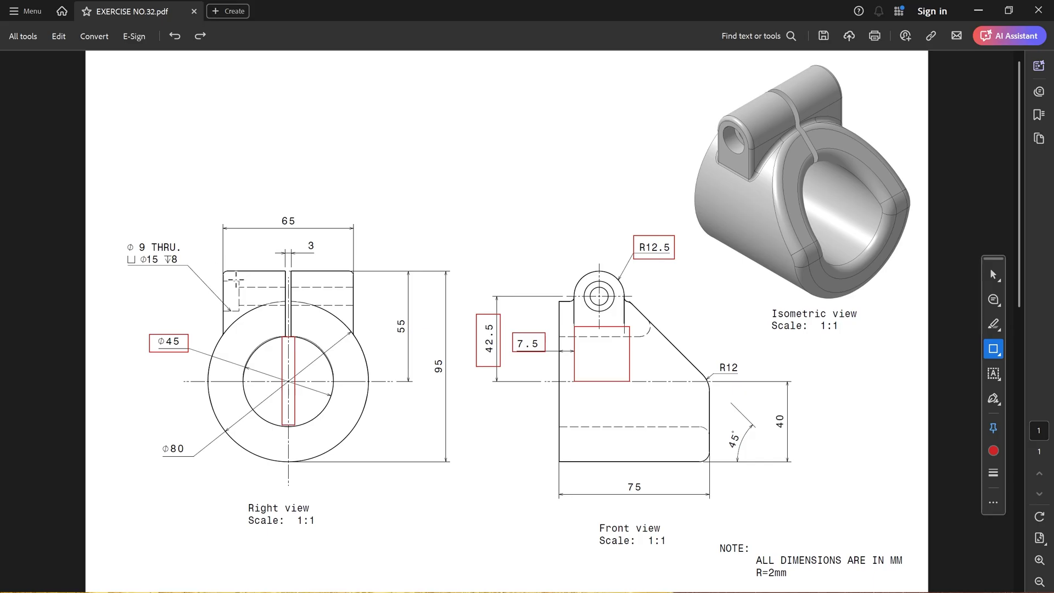
left_click_drag(213, 262, 363, 317)
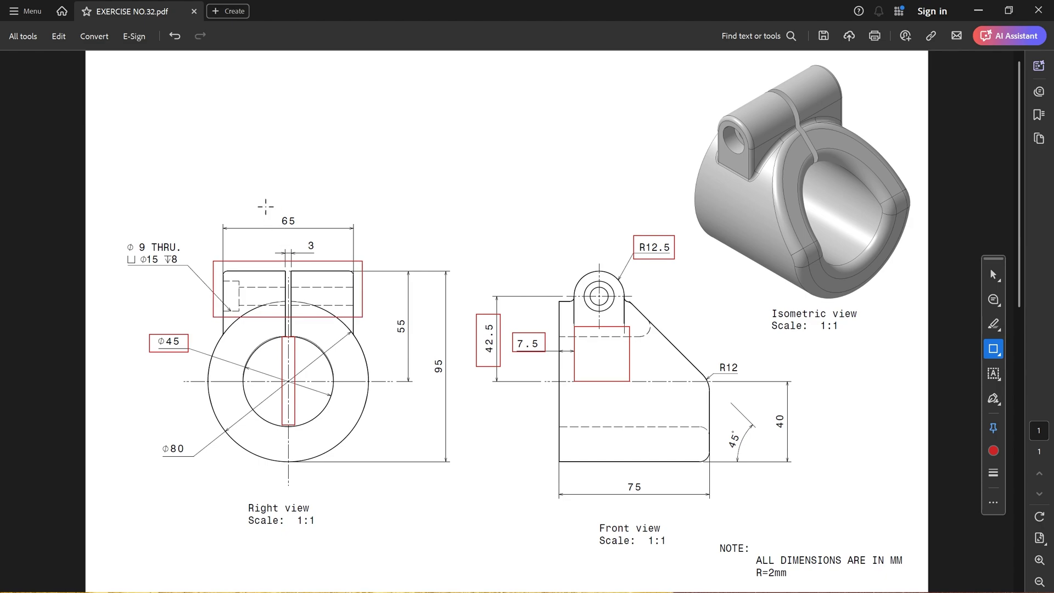
key("alt+Tab")
Pad Sketch.3 with a mirrored extent of 65/2, 32.5 mm each way
left_click(58, 279)
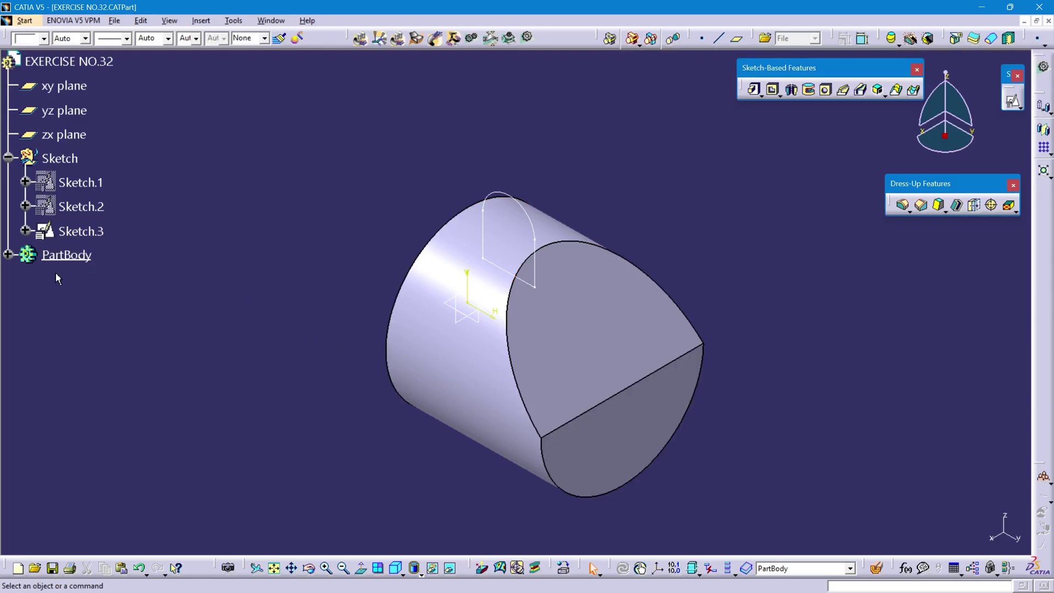
left_click(8, 254)
left_click(99, 233)
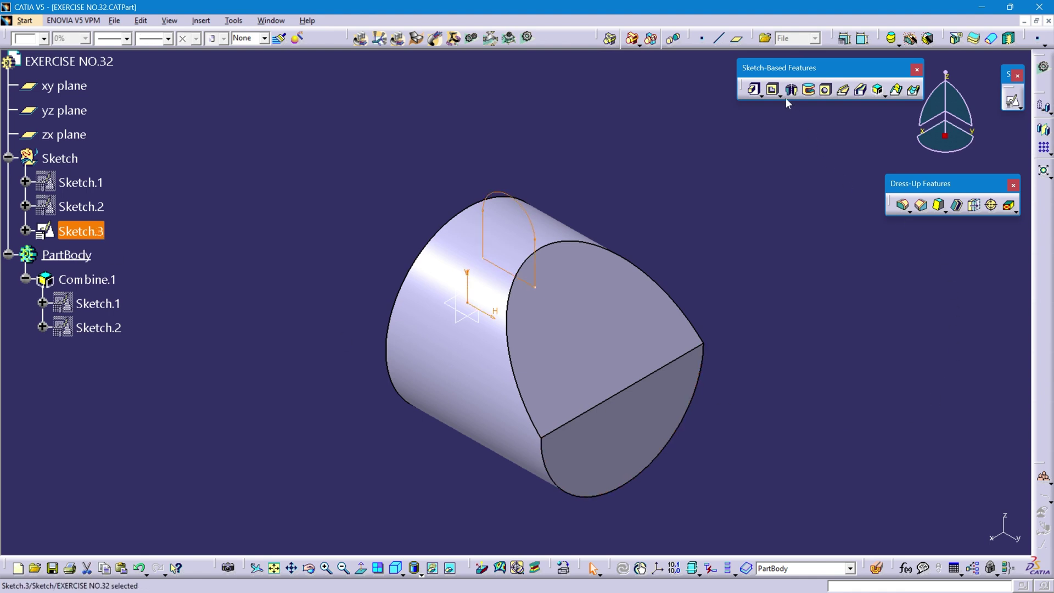
left_click(754, 89)
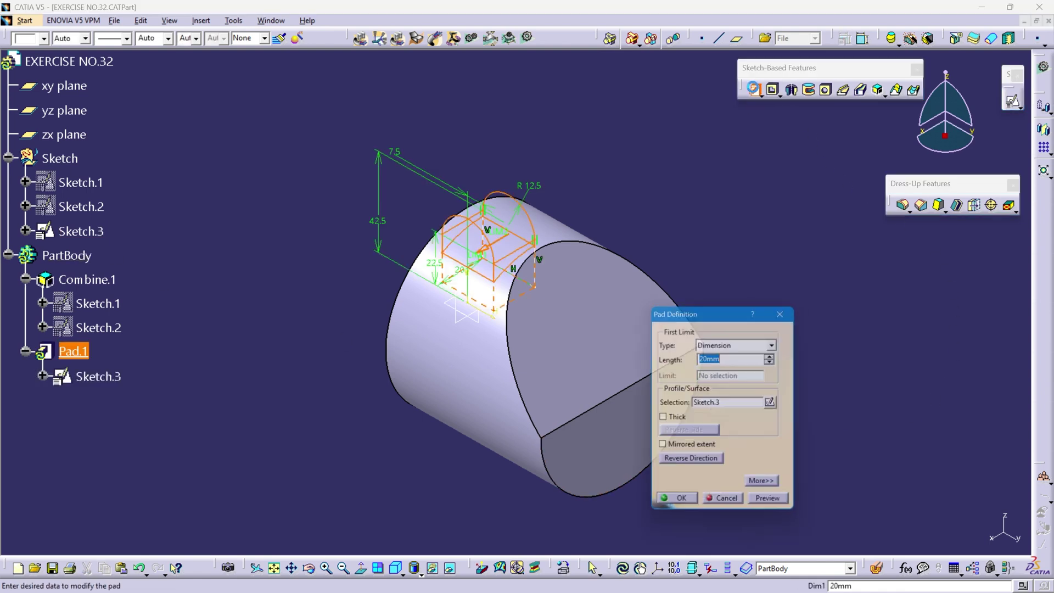
left_click(687, 450)
left_click_drag(730, 359, 654, 358)
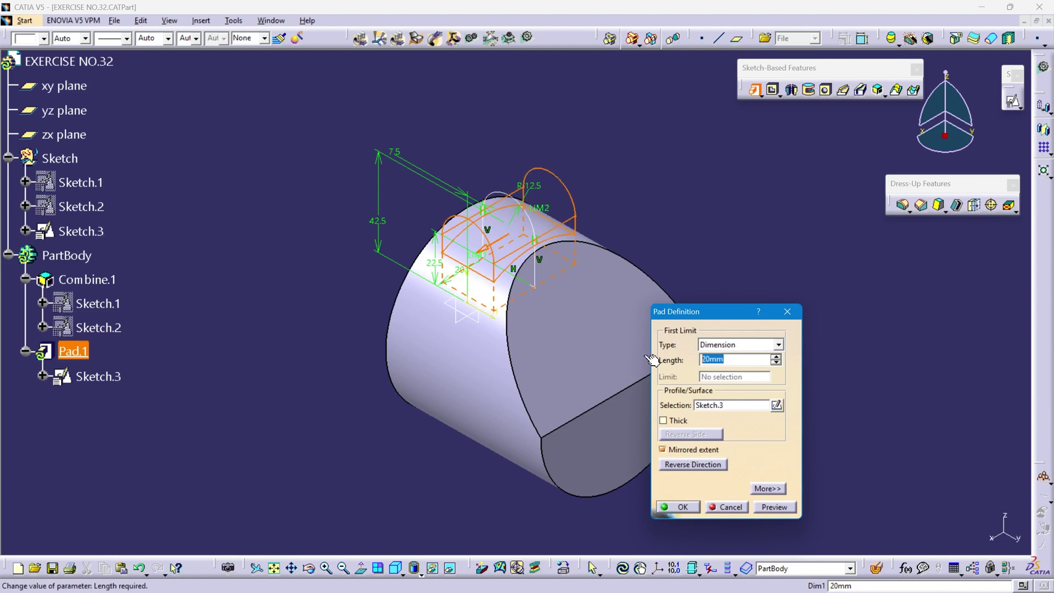
type("6")
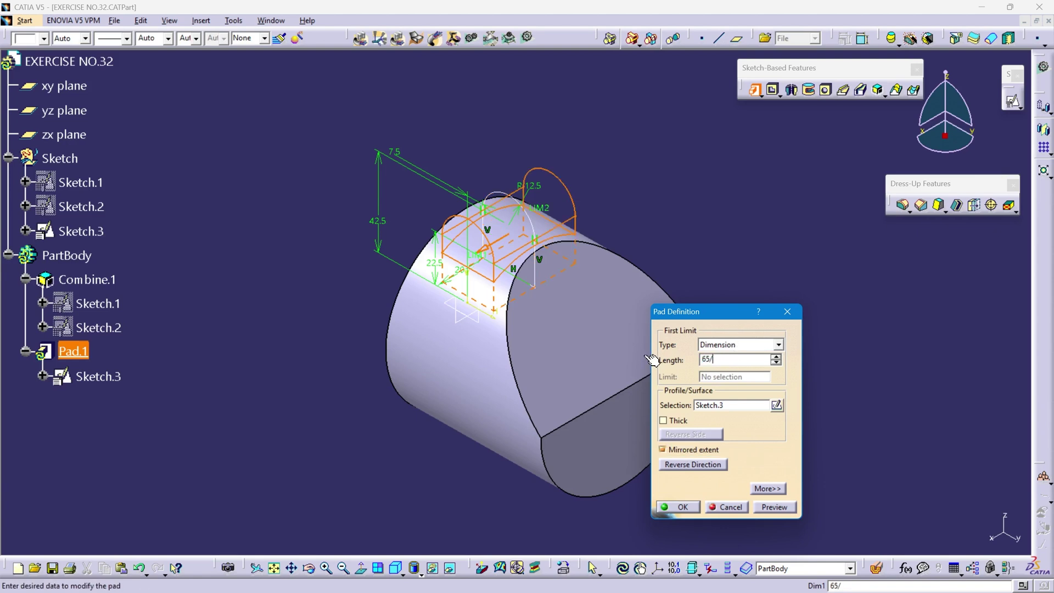
left_click(775, 508)
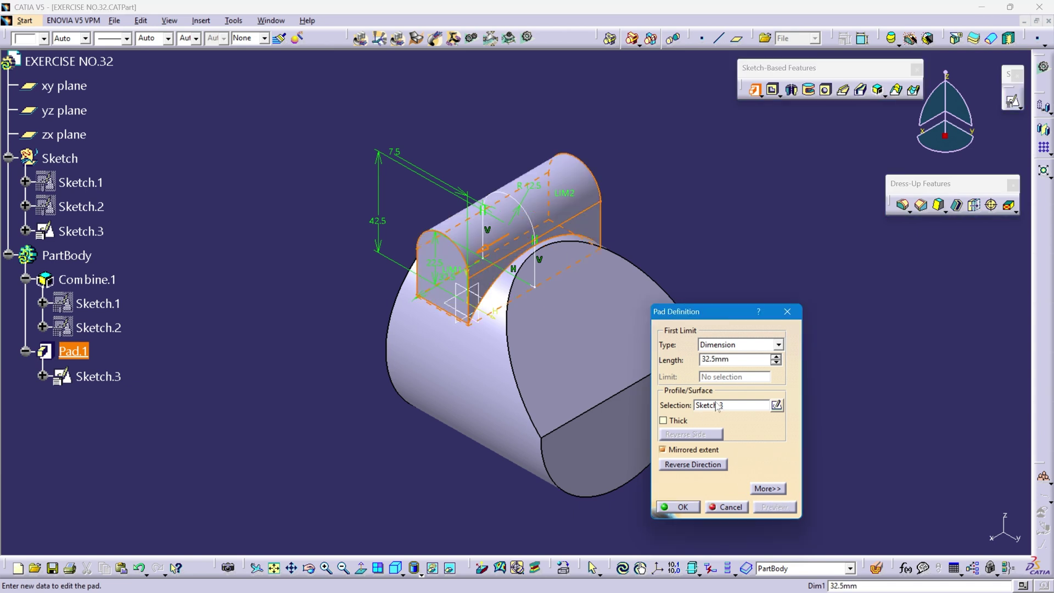
left_click(676, 510)
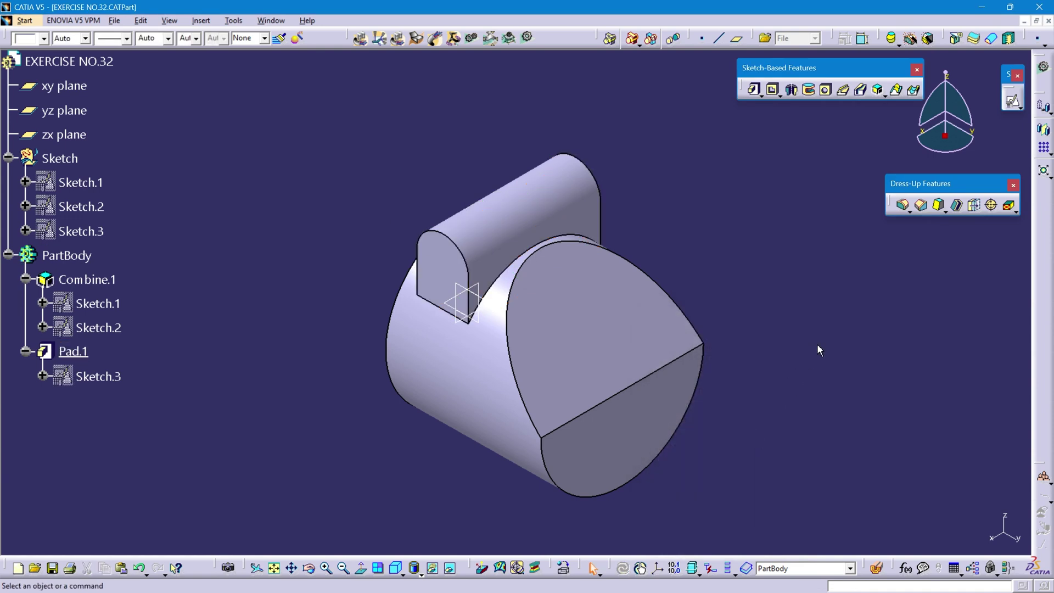
Define PartBody as the work object again
middle_click_drag(712, 377, 705, 357)
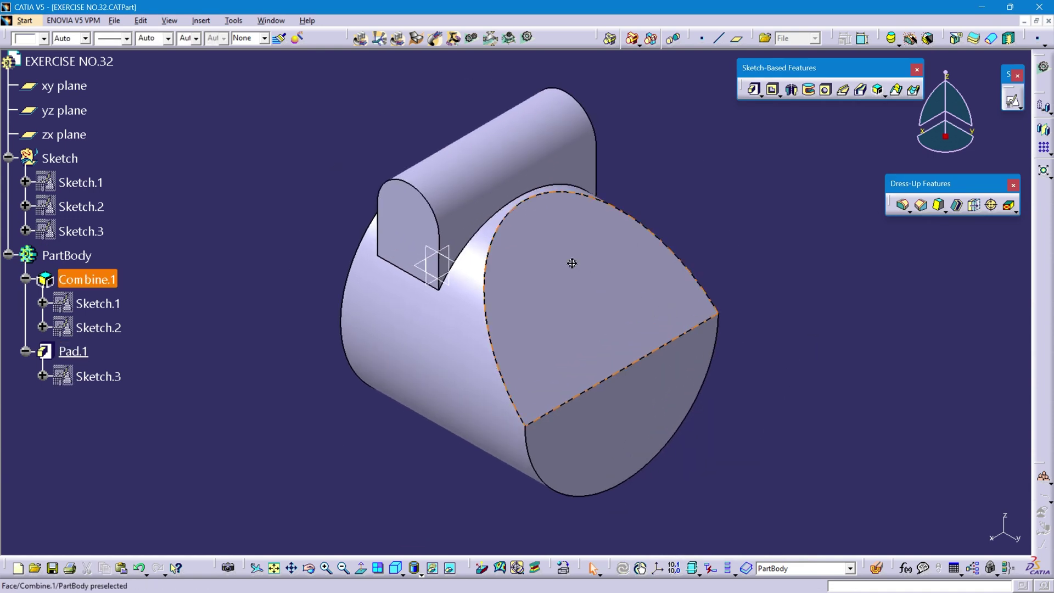
scroll(570, 265, "up", 2)
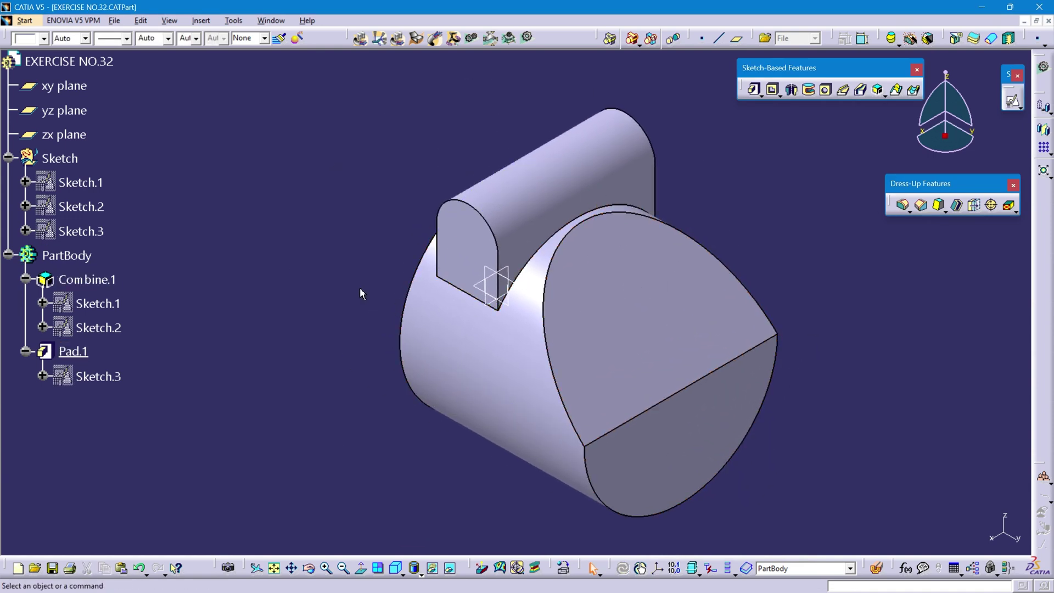
middle_click_drag(363, 293, 331, 277)
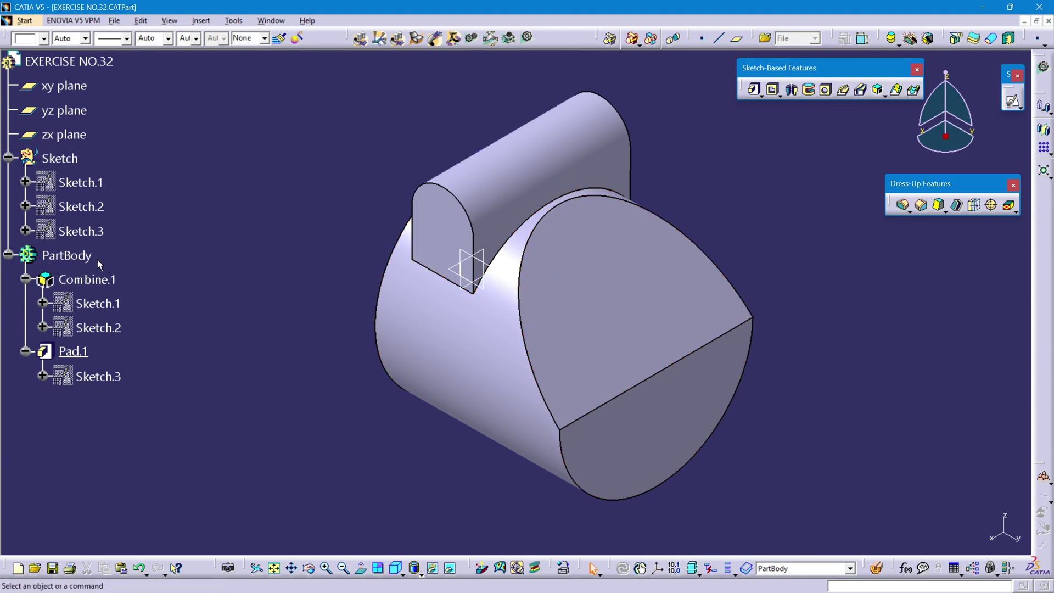
left_click(66, 255)
right_click(66, 255)
left_click(126, 344)
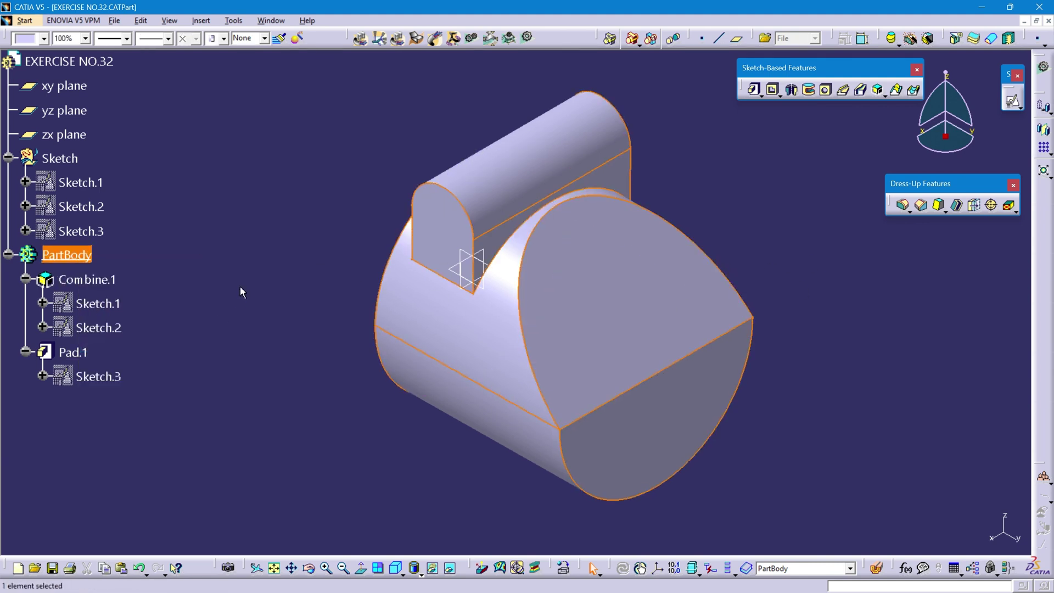
left_click(239, 287)
Box the right view's counterbored hole region in red on the drawing
key("alt+Tab")
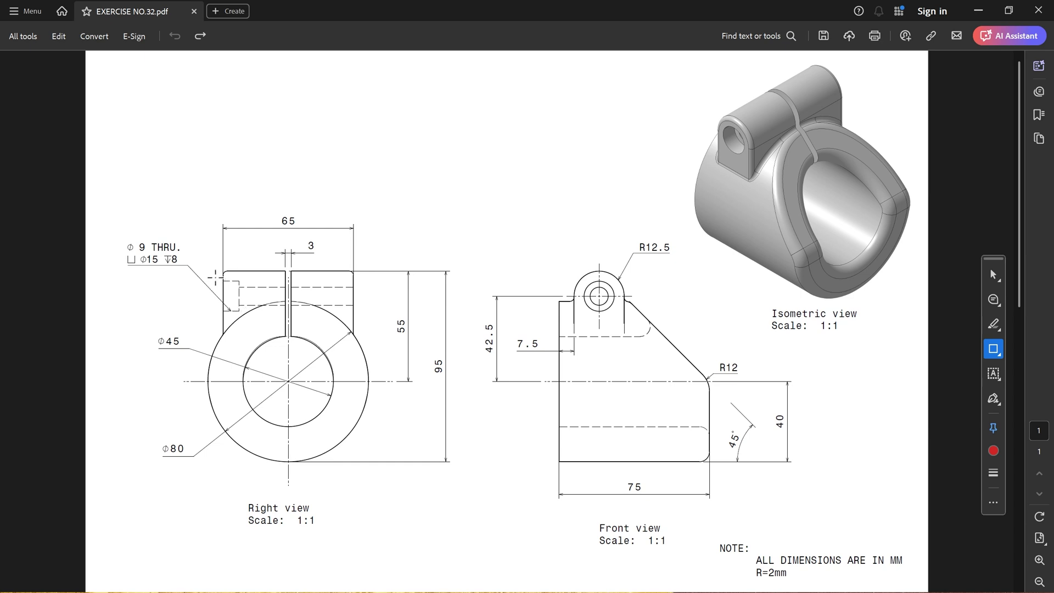
mouse_move(212, 274)
left_mouse_down()
mouse_move(301, 308)
mouse_move(372, 311)
mouse_move(364, 317)
left_mouse_up()
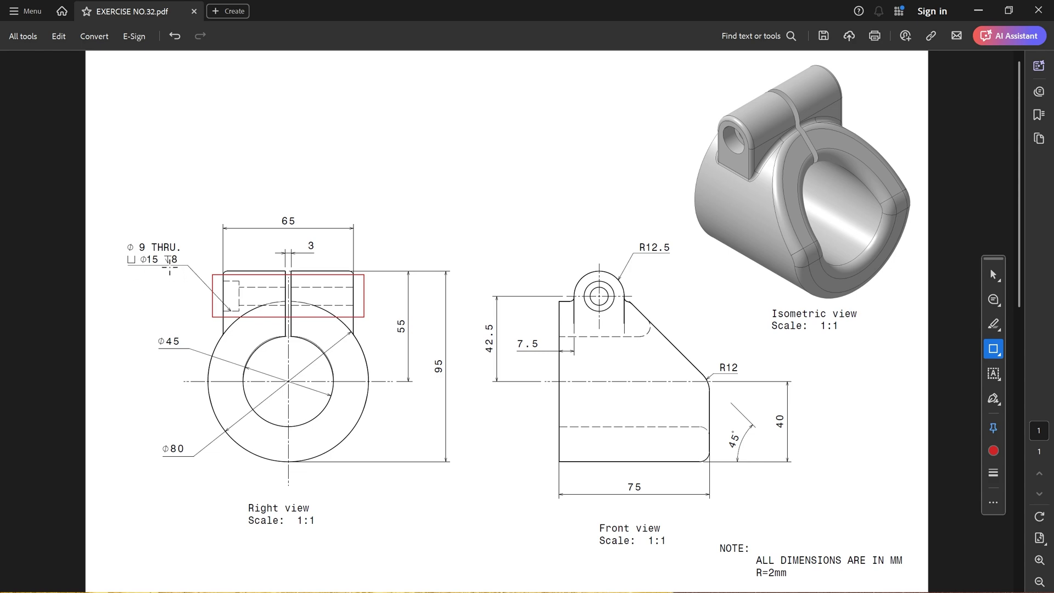
key("alt+Tab")
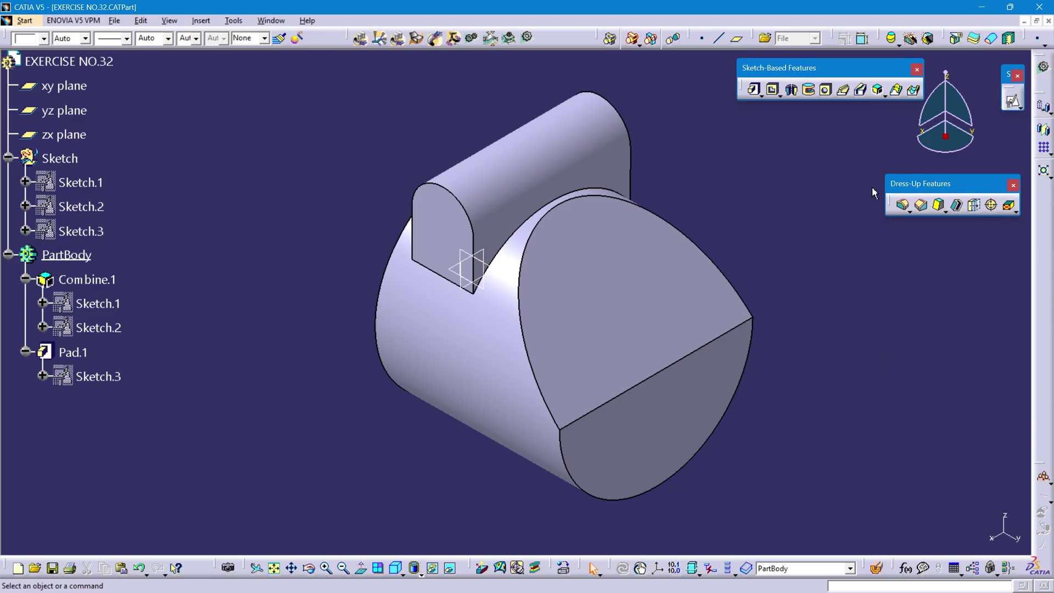
Place a hole on the lug's end face, concentric with its rounded top arc
left_click(826, 91)
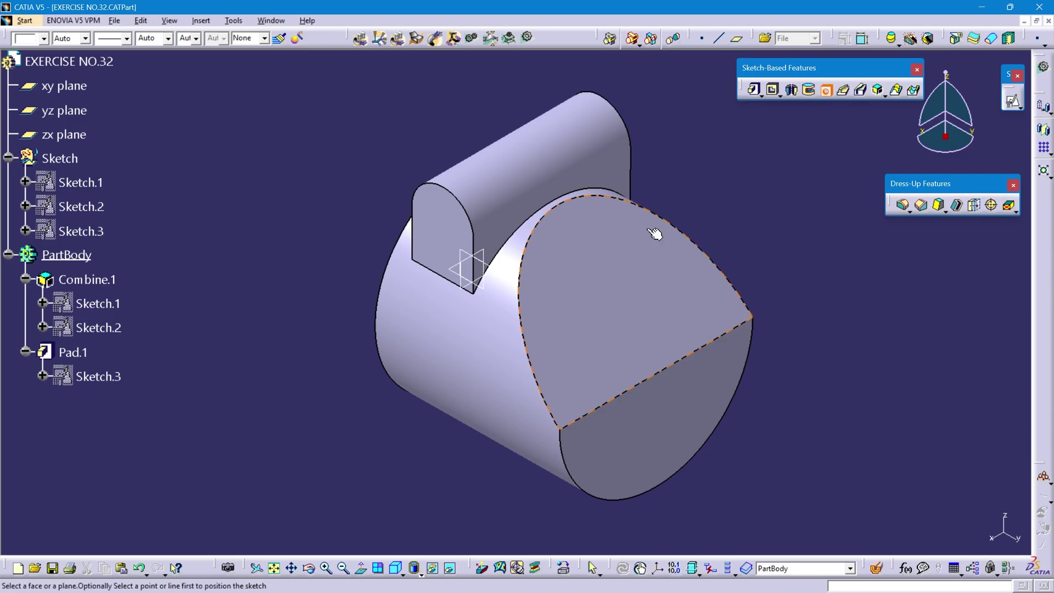
left_click(448, 220)
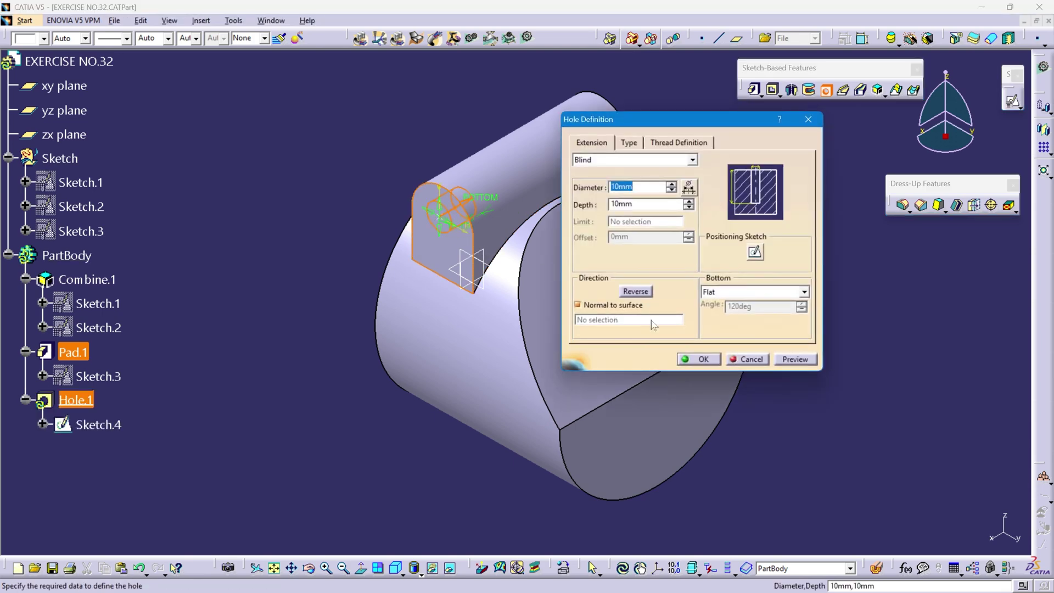
left_click(756, 253)
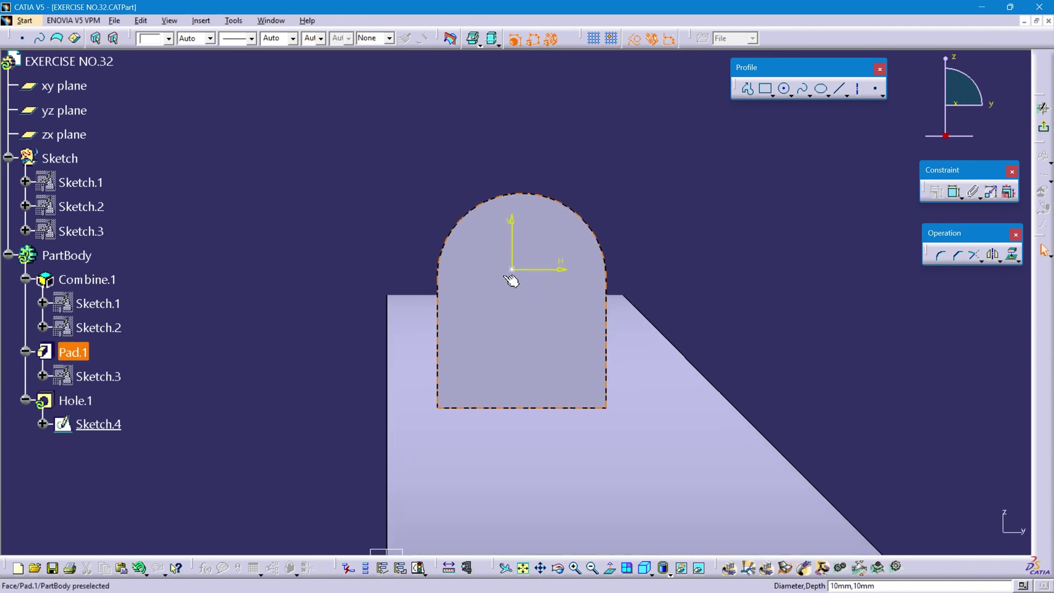
left_click(953, 193)
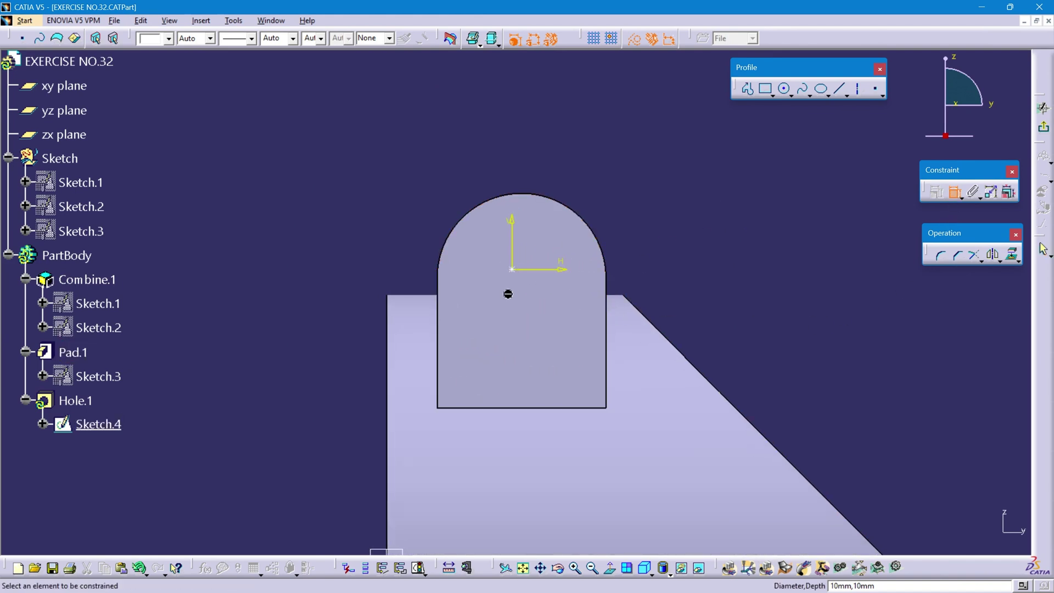
left_click(514, 271)
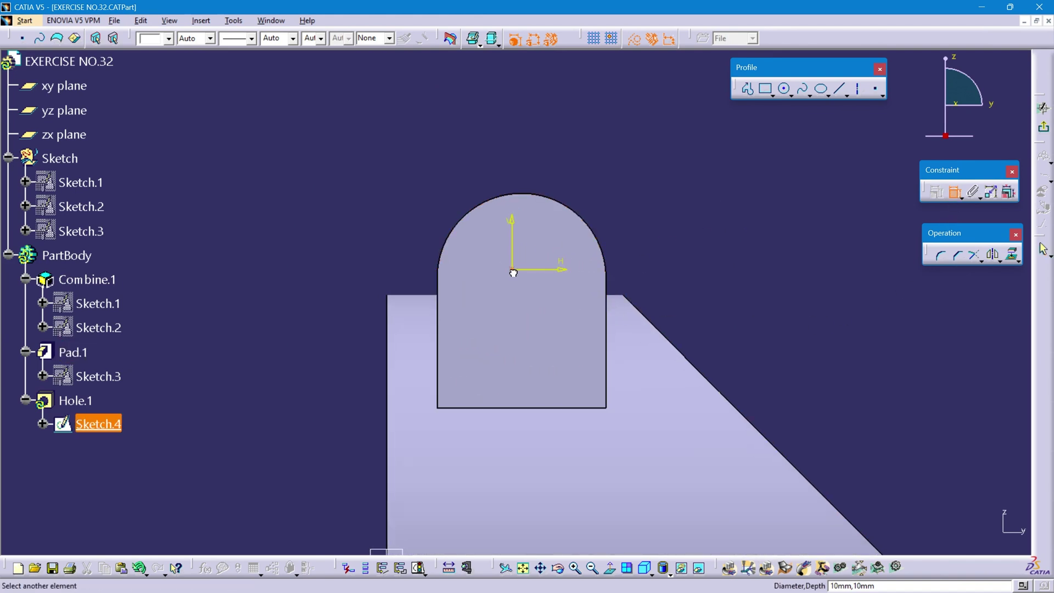
left_click(587, 217)
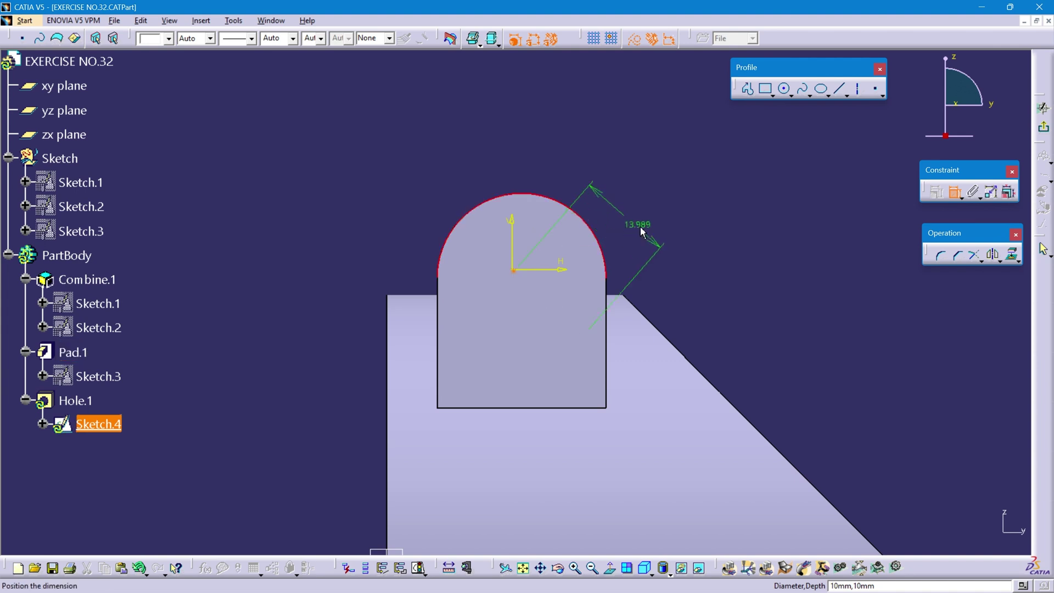
right_click(684, 207)
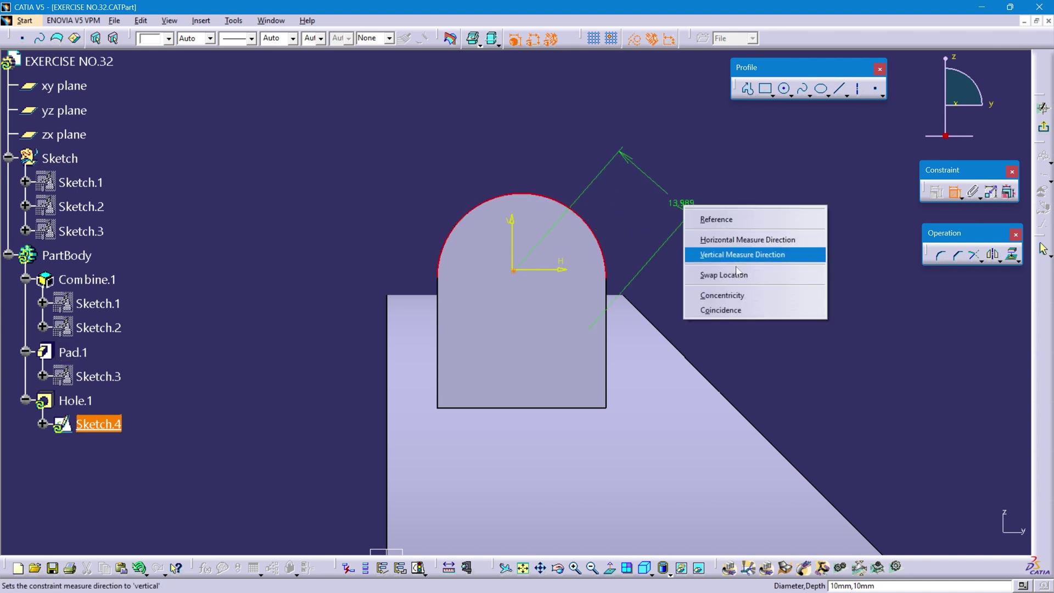
left_click(763, 298)
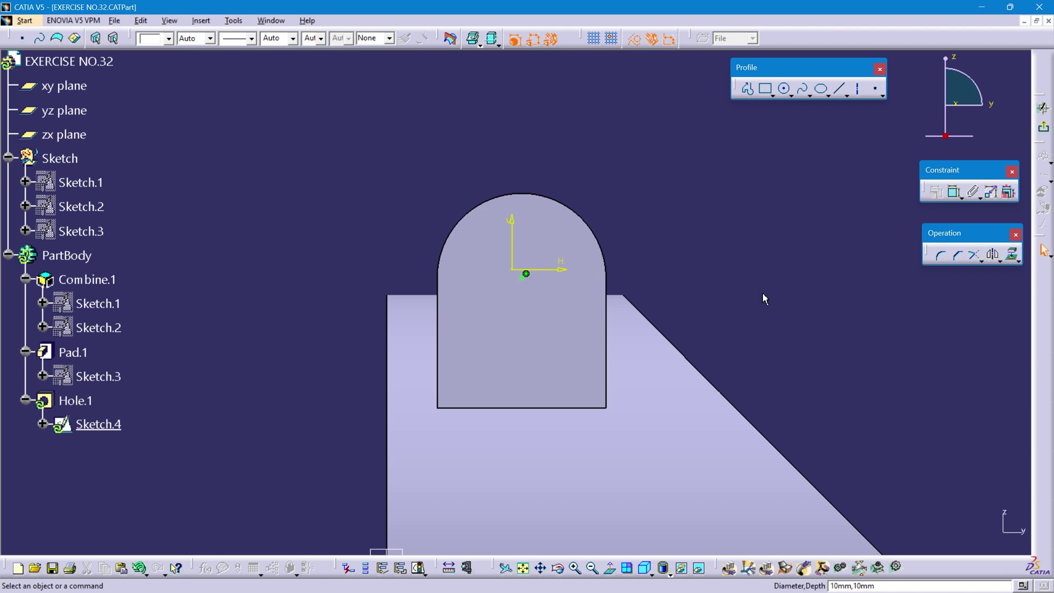
left_click(1043, 127)
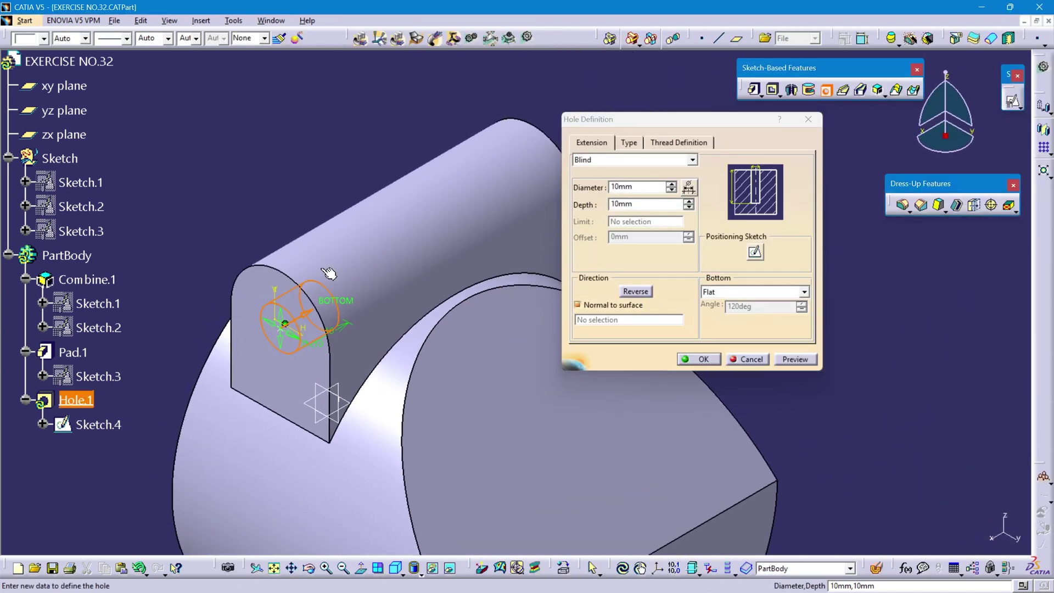
Make the hole counterbored, 15 mm diameter and 8 mm deep
left_click(630, 144)
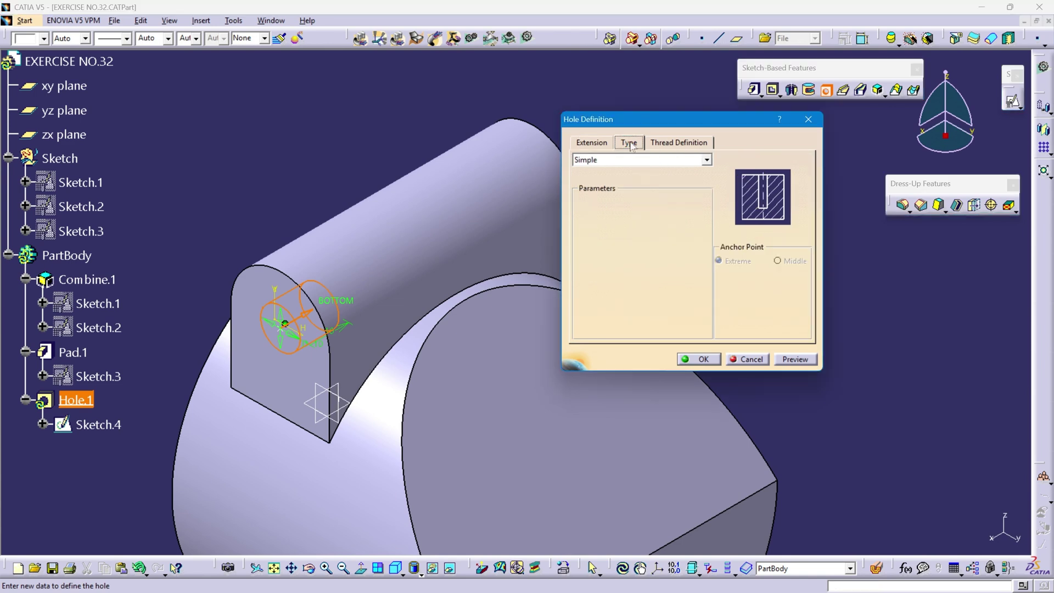
left_click(702, 160)
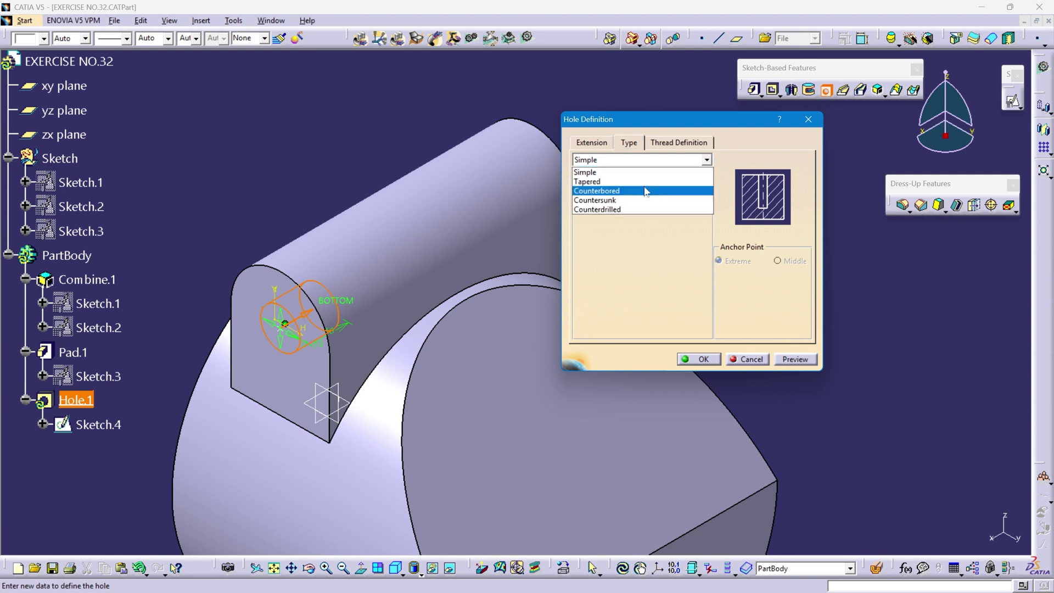
left_click(639, 192)
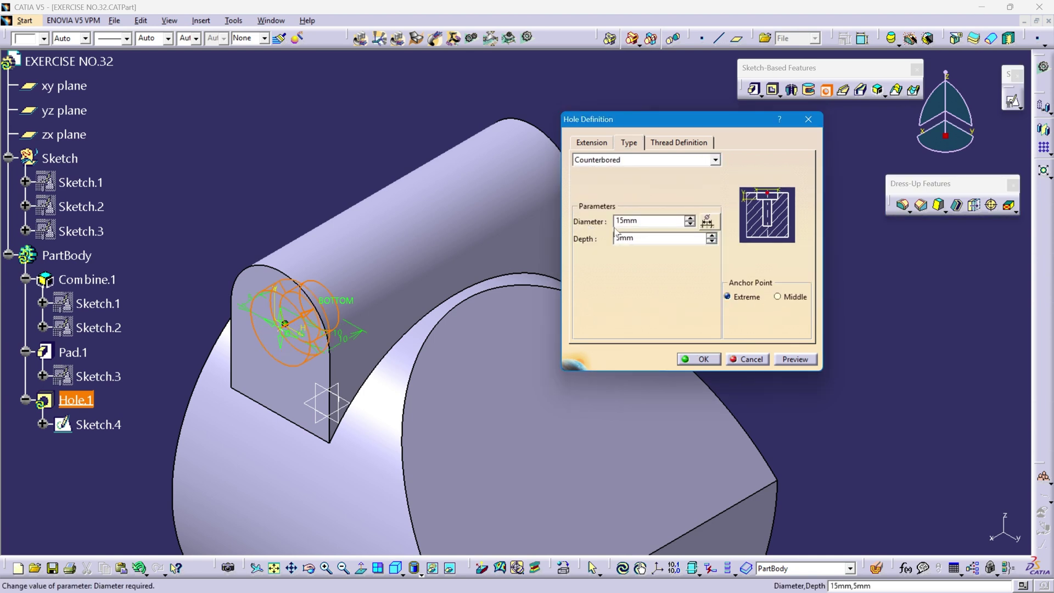
double_click(654, 238)
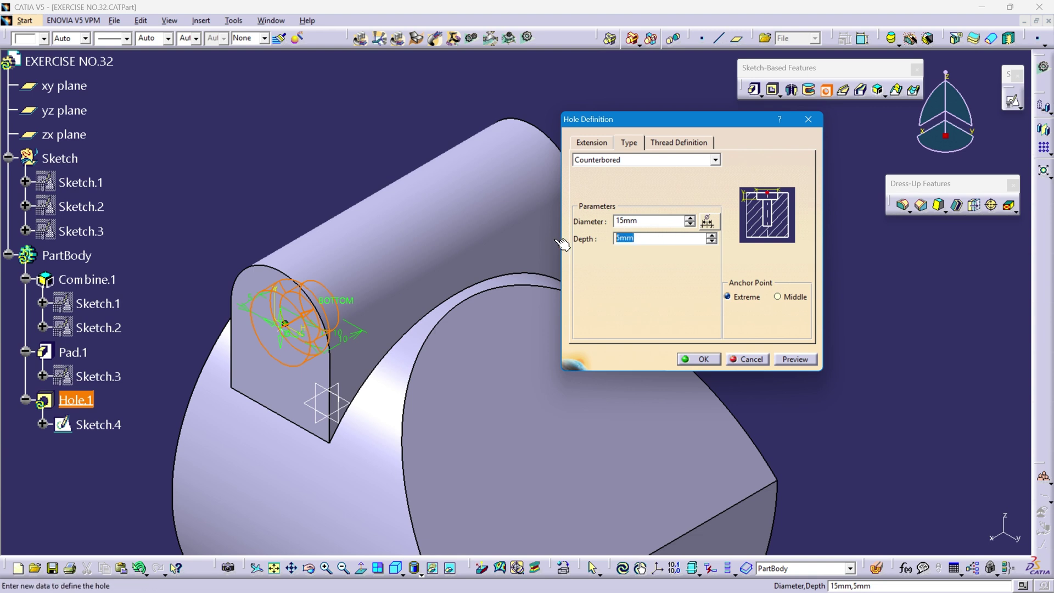
type("8")
left_click(793, 361)
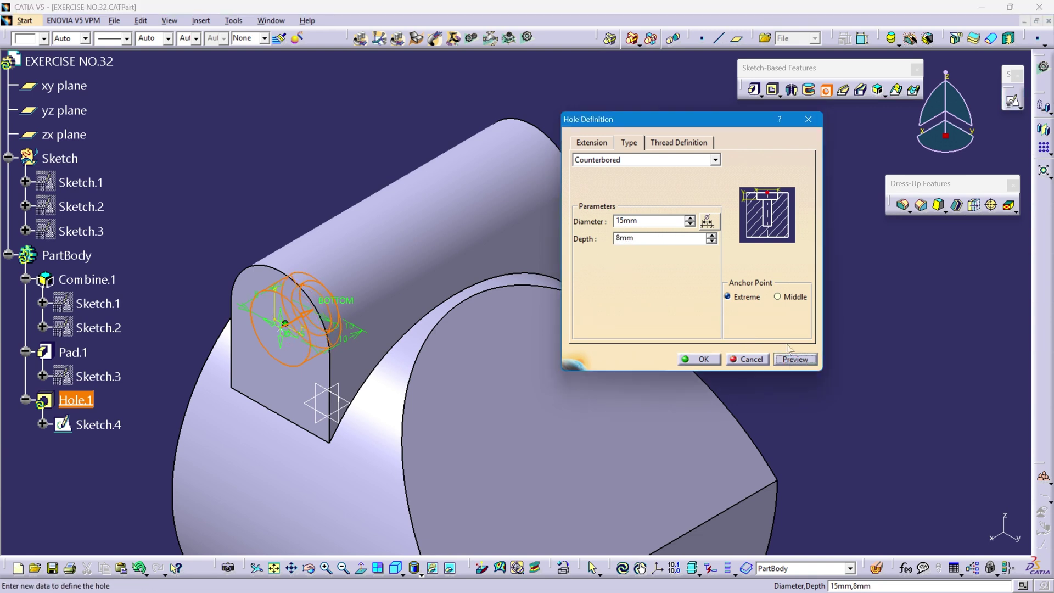
Set the hole to Up To Last with a 9 mm diameter and create it
left_click(595, 142)
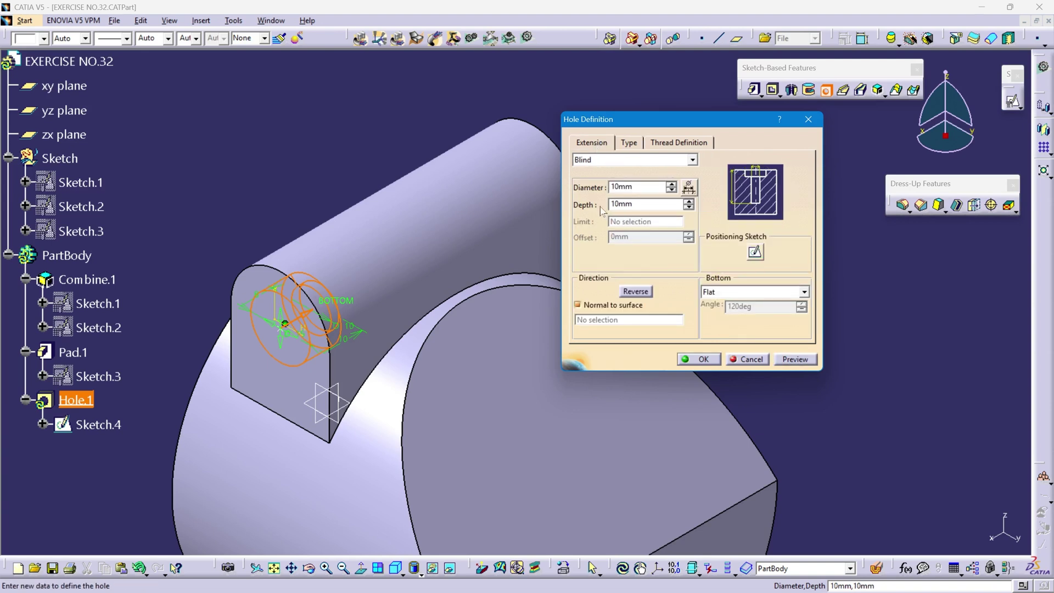
left_click(637, 187)
left_click(693, 159)
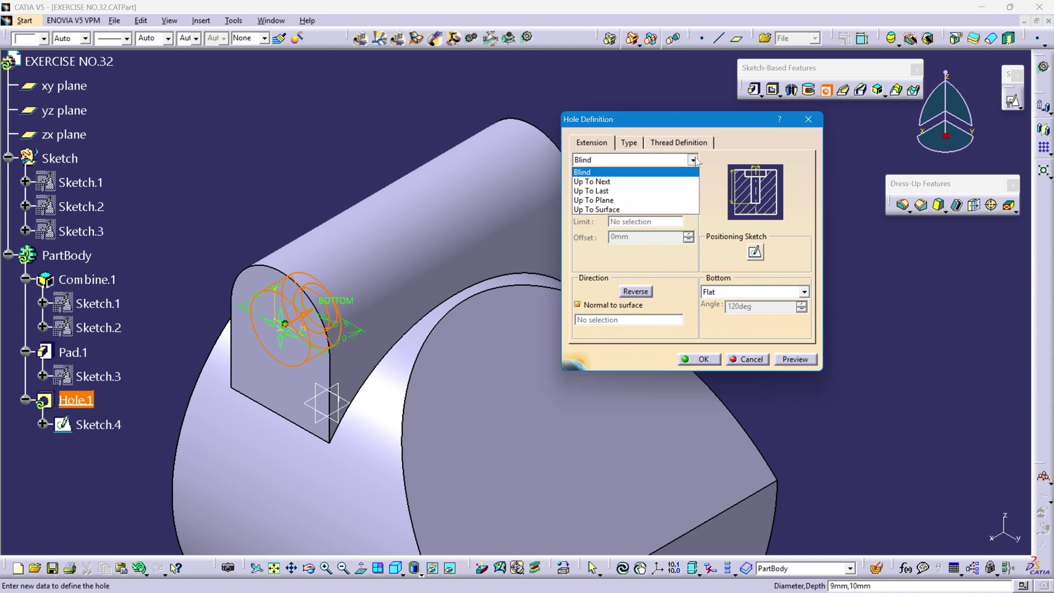
left_click(654, 191)
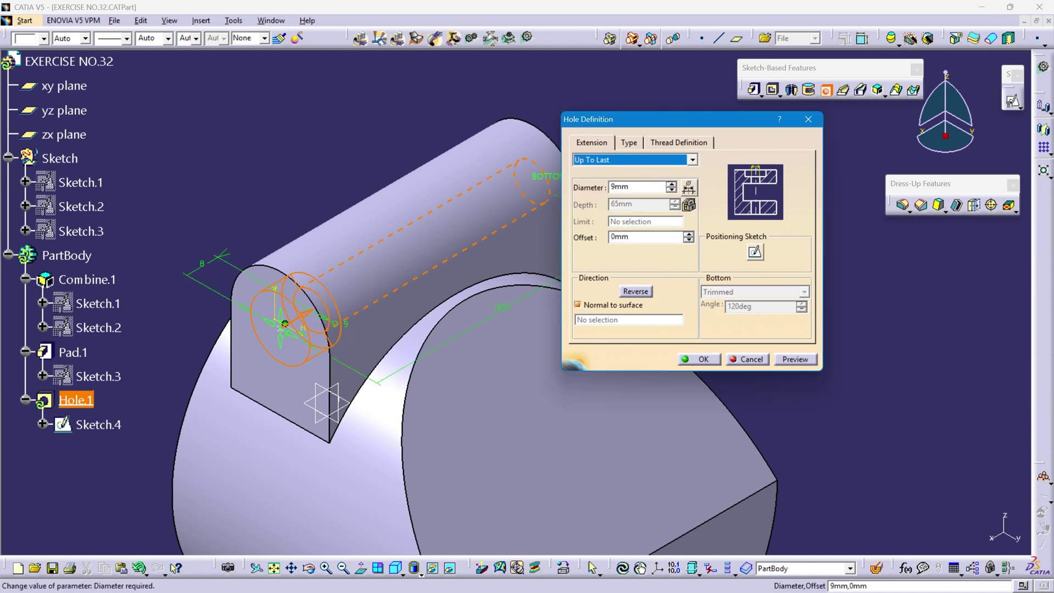
left_click(788, 359)
left_click(702, 359)
Define the Sketch geometrical set as the work object
middle_click_drag(758, 384, 584, 388)
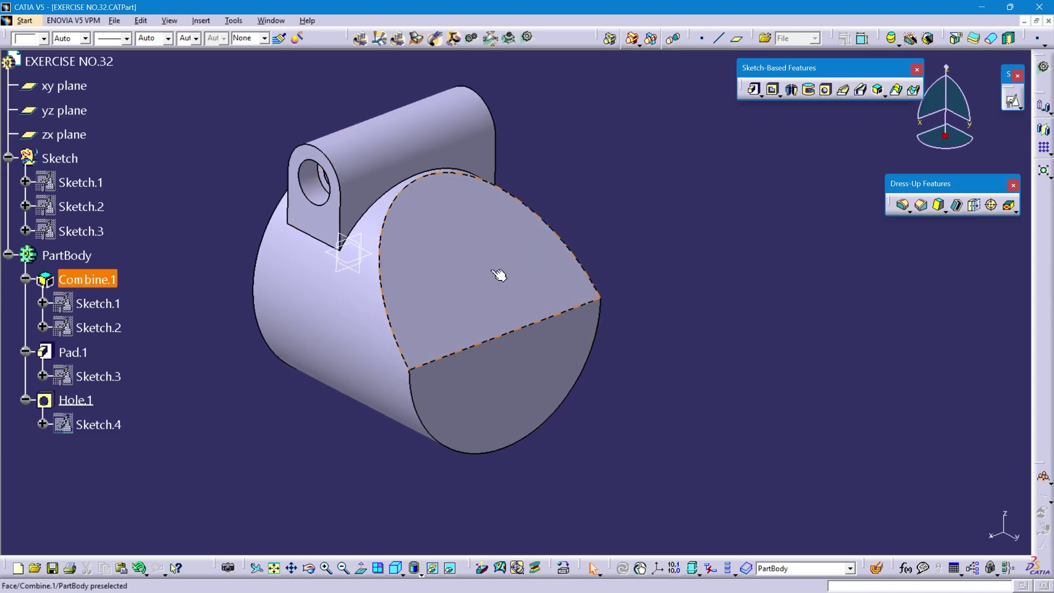
middle_click(375, 270)
left_click(59, 159)
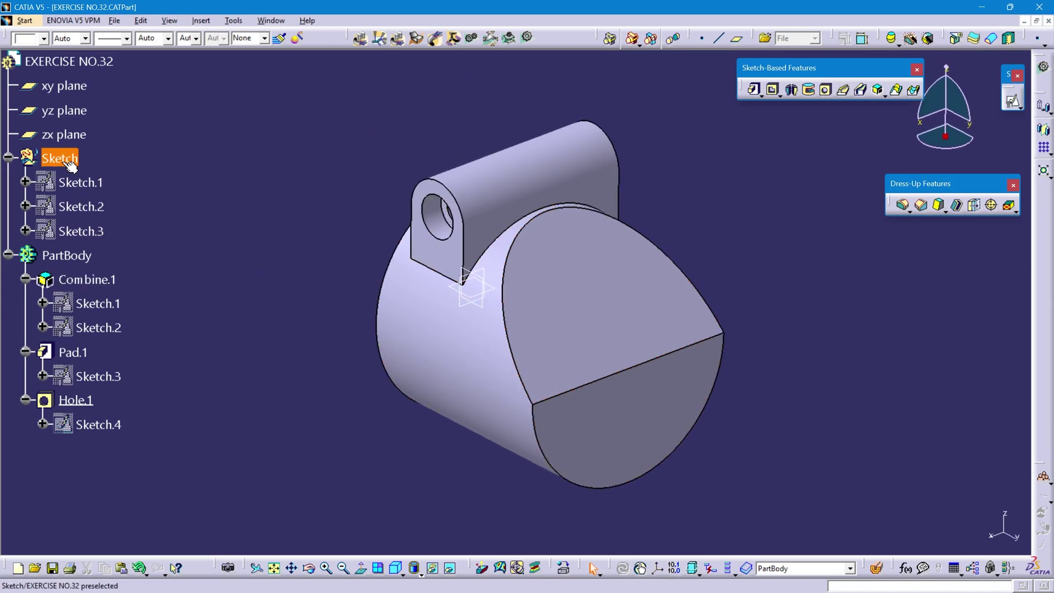
right_click(58, 159)
left_click(117, 248)
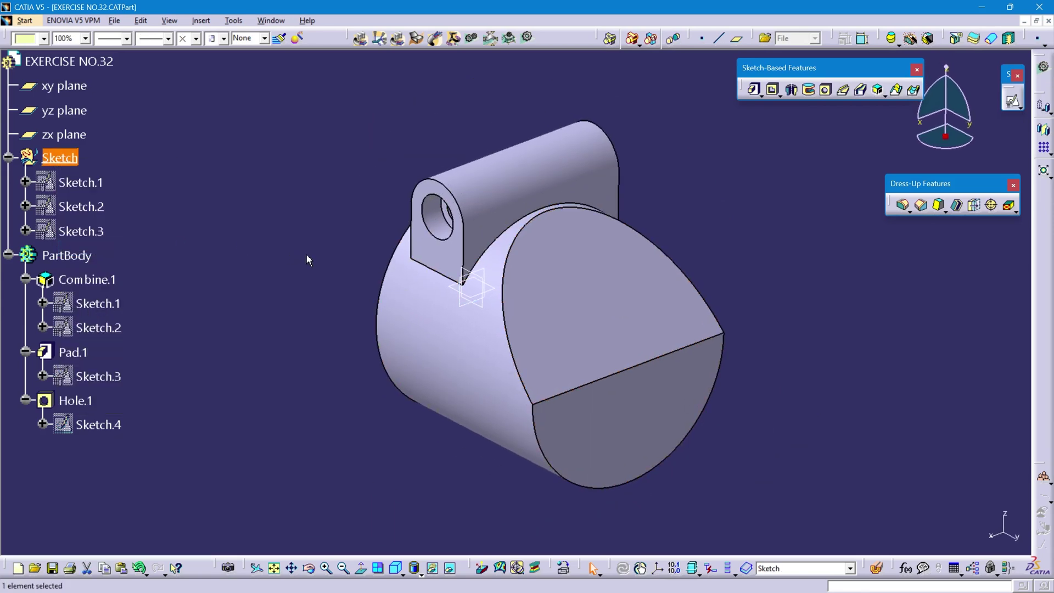
key("alt+Tab")
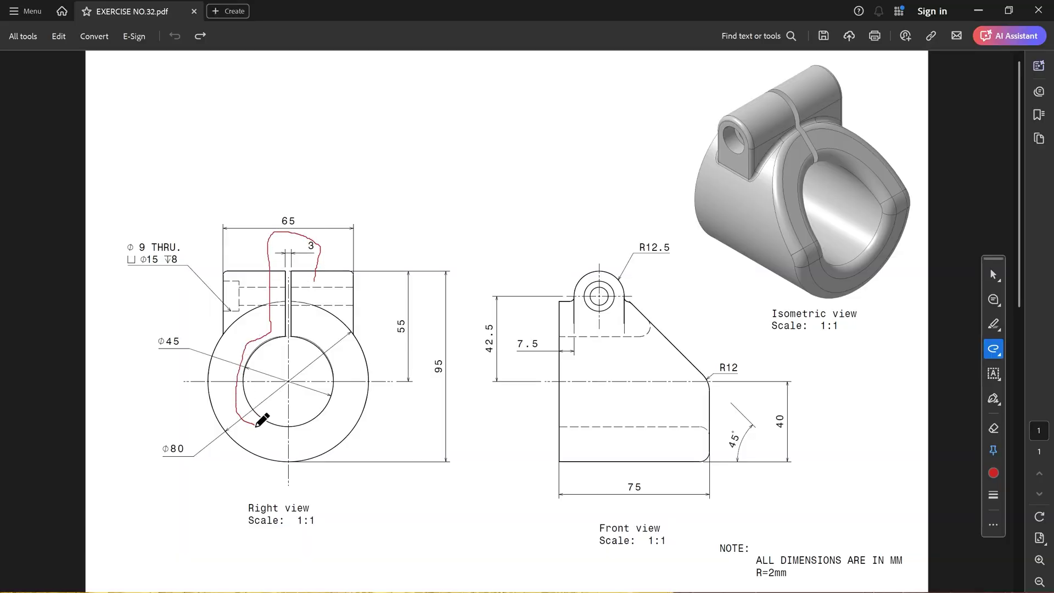
Trace the slot's right side in red freehand ink on the drawing
left_click_drag(311, 314, 315, 280)
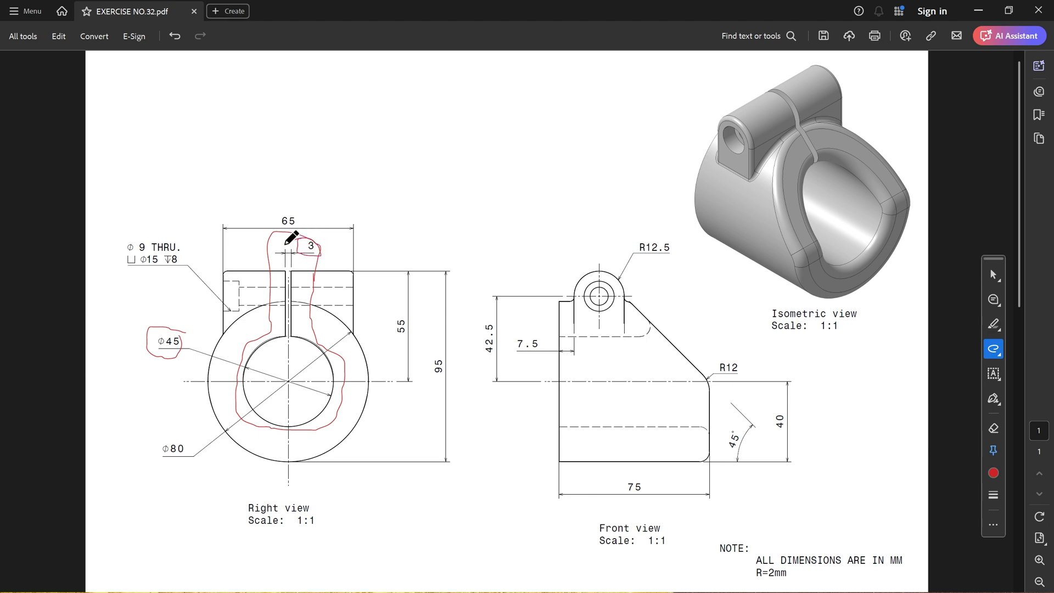
key("alt+Tab")
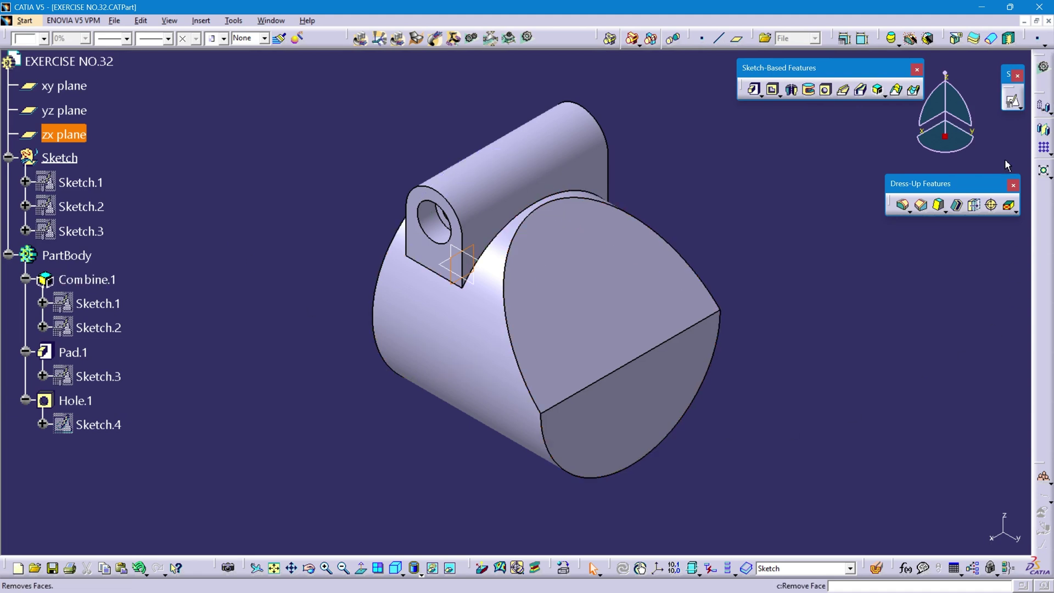
Start a sketch on the zx plane and draw a 45 mm diameter circle at the origin
left_click(1013, 101)
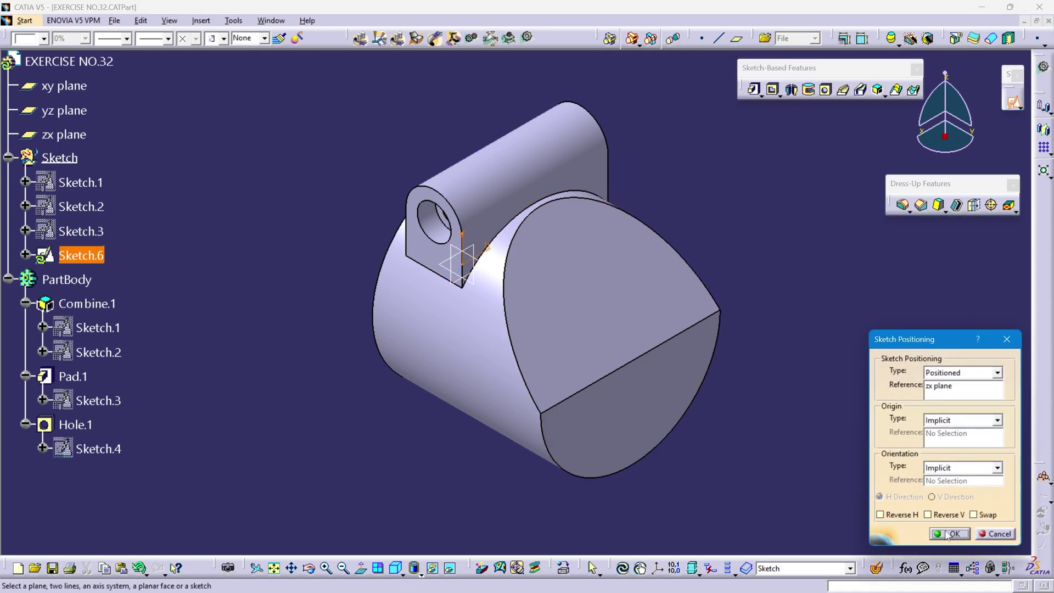
left_click(948, 534)
middle_click_drag(644, 351, 729, 218)
left_click(785, 89)
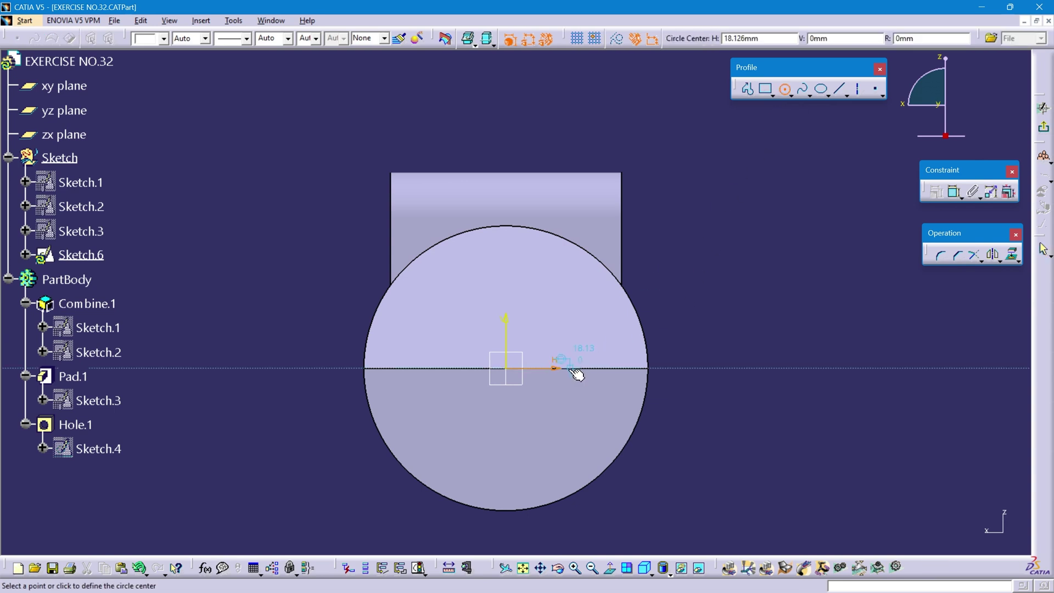
left_click(515, 375)
left_click(551, 312)
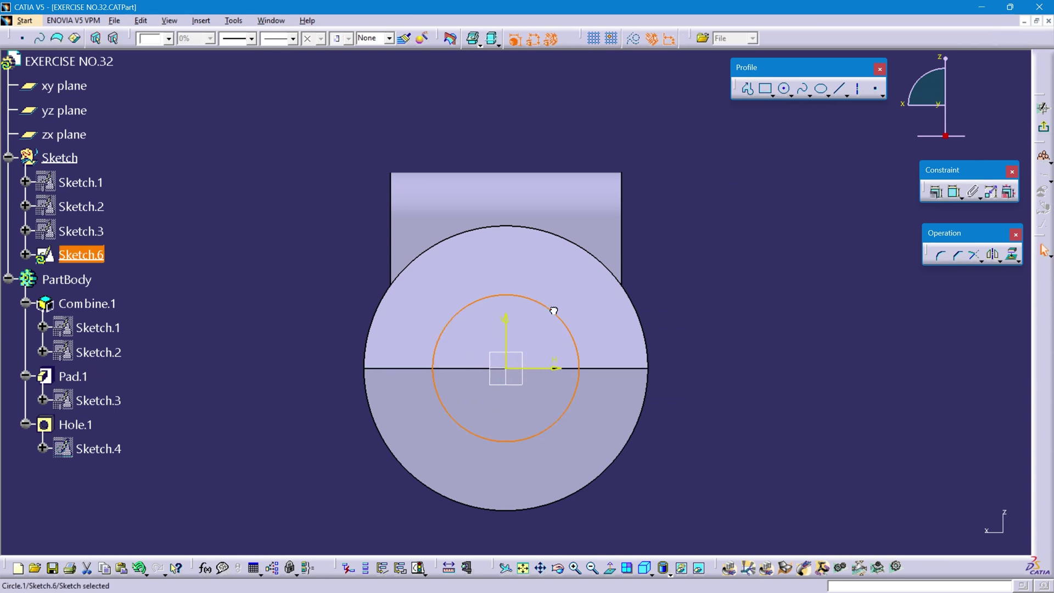
left_click(956, 194)
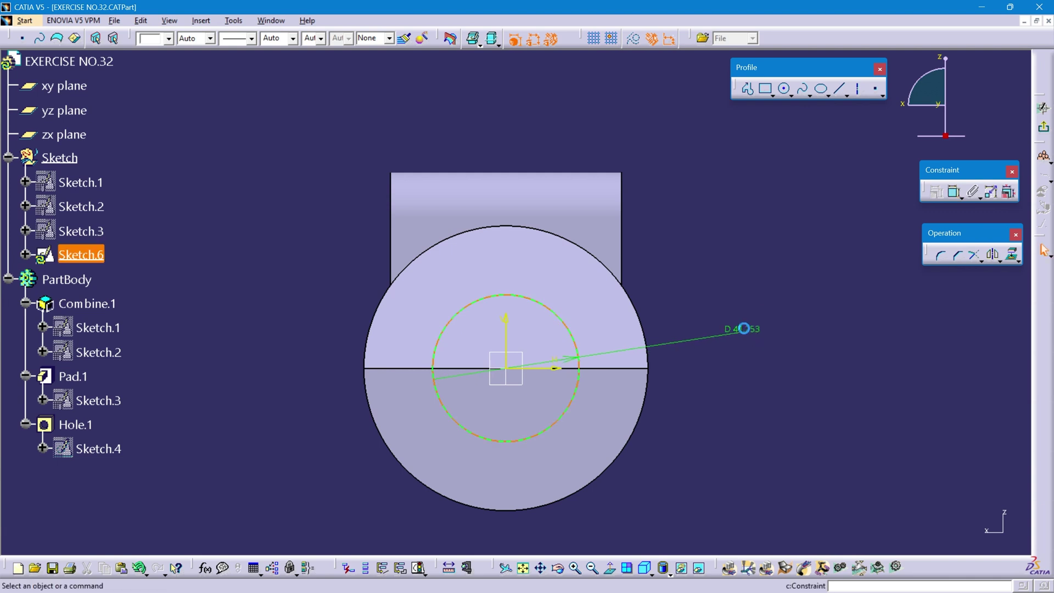
left_click(747, 328)
double_click(745, 329)
type("45.")
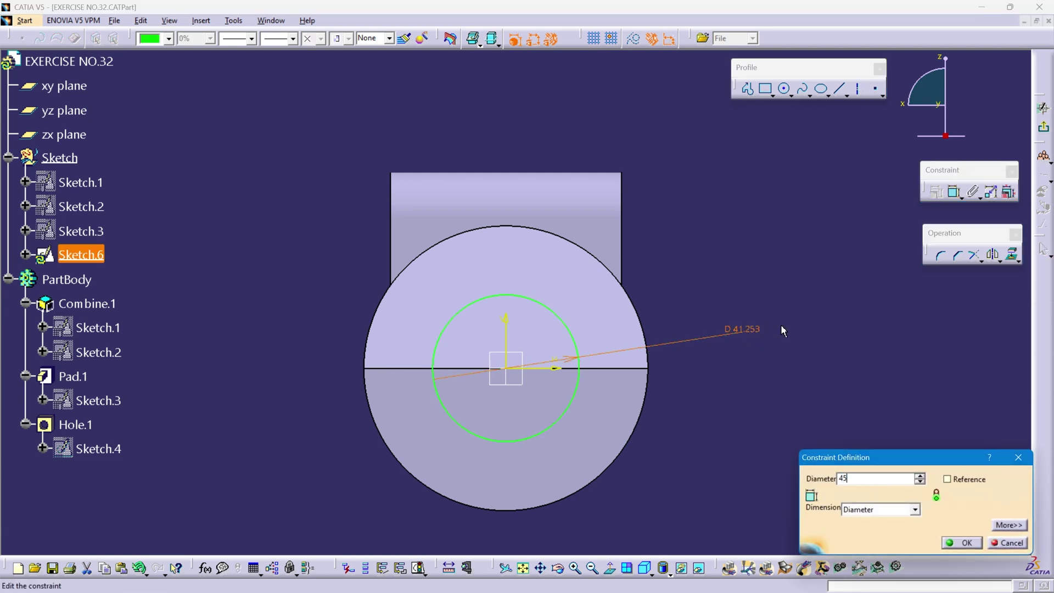
key("Return")
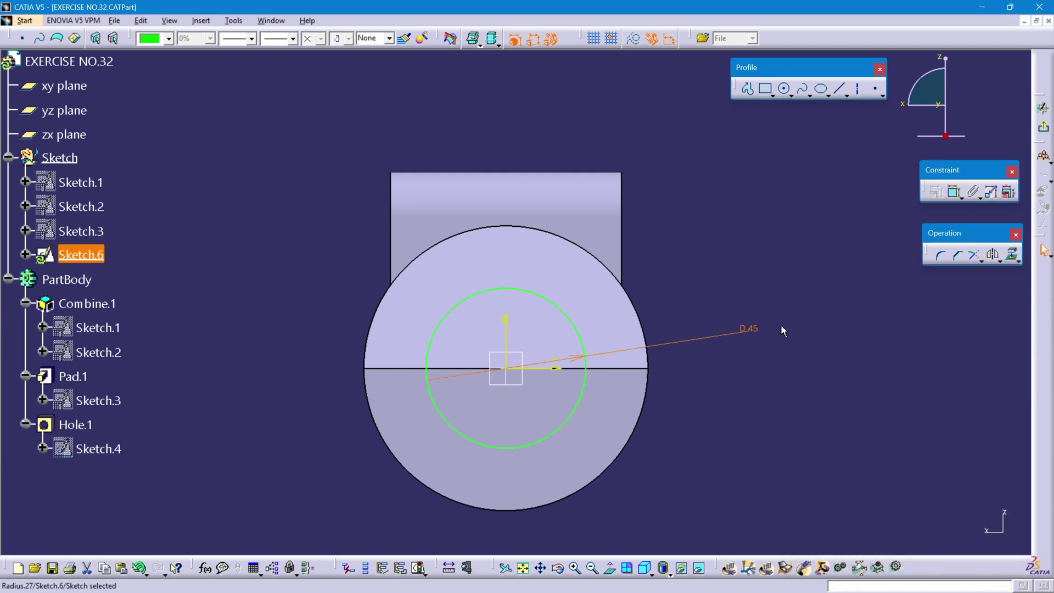
left_click(712, 238)
Draw a narrow three-sided slot profile rising from the circle's top past the lug
mouse_move(579, 245)
middle_mouse_down("ctrl")
mouse_move(600, 236)
mouse_move(630, 191)
mouse_move(676, 212)
middle_mouse_up("ctrl")
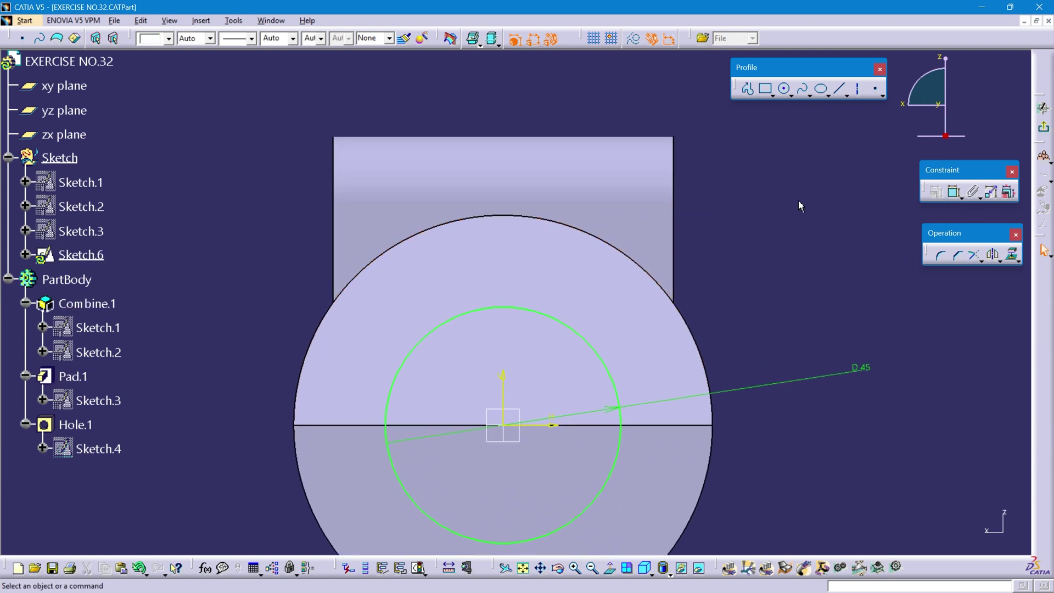
left_click(747, 88)
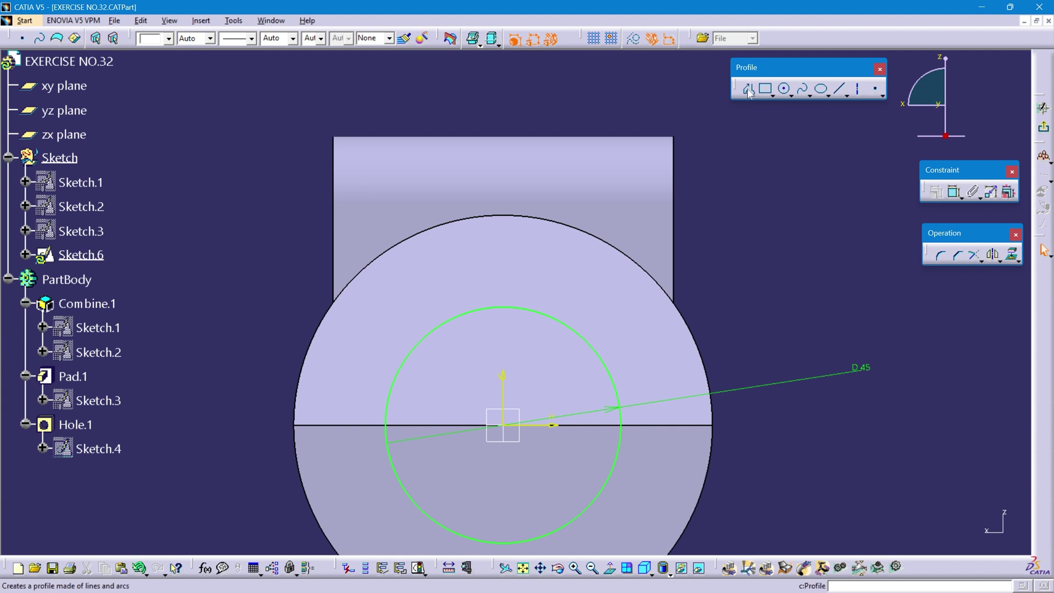
left_click(489, 304)
left_click(484, 116)
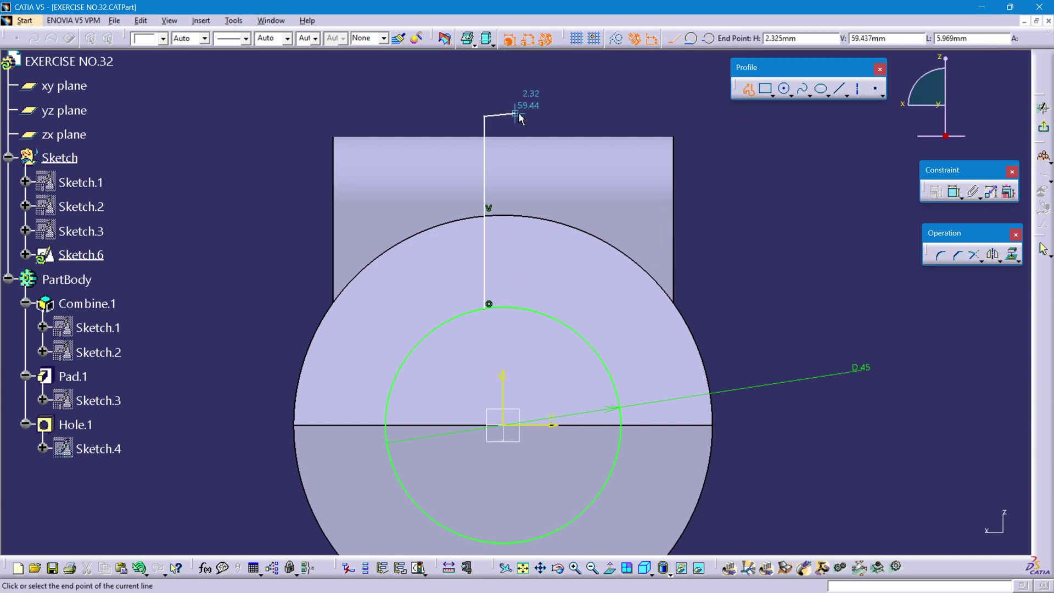
left_click(521, 117)
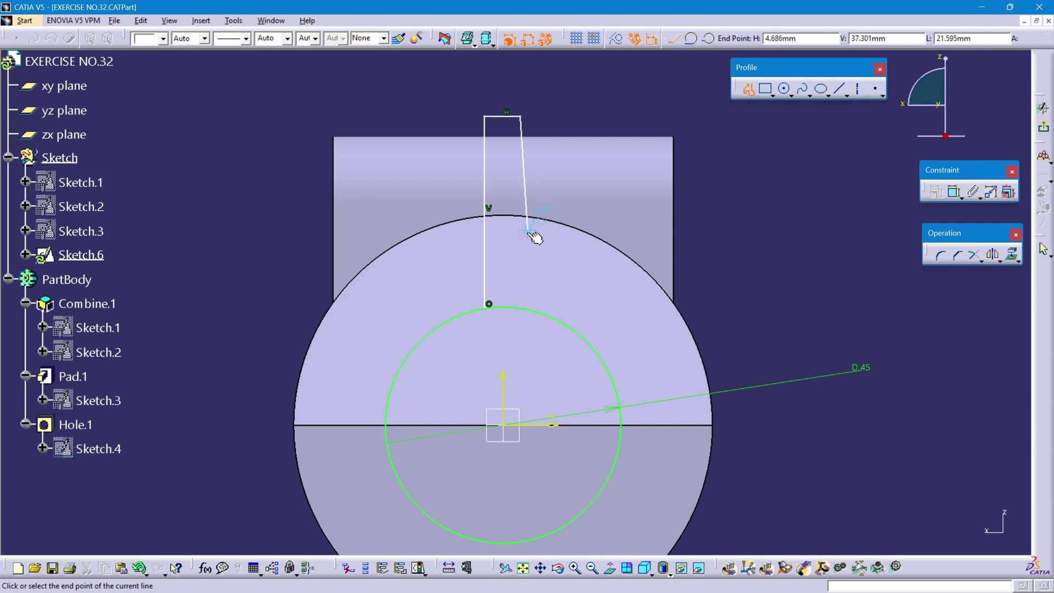
left_click(522, 302)
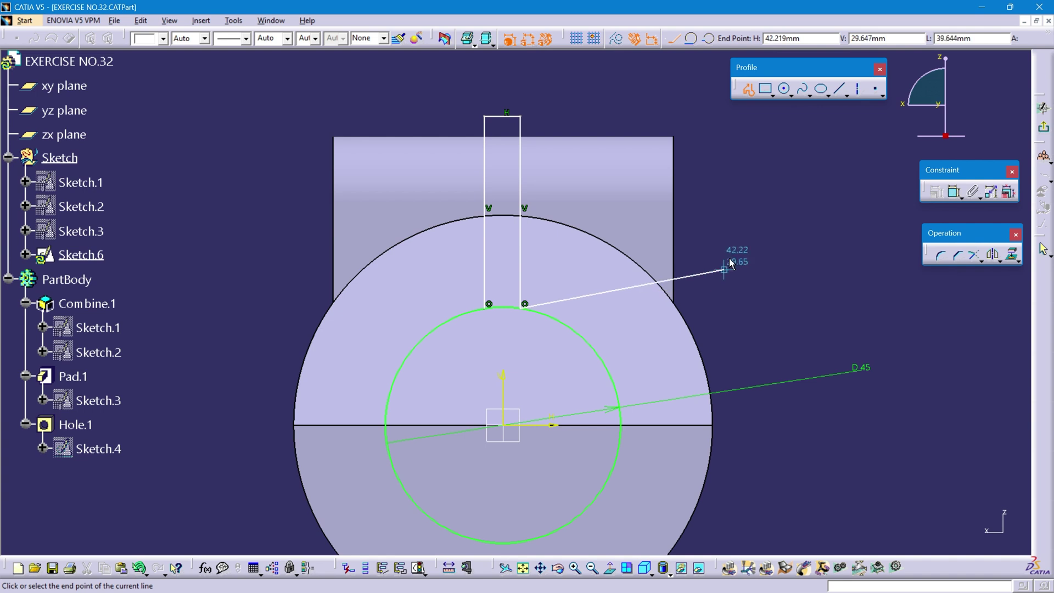
left_click(750, 89)
left_click(751, 285)
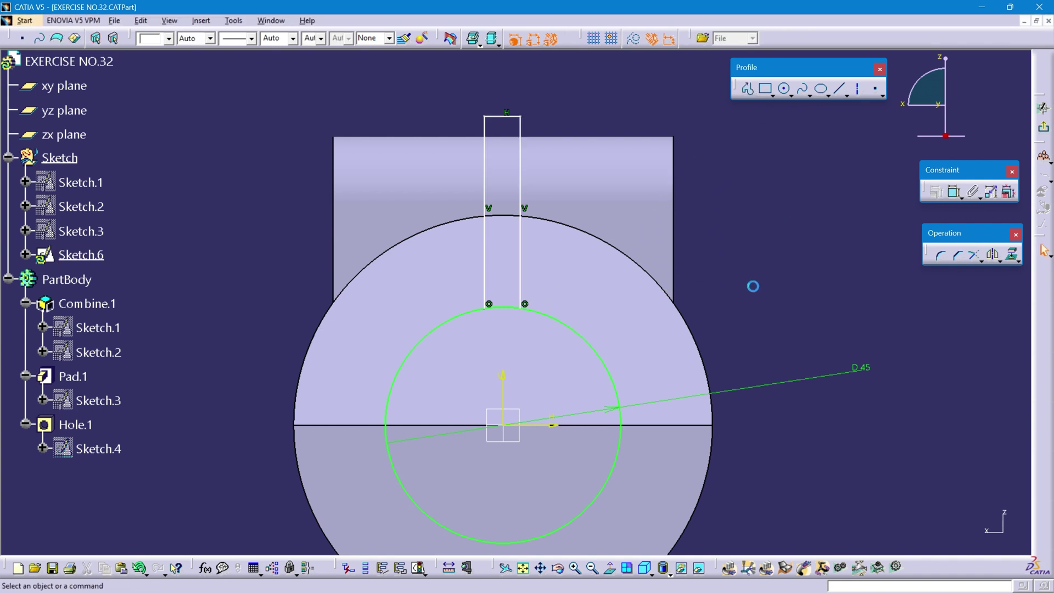
mouse_move(880, 238)
middle_mouse_down()
mouse_move(793, 220)
mouse_move(849, 285)
mouse_move(849, 304)
middle_mouse_up()
Quick Trim away the circle's arc between the two slot lines
left_click(980, 262)
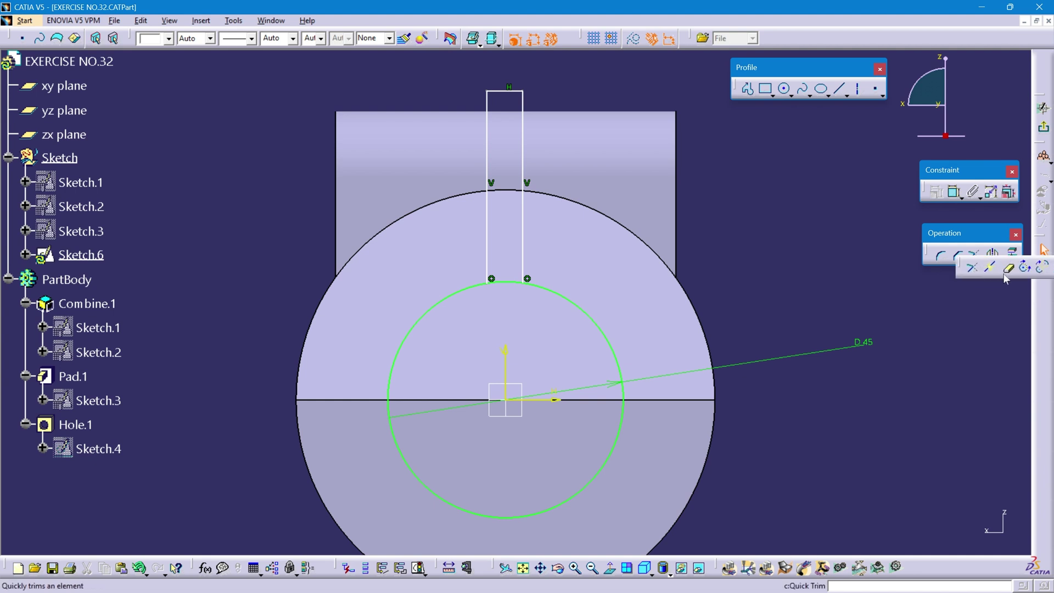
left_click(1005, 277)
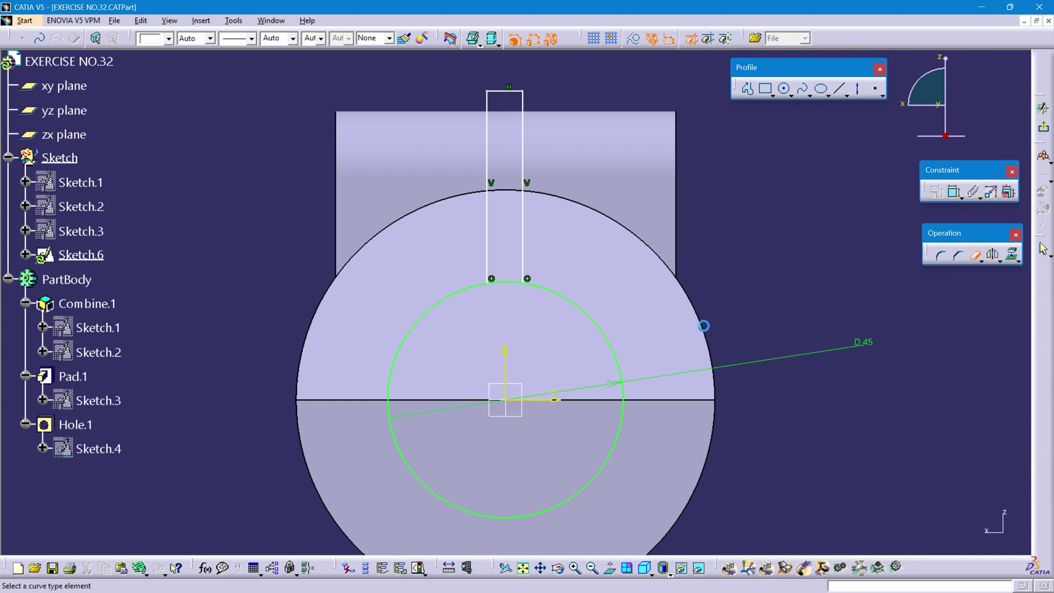
left_click(515, 285)
mouse_move(769, 258)
middle_mouse_down()
mouse_move(791, 296)
mouse_move(840, 320)
middle_mouse_up()
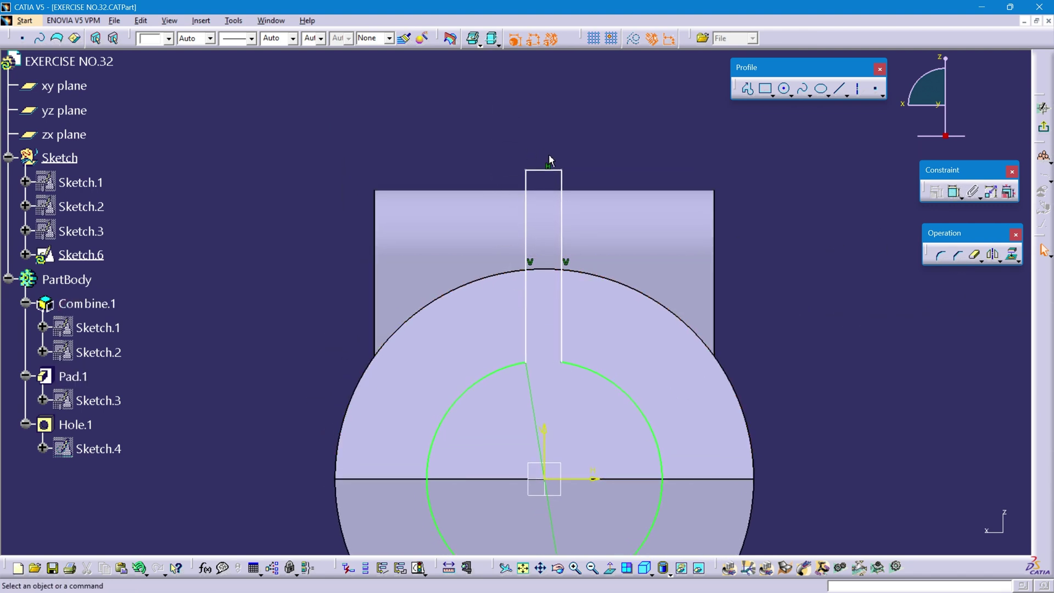
Constrain the slot's two sides symmetric about the vertical axis
left_click(955, 191)
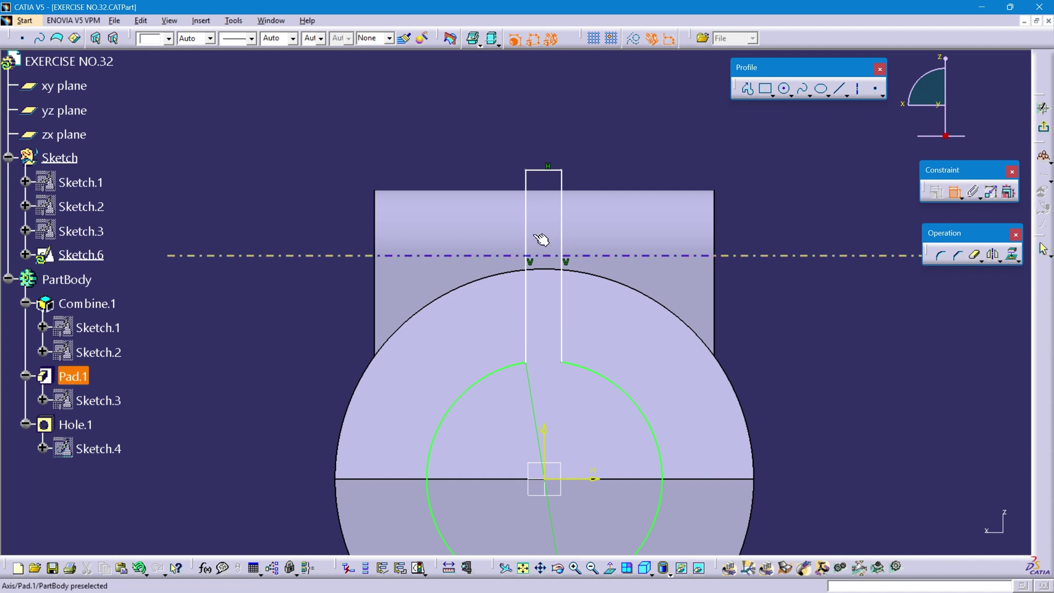
left_click(561, 242)
left_click(562, 242)
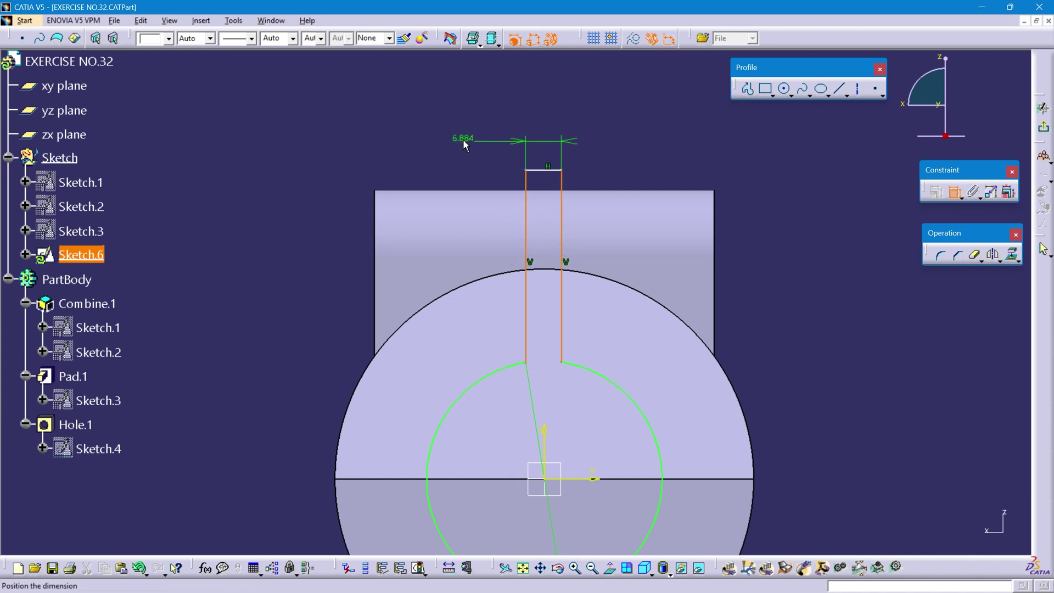
right_click(445, 114)
left_click(501, 237)
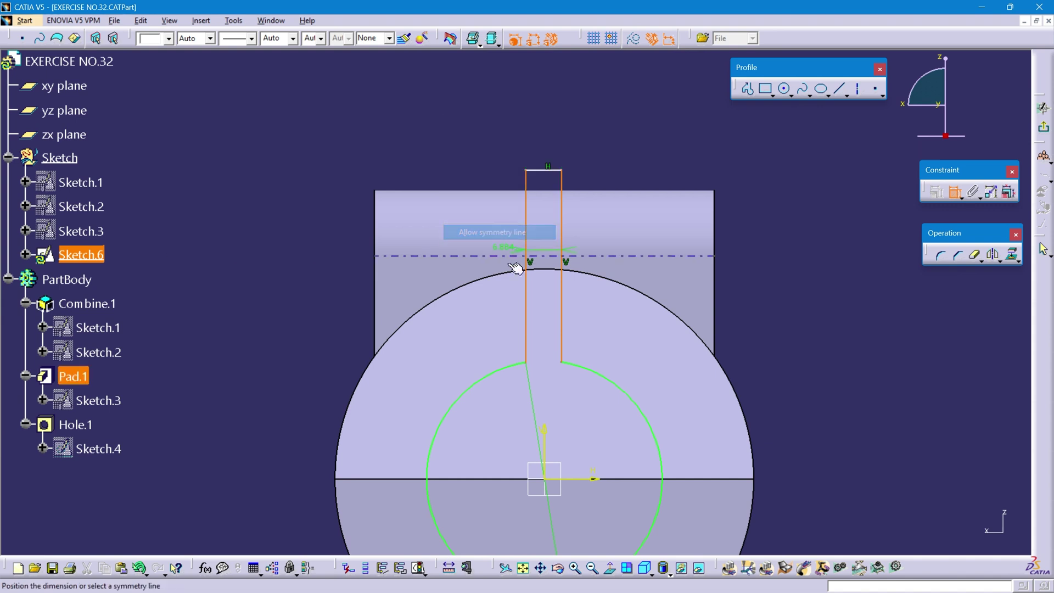
left_click(545, 441)
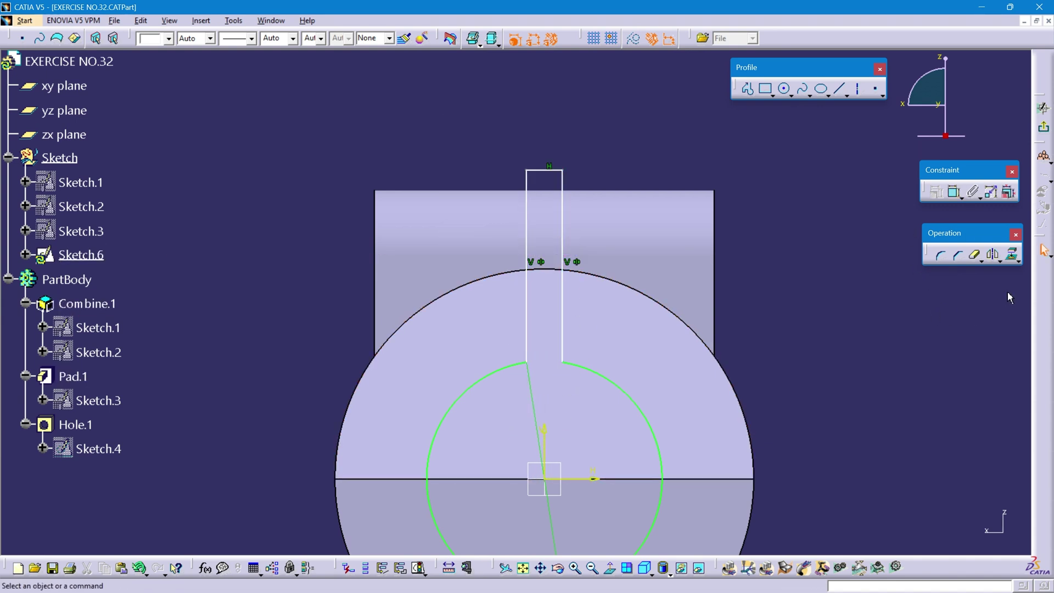
Project the lug's top silhouette edge into the sketch as construction geometry
left_click(1018, 261)
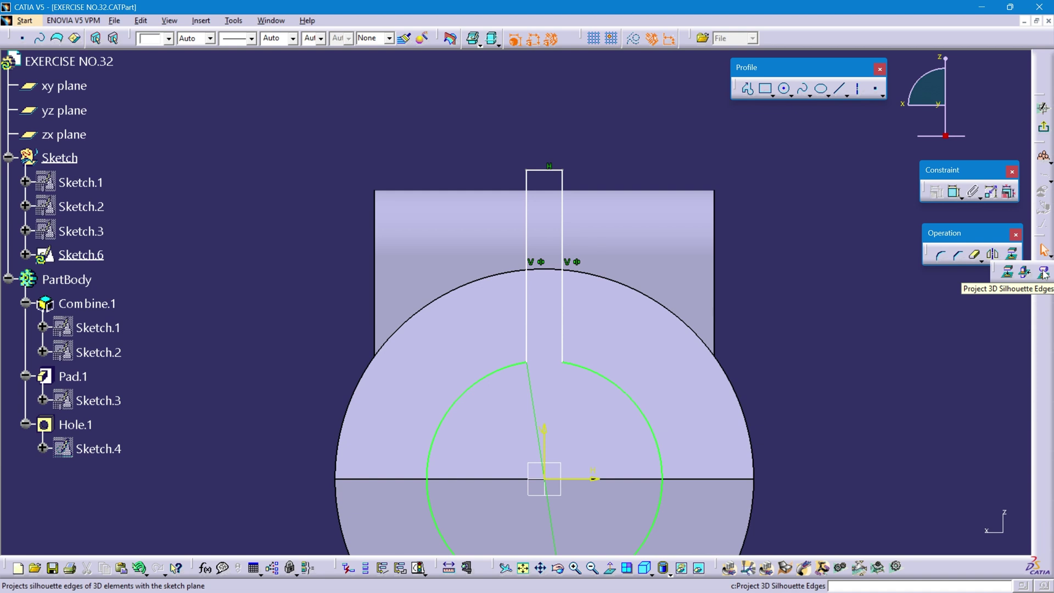
left_click(1043, 273)
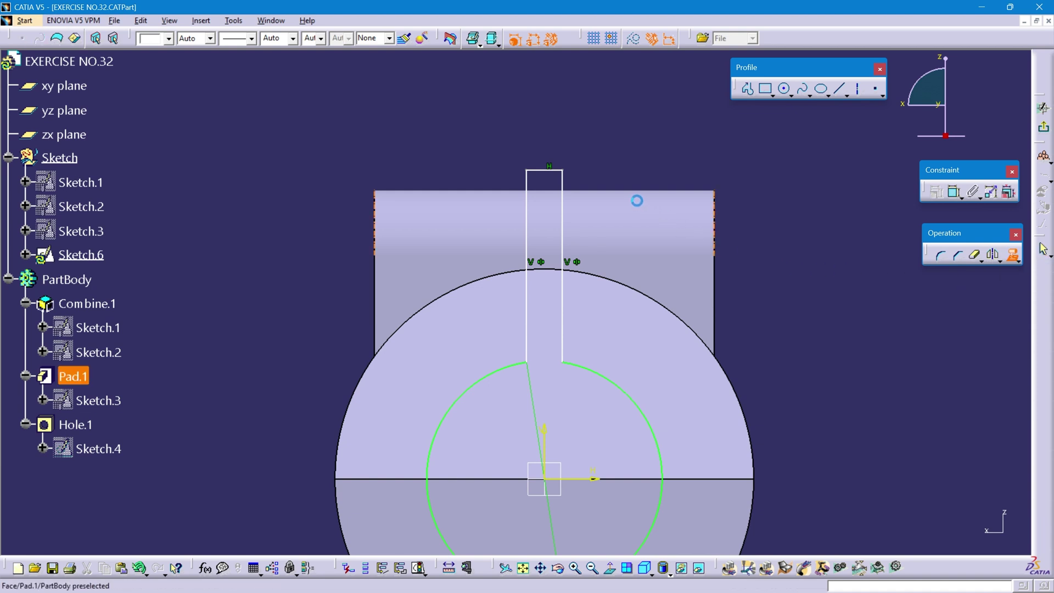
left_click(637, 204)
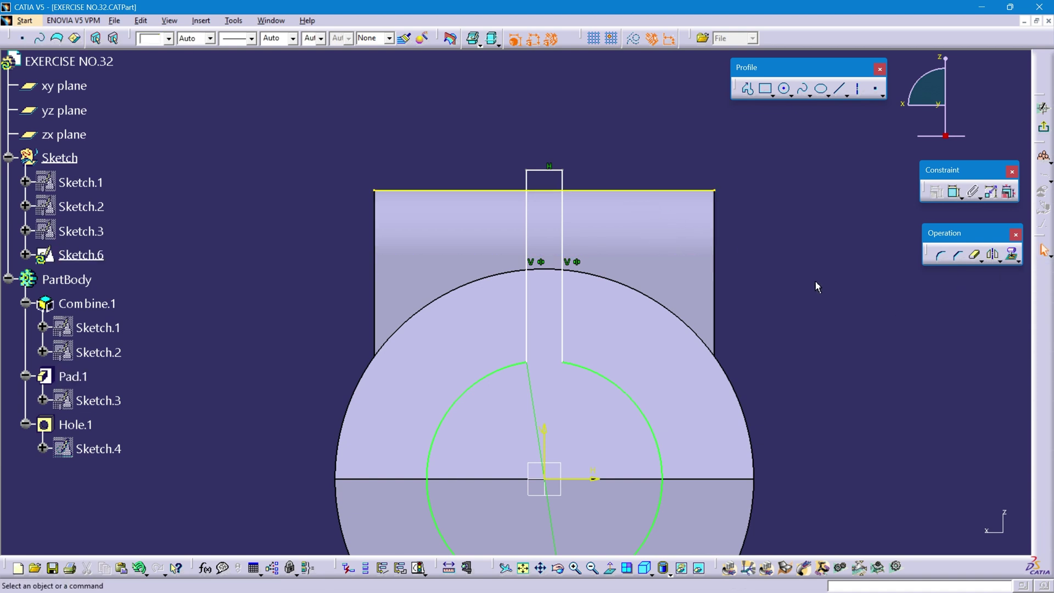
left_click(648, 194)
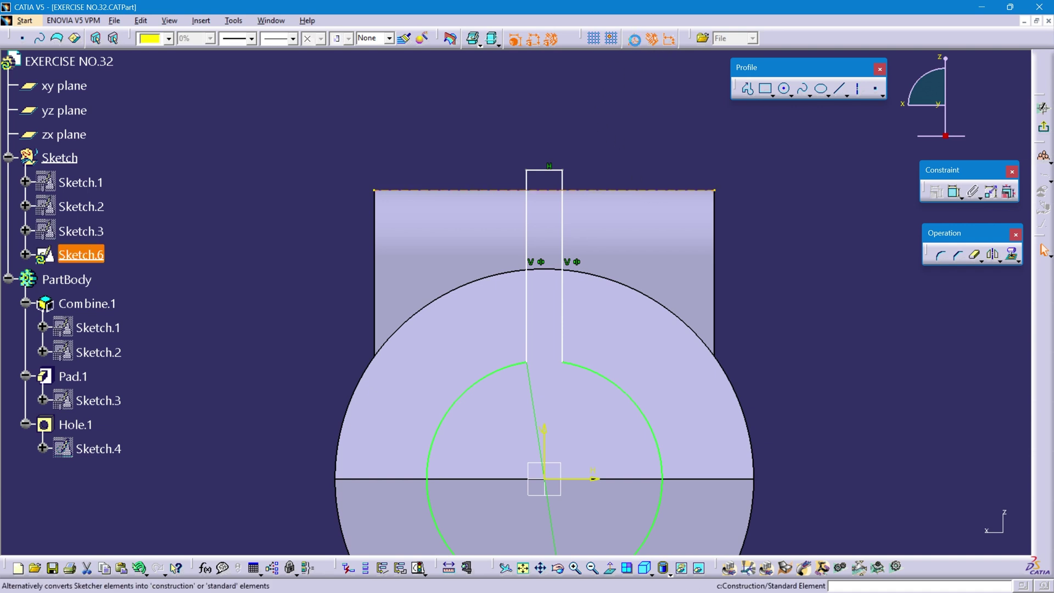
left_click(654, 133)
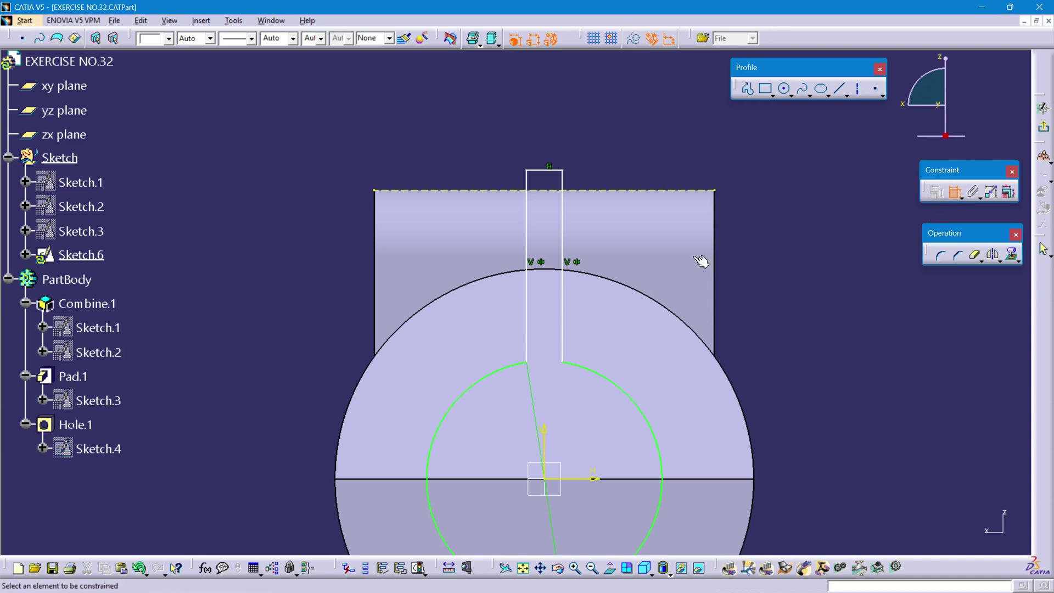
Make the slot's top line coincident with the projected lug top edge
left_click(549, 172)
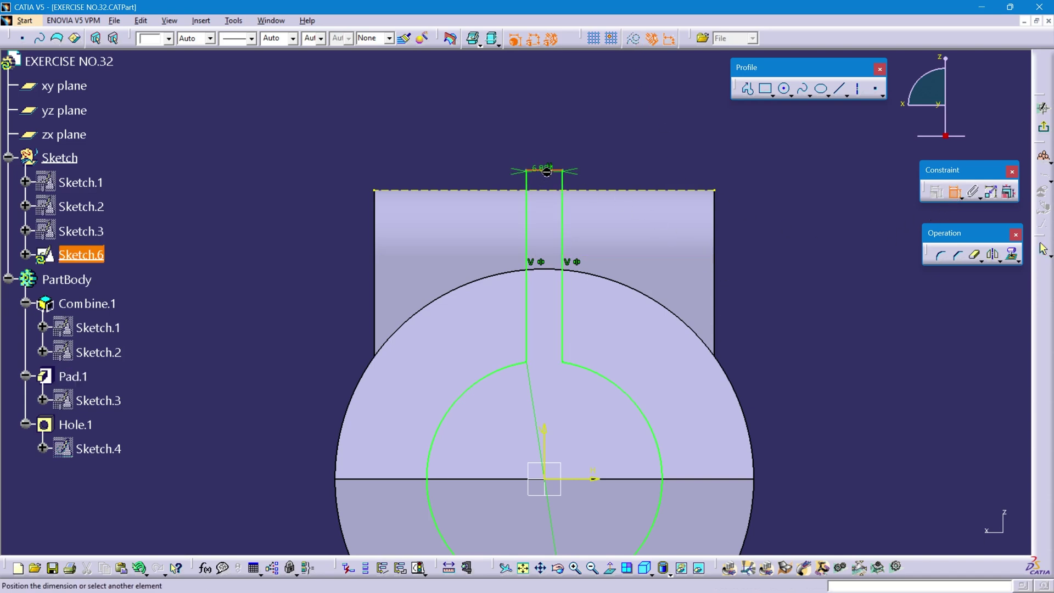
left_click(607, 191)
right_click(577, 118)
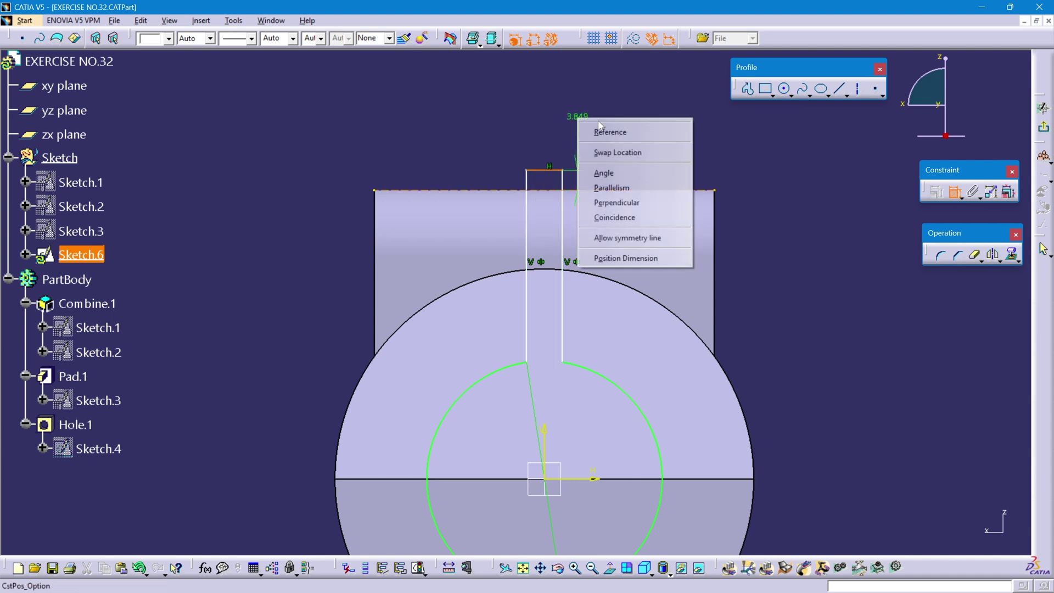
left_click(614, 217)
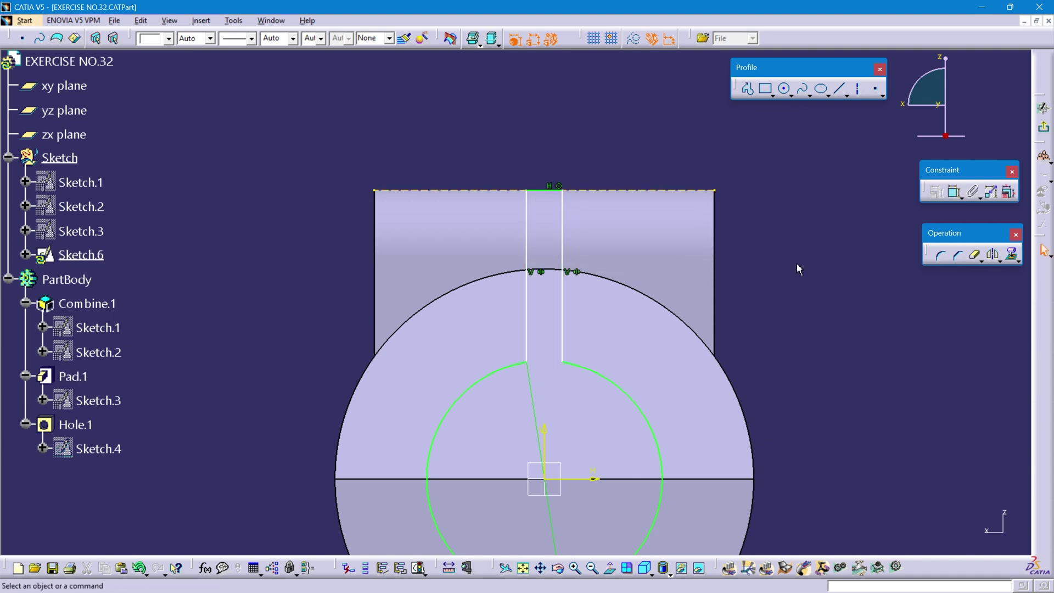
Dimension the slot width to 3 mm and confirm the sketch is iso-constrained
left_click(955, 192)
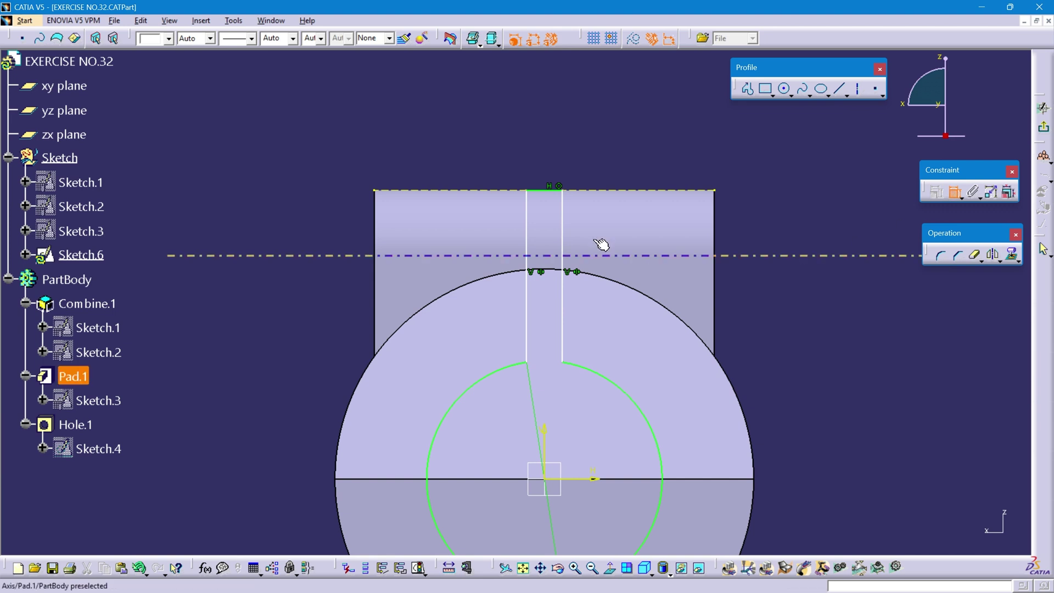
left_click(548, 193)
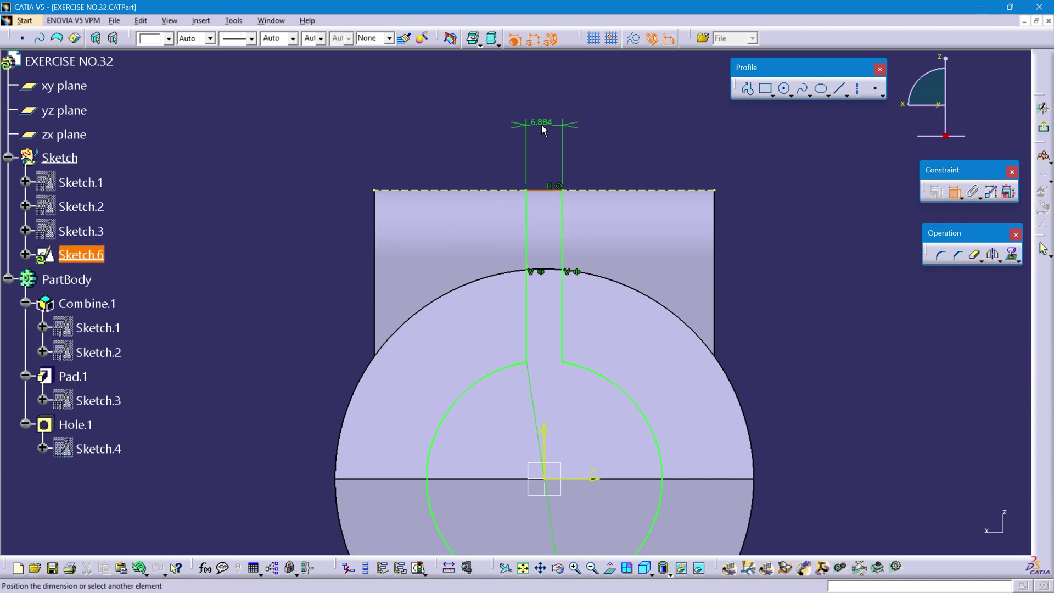
left_click(544, 128)
double_click(542, 122)
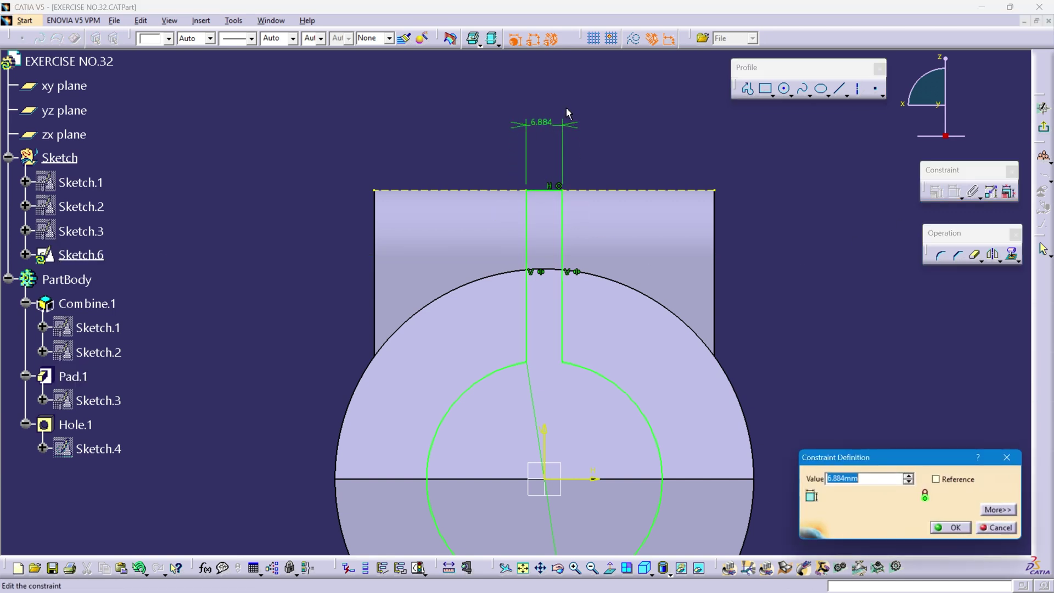
key("Return")
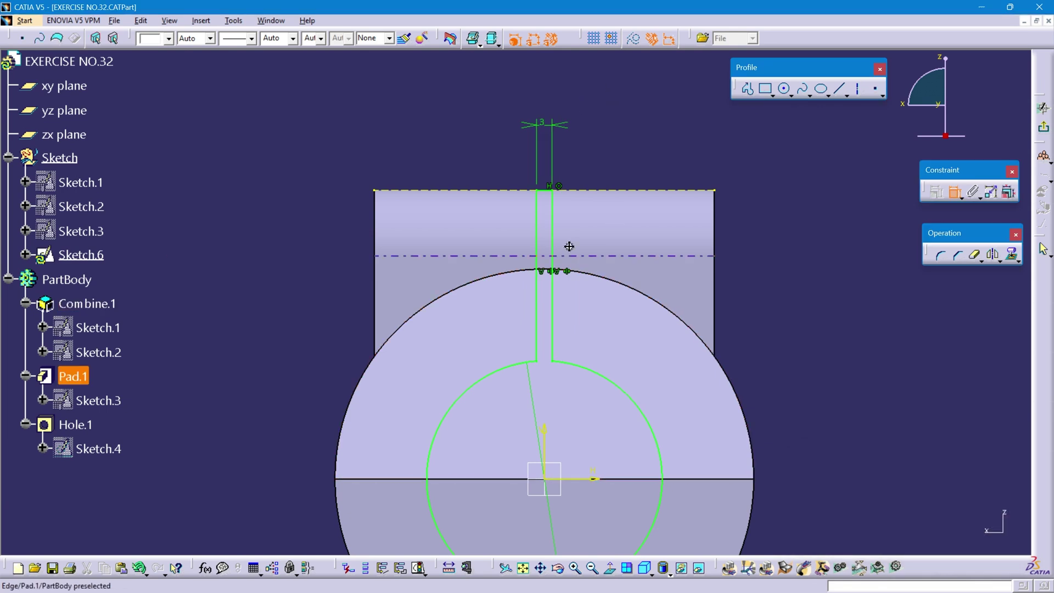
middle_click_drag(566, 242, 513, 250, "ctrl")
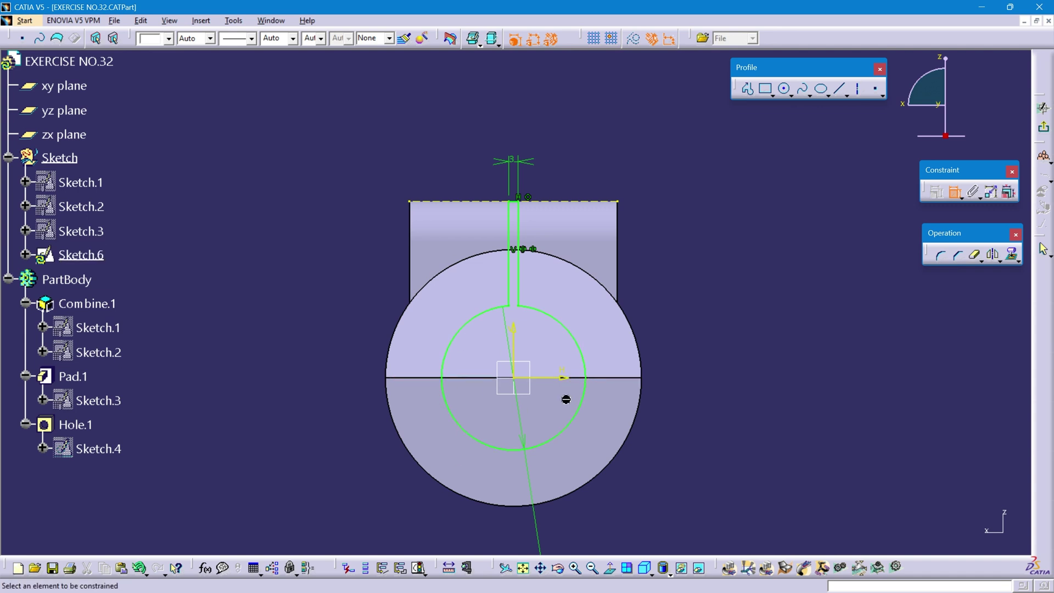
left_click(419, 570)
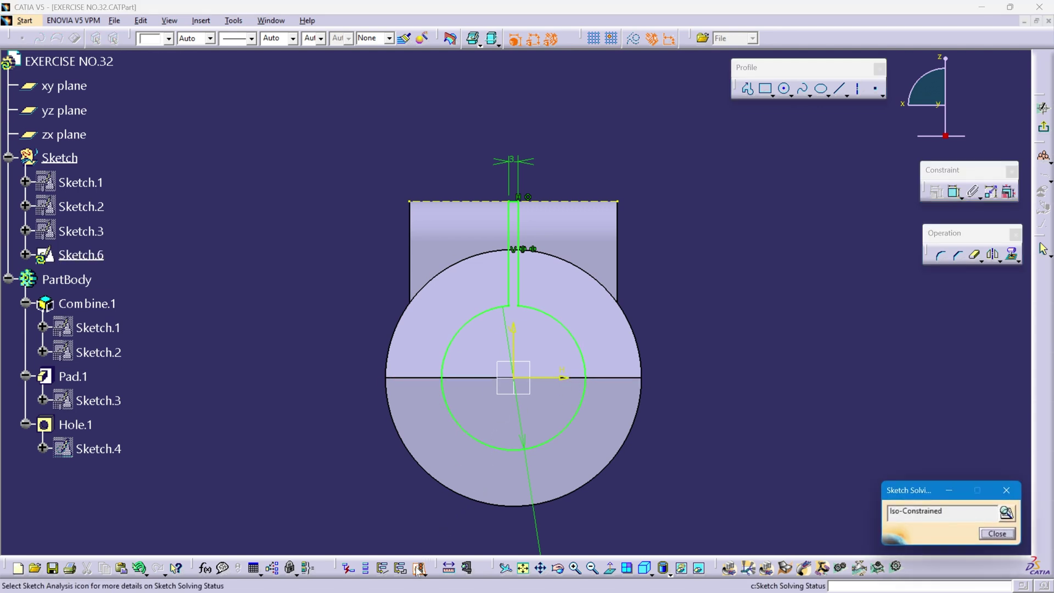
left_click(999, 537)
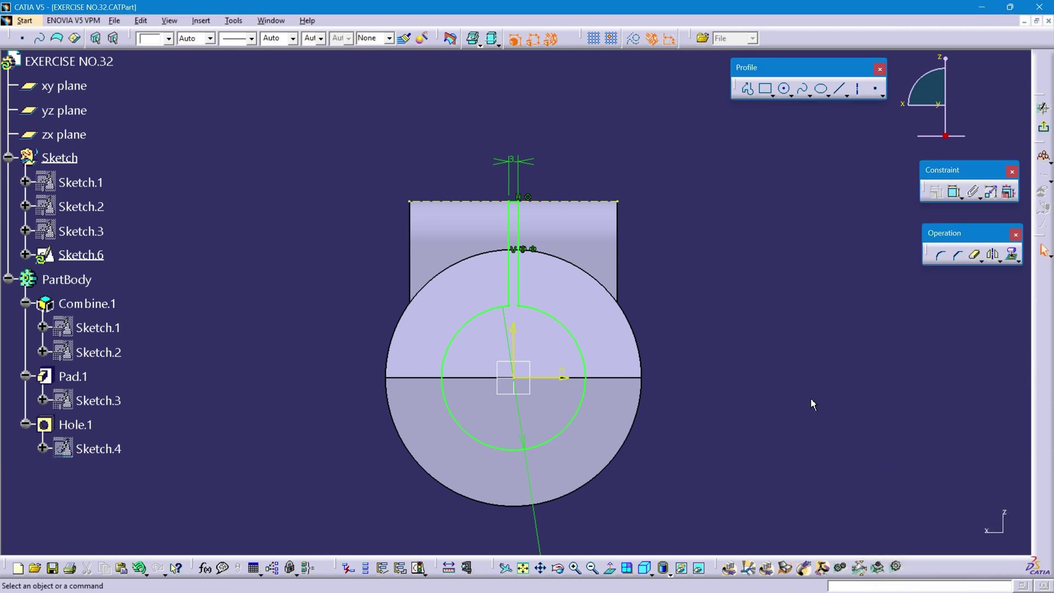
Exit the sketch, define PartBody in work, and round the front straight edge with a 12 mm fillet
left_click(1044, 250)
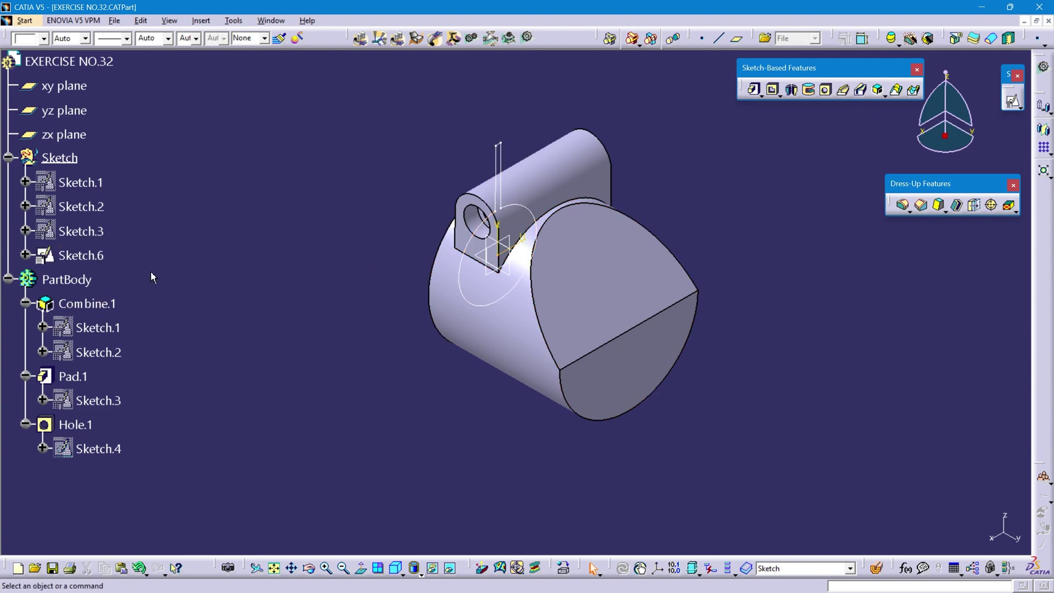
right_click(69, 281)
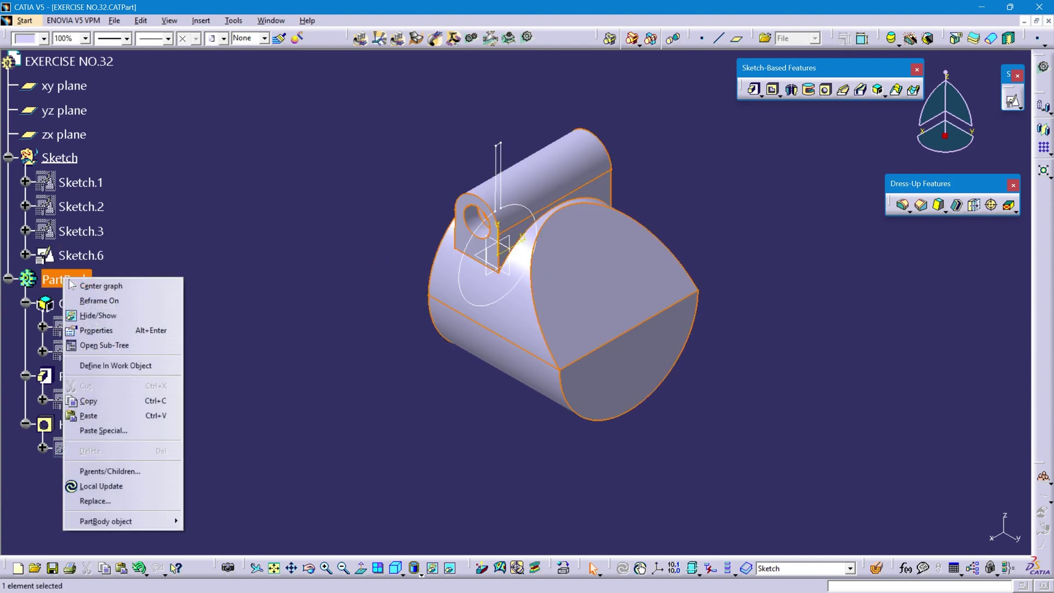
left_click(115, 365)
left_click(376, 354)
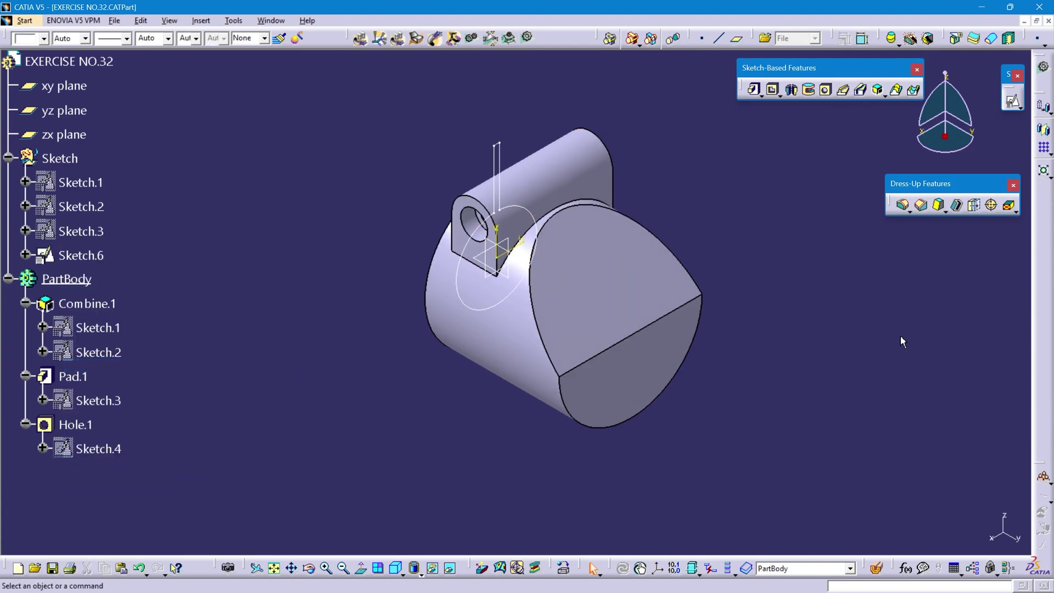
left_click(901, 206)
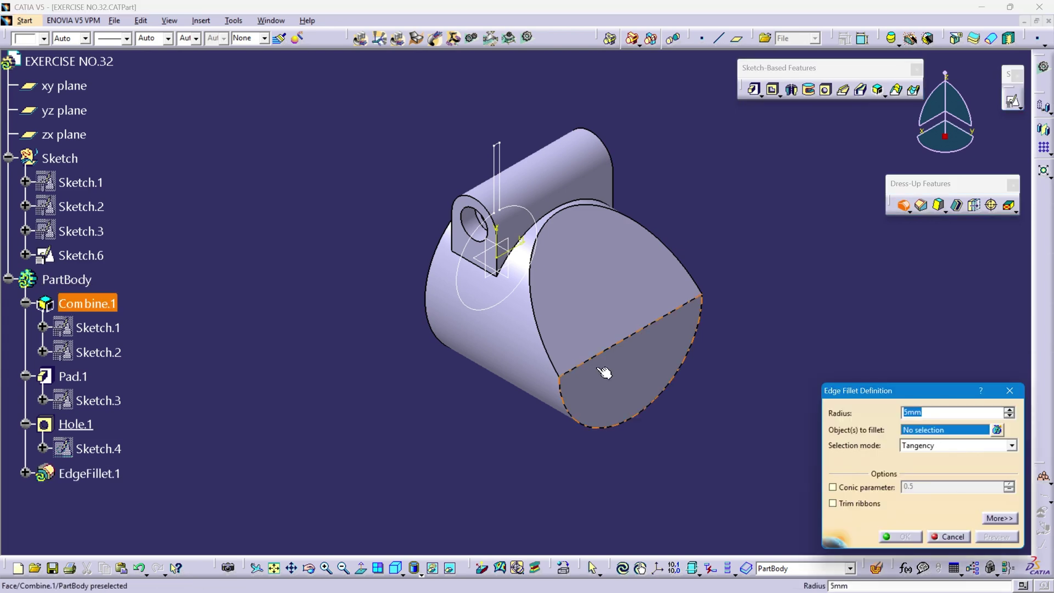
left_click(576, 367)
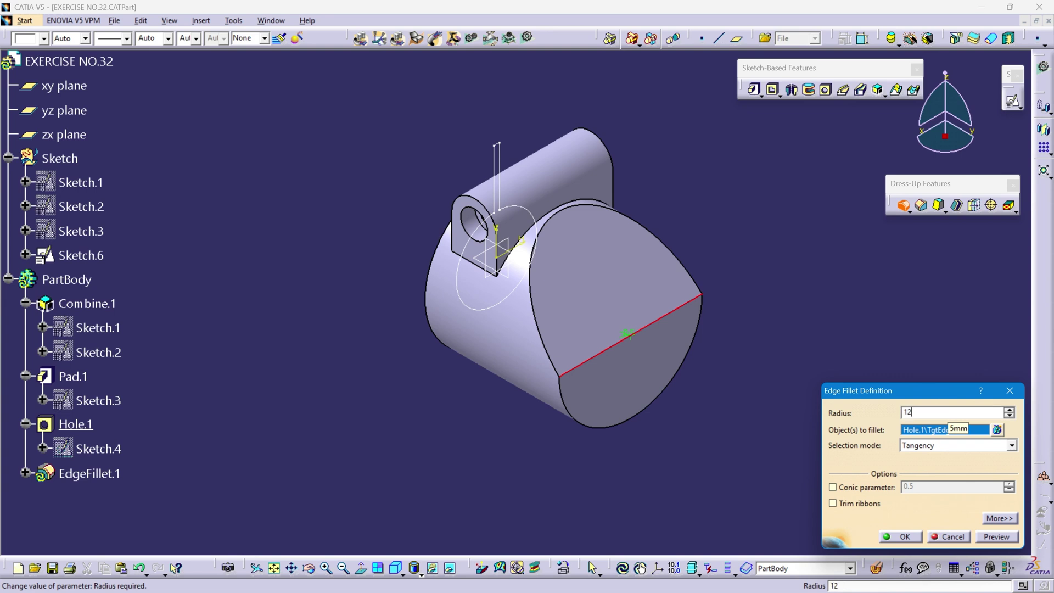
key("Return")
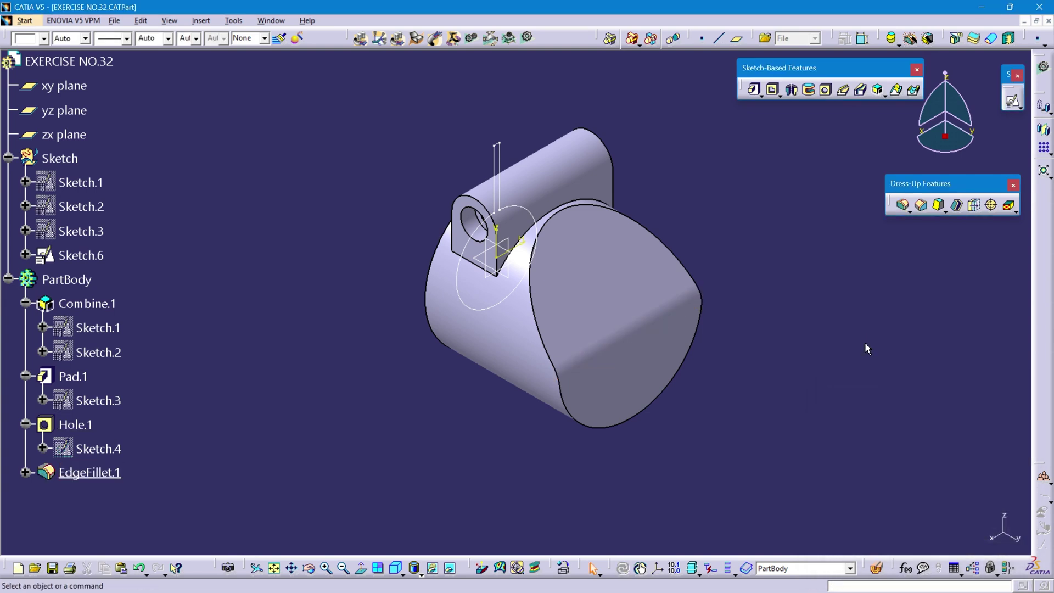
Add a 5 mm edge fillet around the collar's front edge loop
left_click(901, 209)
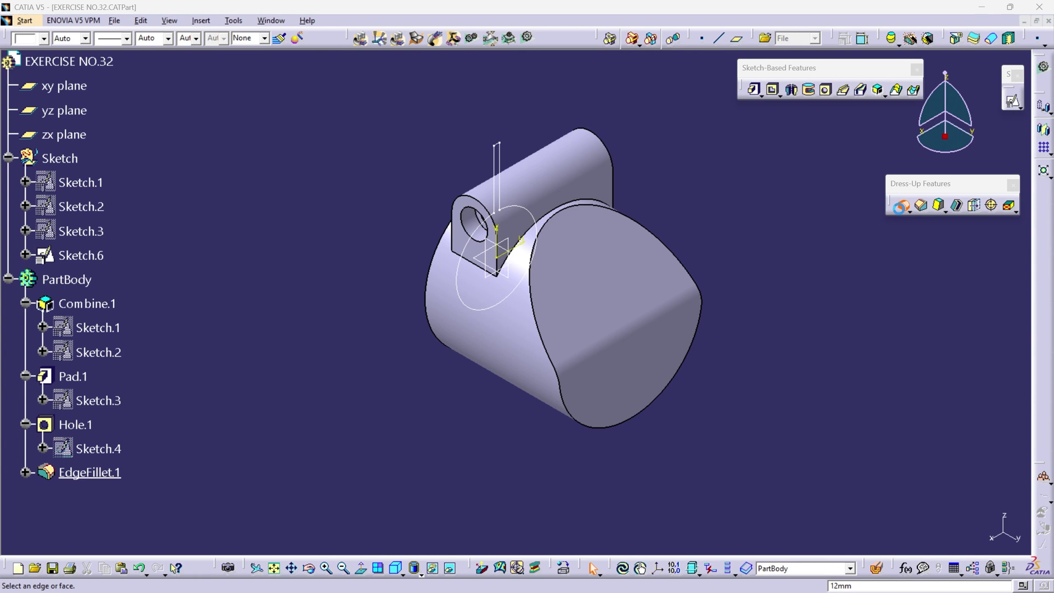
left_click(549, 348)
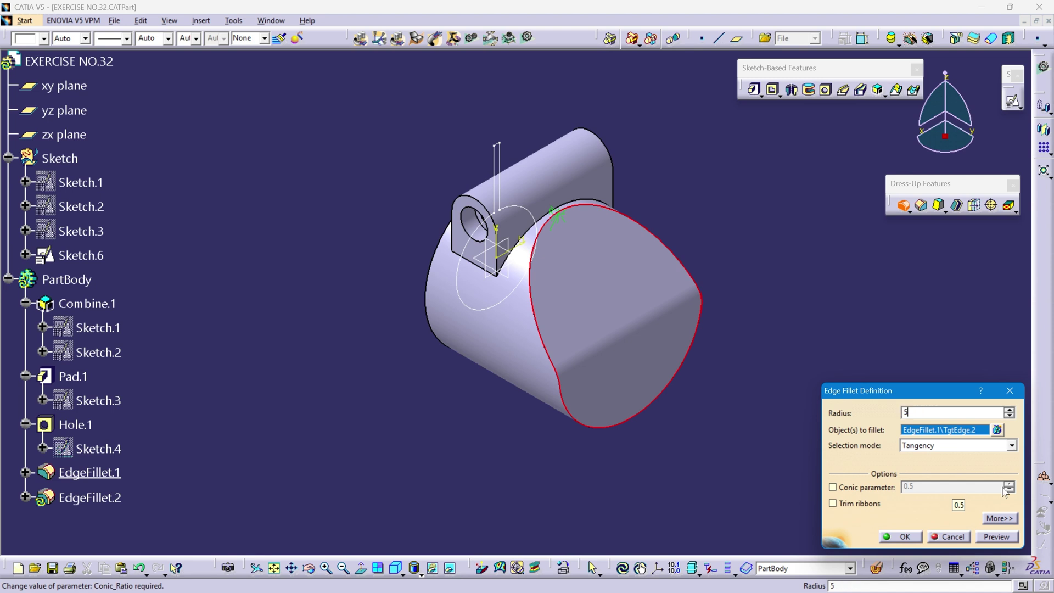
key("Return")
left_click(875, 435)
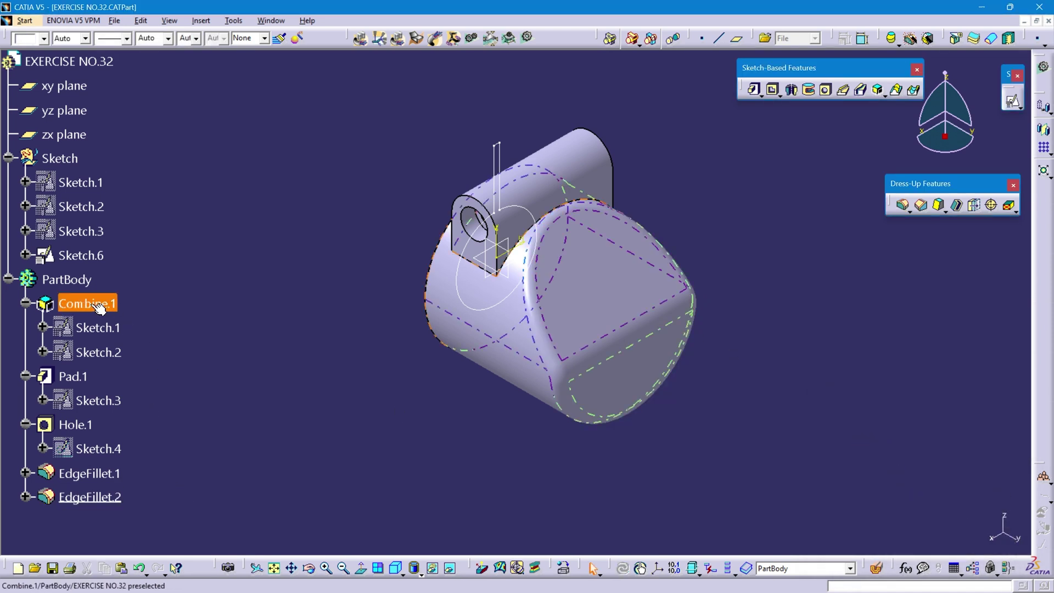
Pocket Sketch.6 in reversed direction Up to last, cutting the bore and 3 mm slot through
right_click(88, 281)
left_click(176, 369)
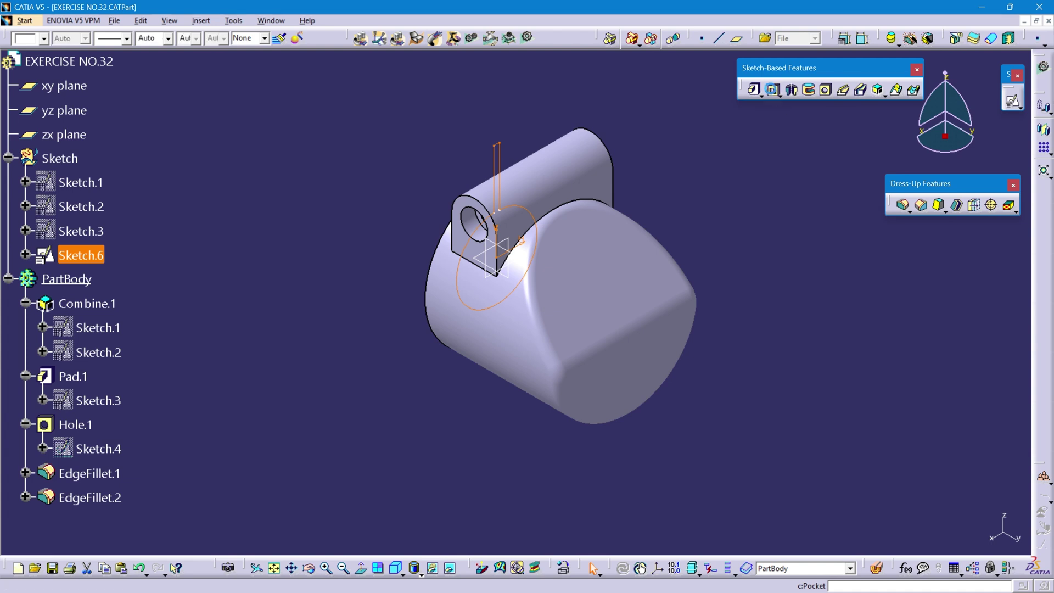
left_click(773, 90)
left_click(693, 464)
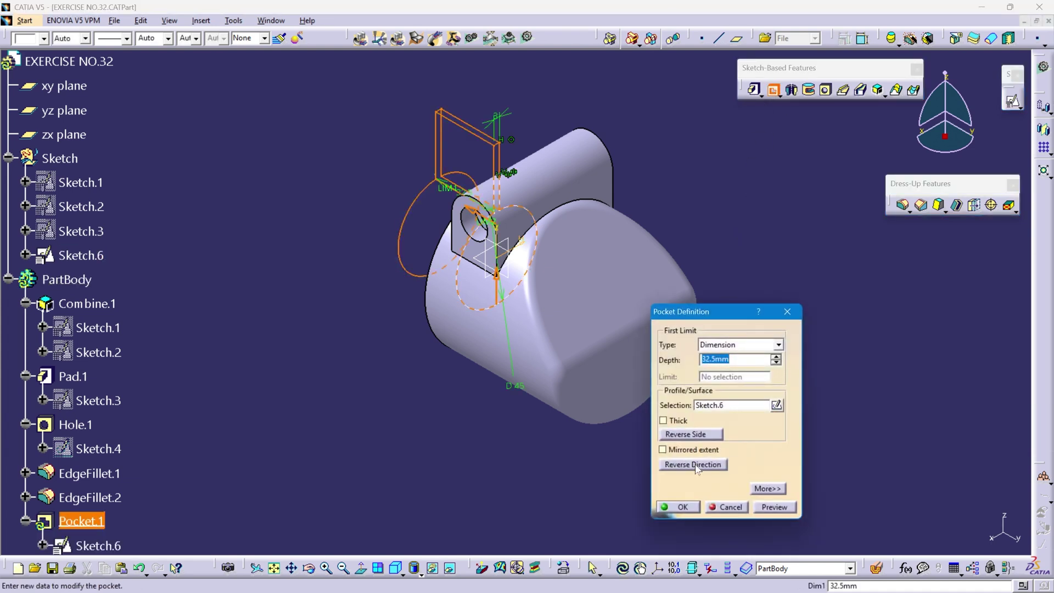
left_click(779, 344)
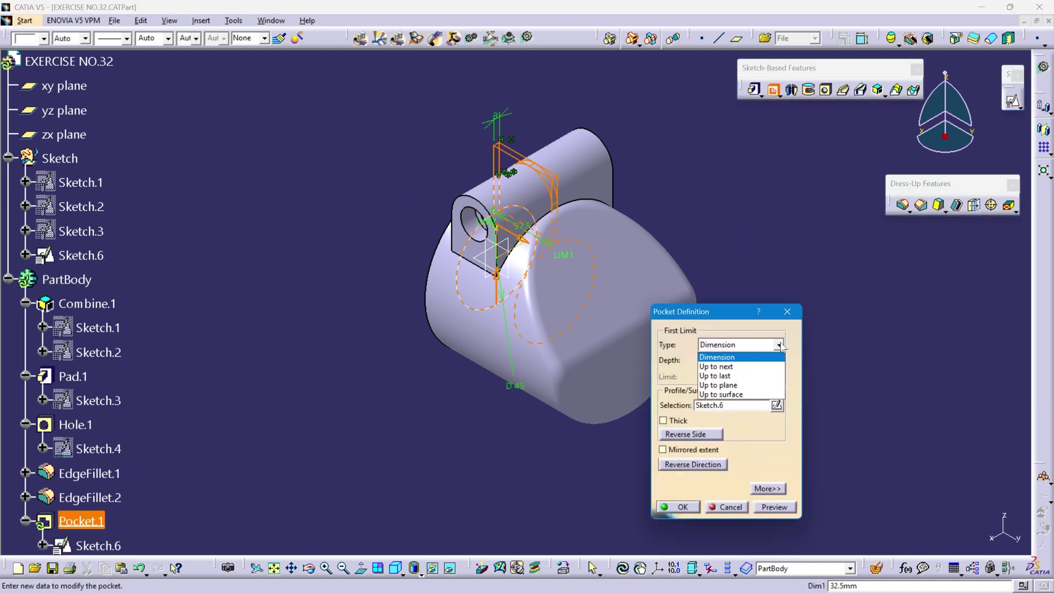
left_click(748, 371)
left_click(770, 506)
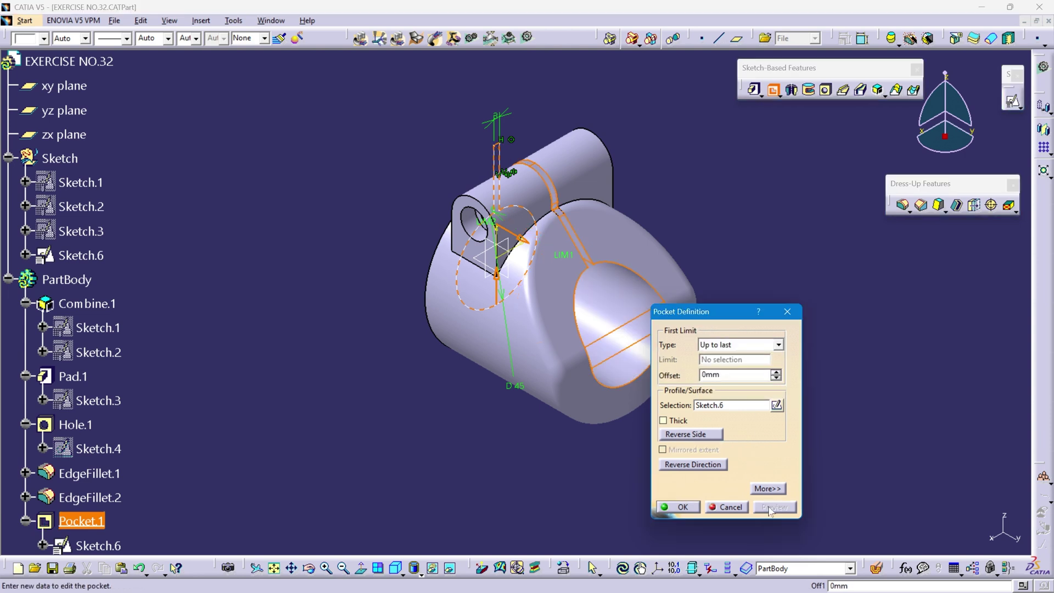
left_click(691, 508)
middle_click_drag(821, 351, 684, 344)
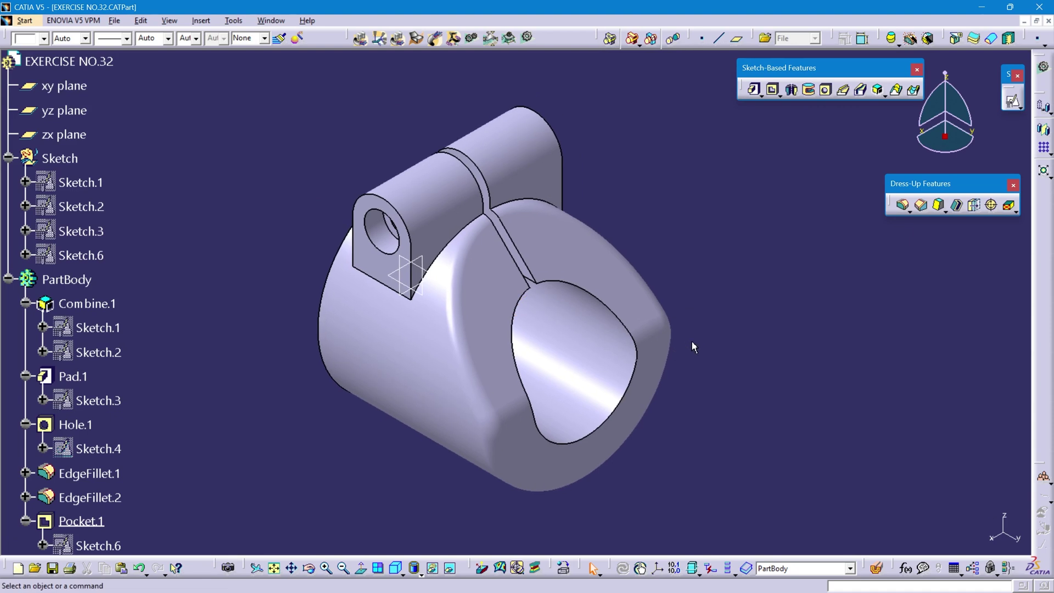
middle_click_drag(503, 314, 547, 273)
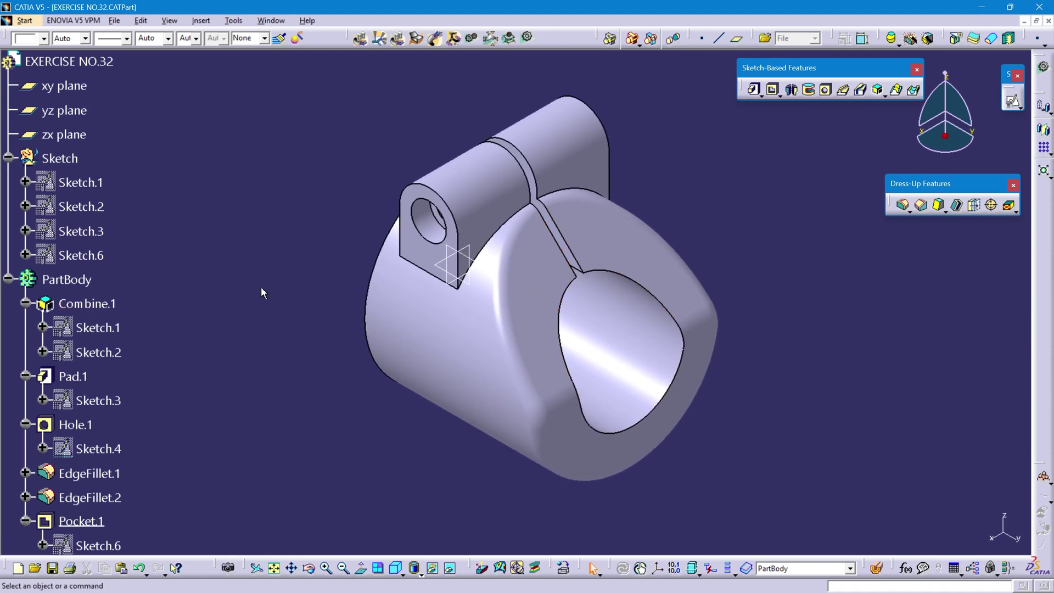
With PartBody in work, fillet the front and back lug curved edges at 2 mm
right_click(65, 279)
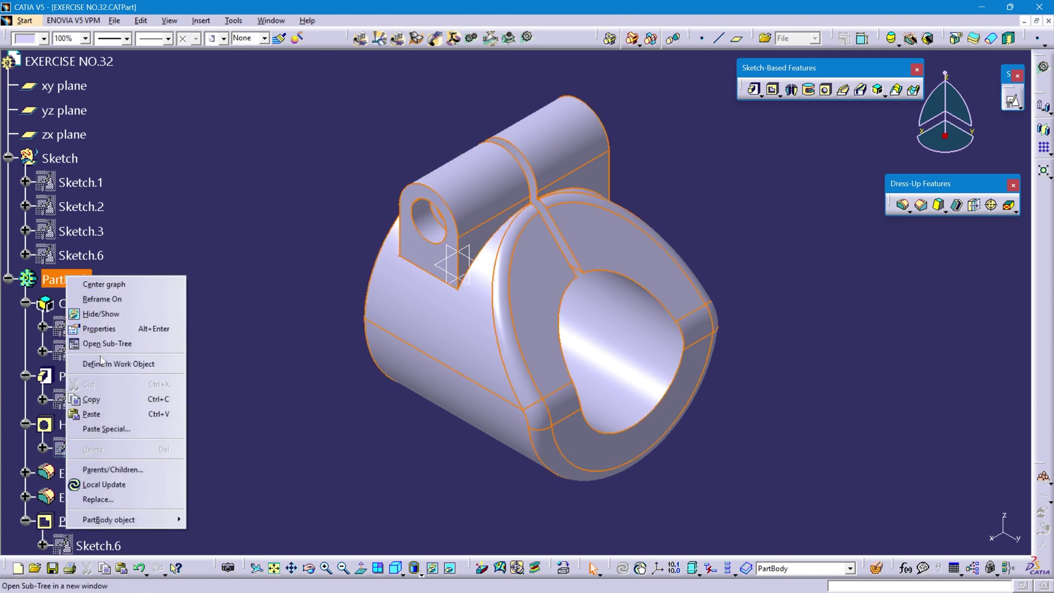
left_click(101, 362)
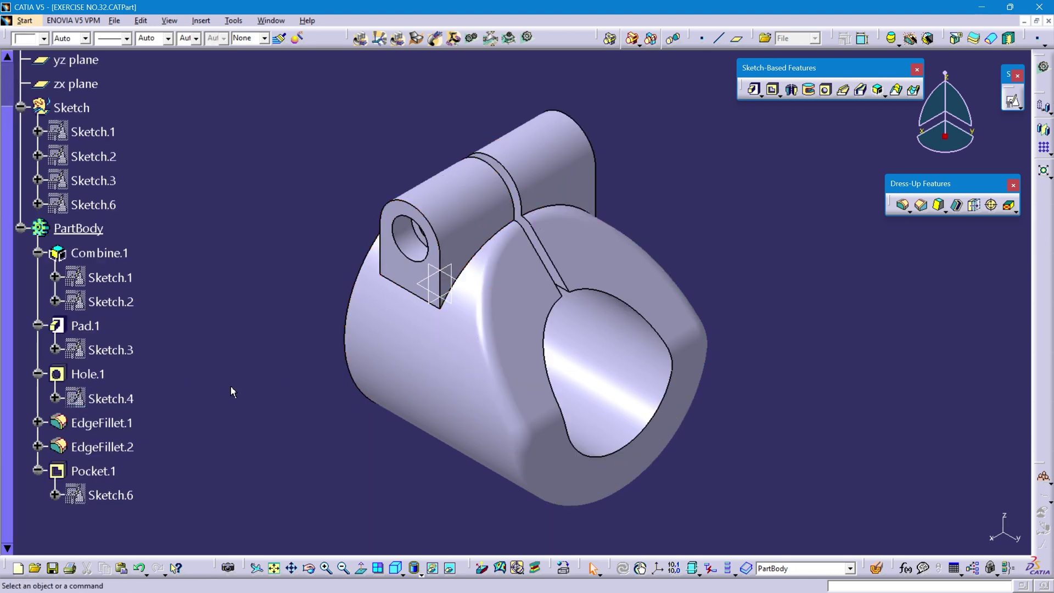
left_click(904, 206)
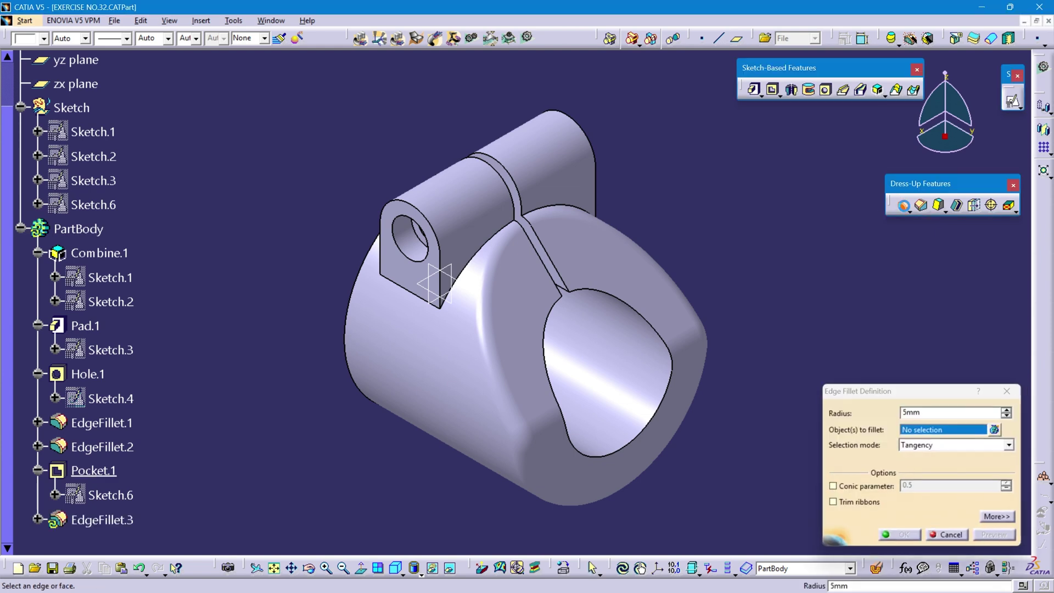
left_click(447, 267)
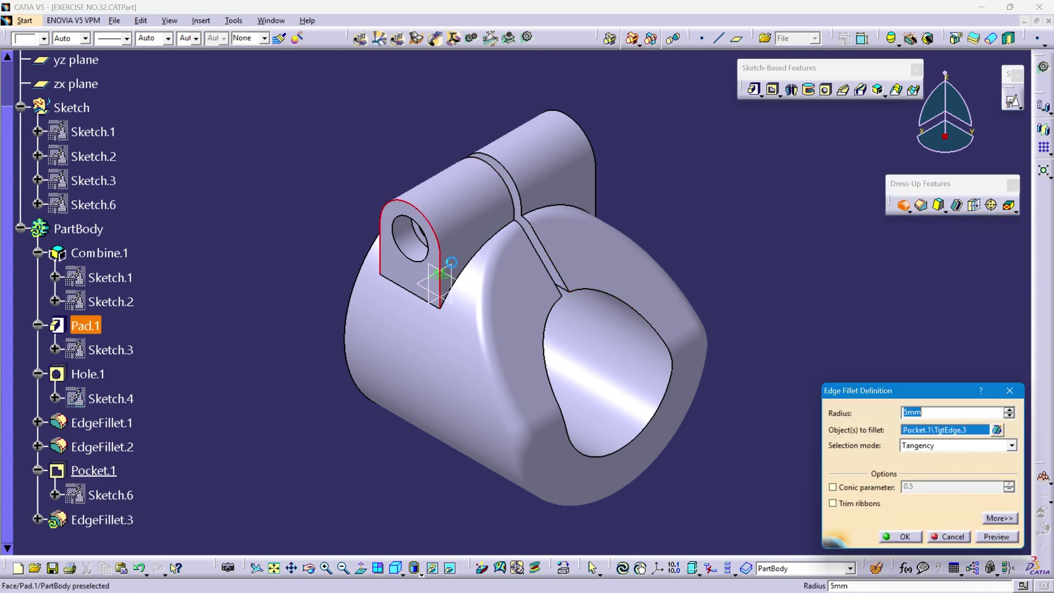
left_click(599, 208)
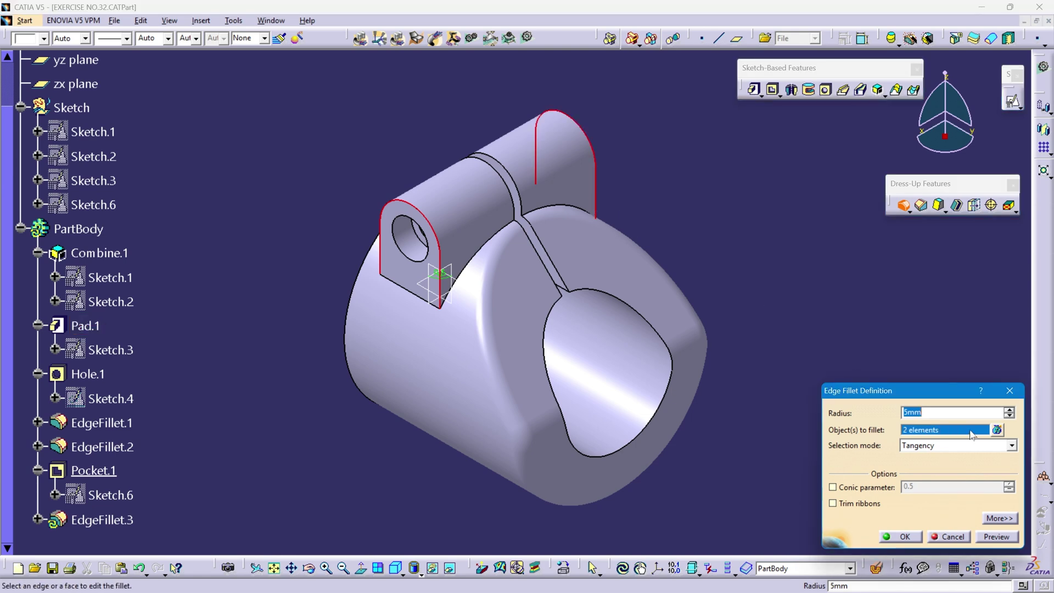
left_click(997, 537)
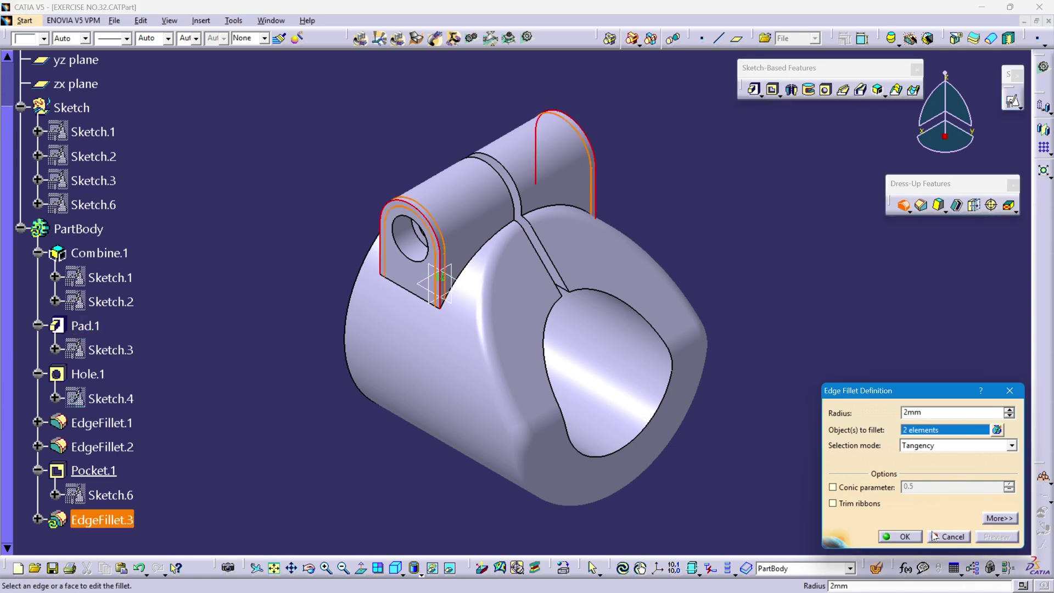
left_click(903, 536)
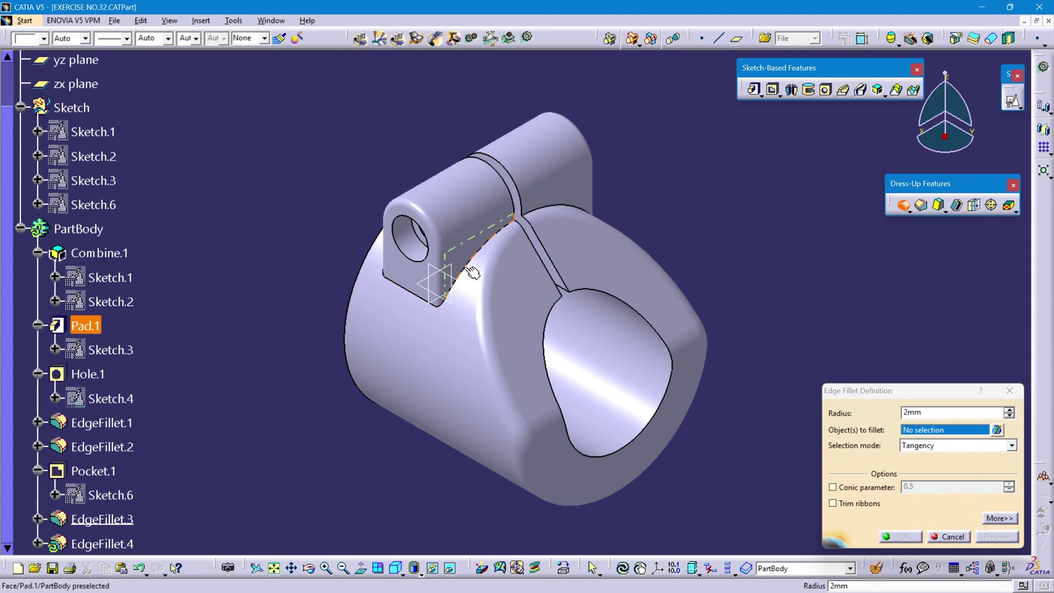
Round the two slot edges with a 2 mm edge fillet
middle_click_drag(475, 270, 521, 217, "ctrl")
left_click(521, 252)
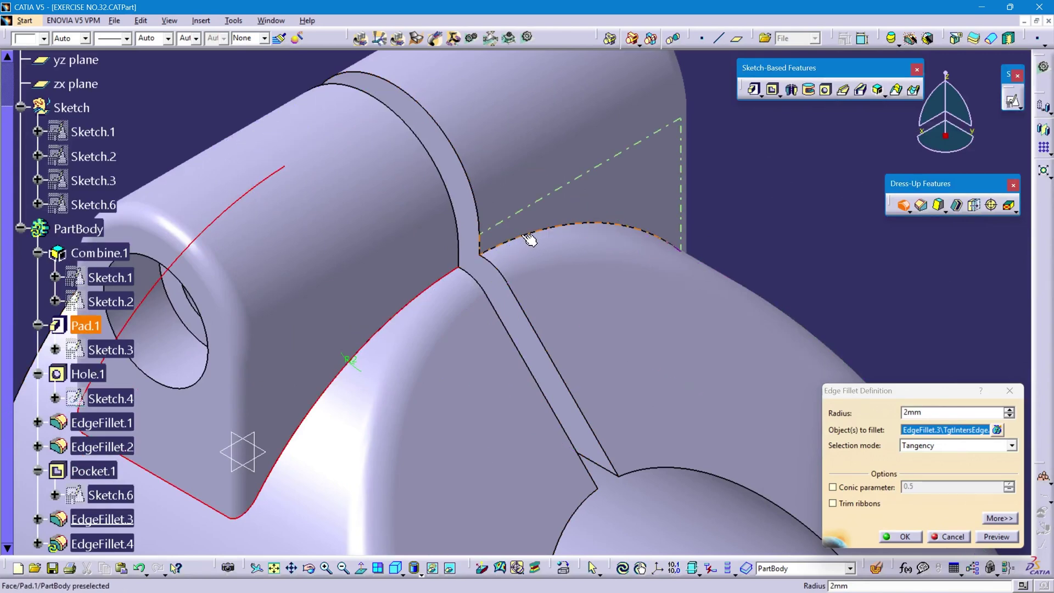
left_click(549, 235)
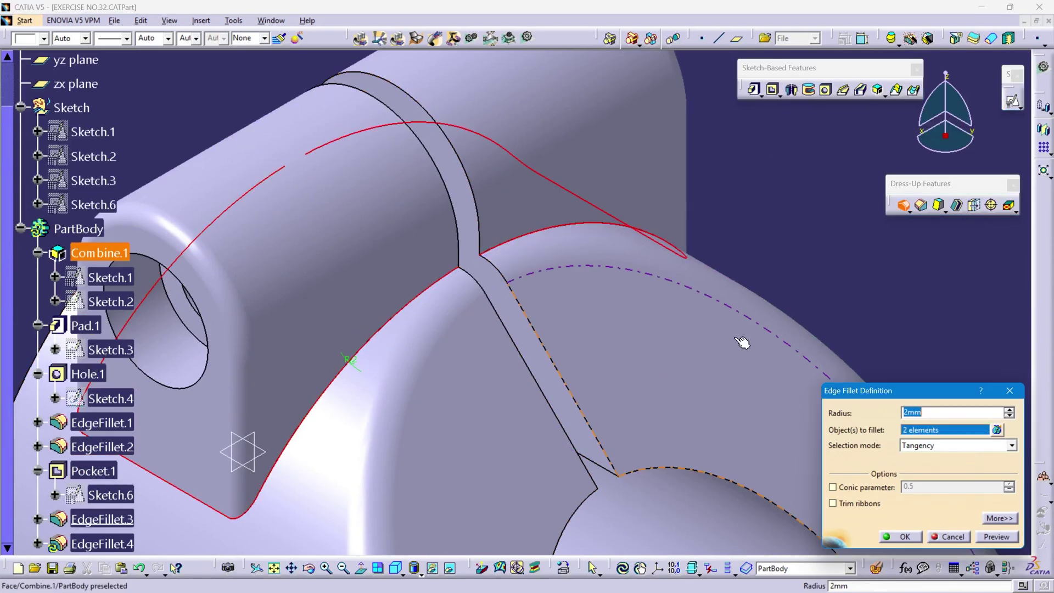
left_click(996, 537)
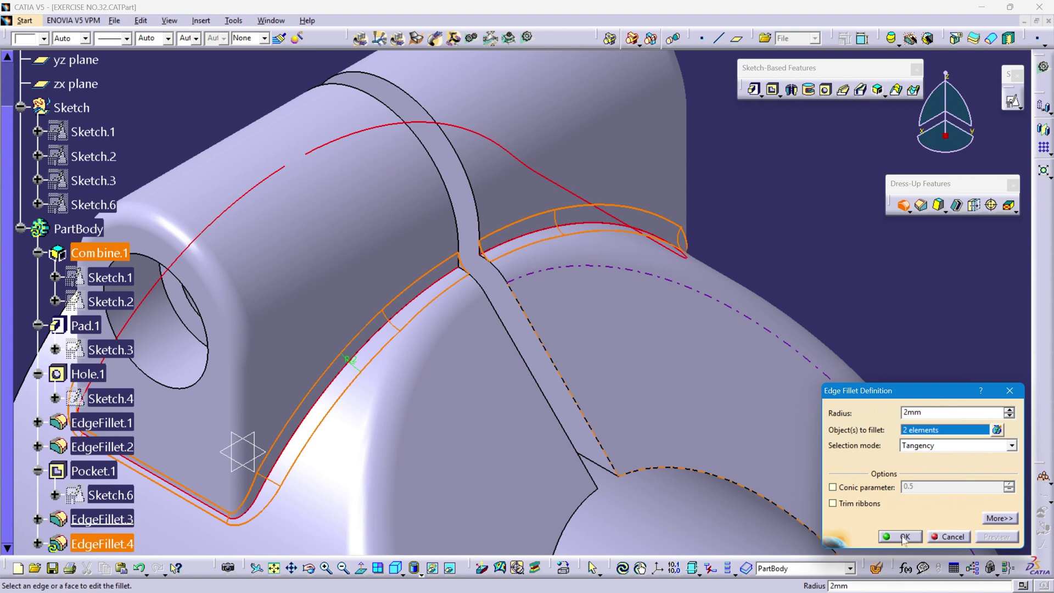
left_click(903, 537)
Select the bore opening's edge loop and set a 5 mm fillet radius
middle_click_drag(632, 466, 527, 420)
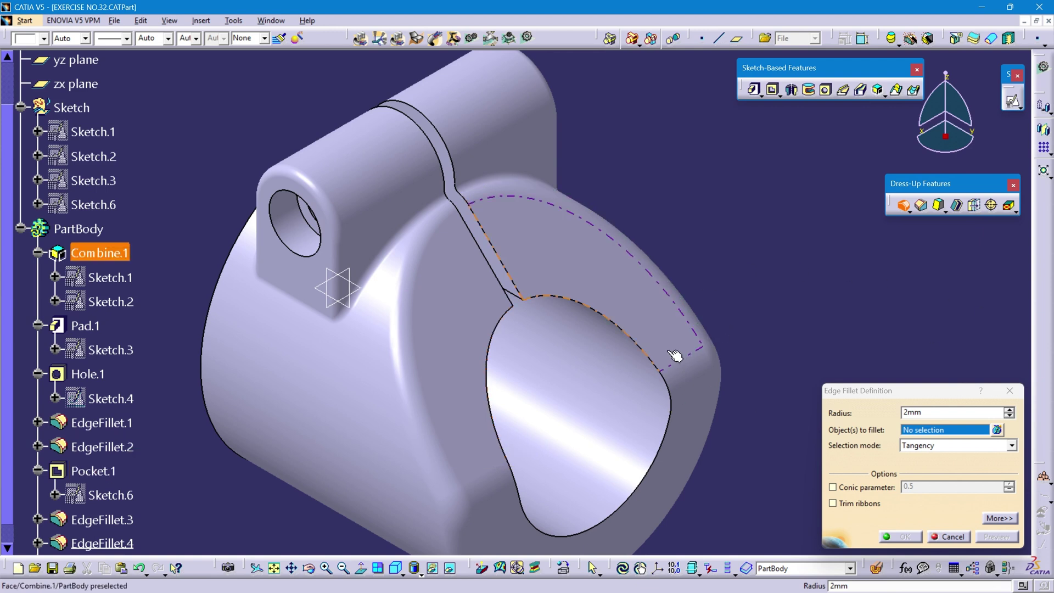
left_click(667, 370)
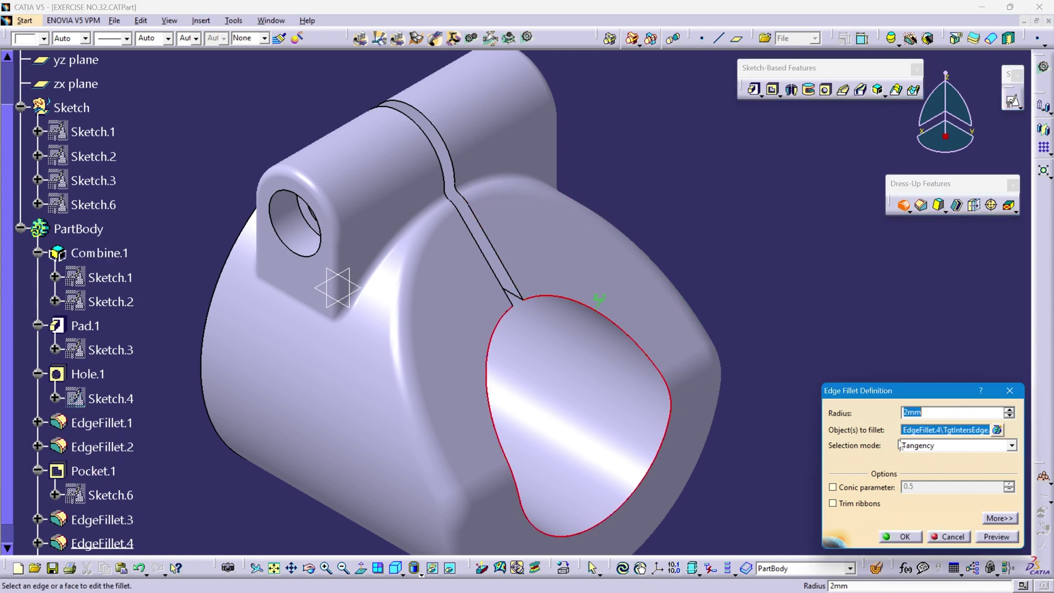
type("5mm")
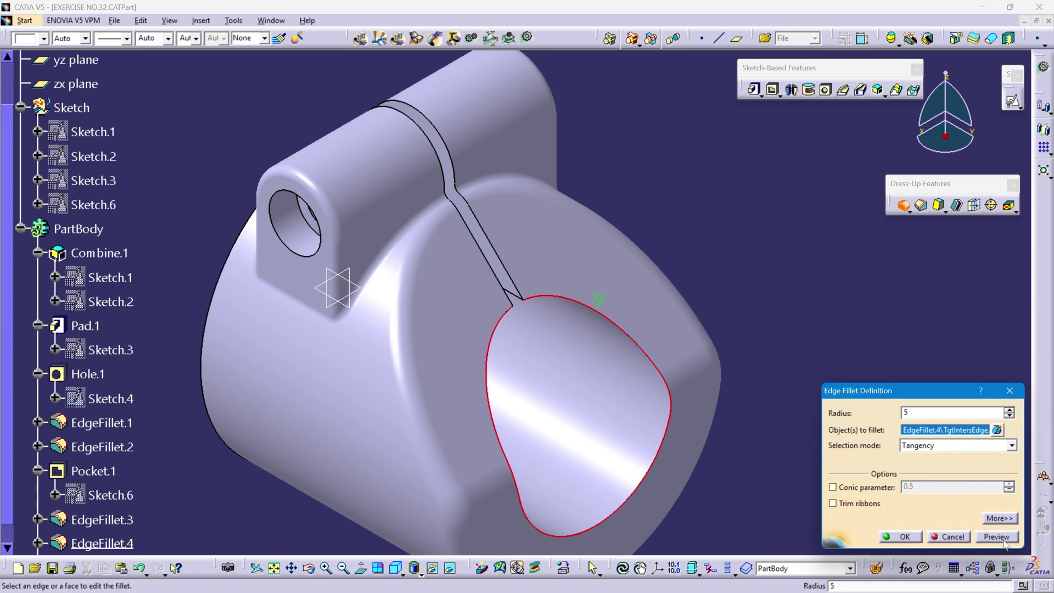